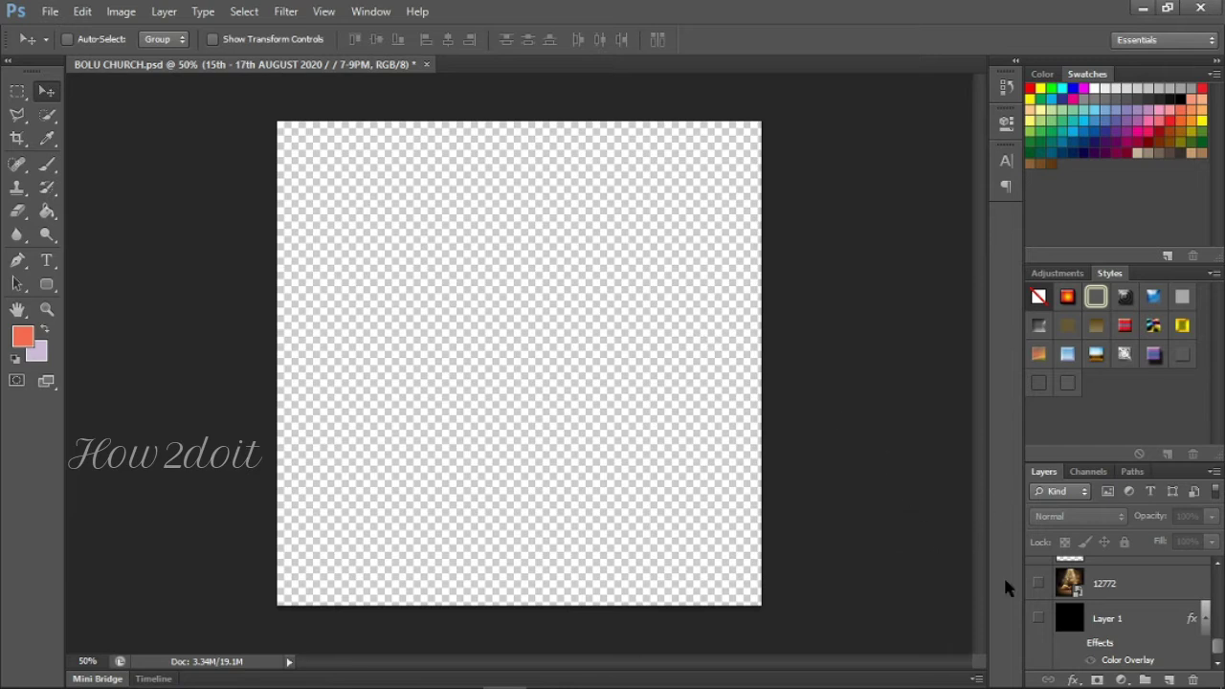
Step: Make the black background layer, Layer 1, visible and select it
left_click(1038, 618)
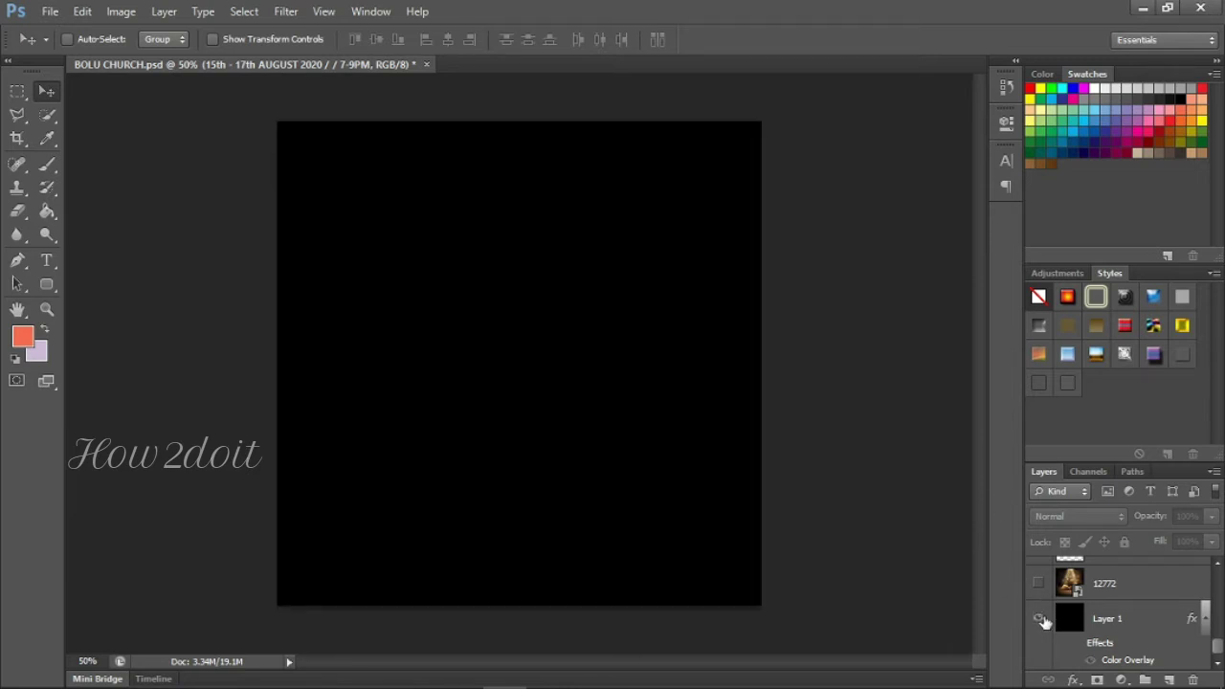
left_click(1070, 618)
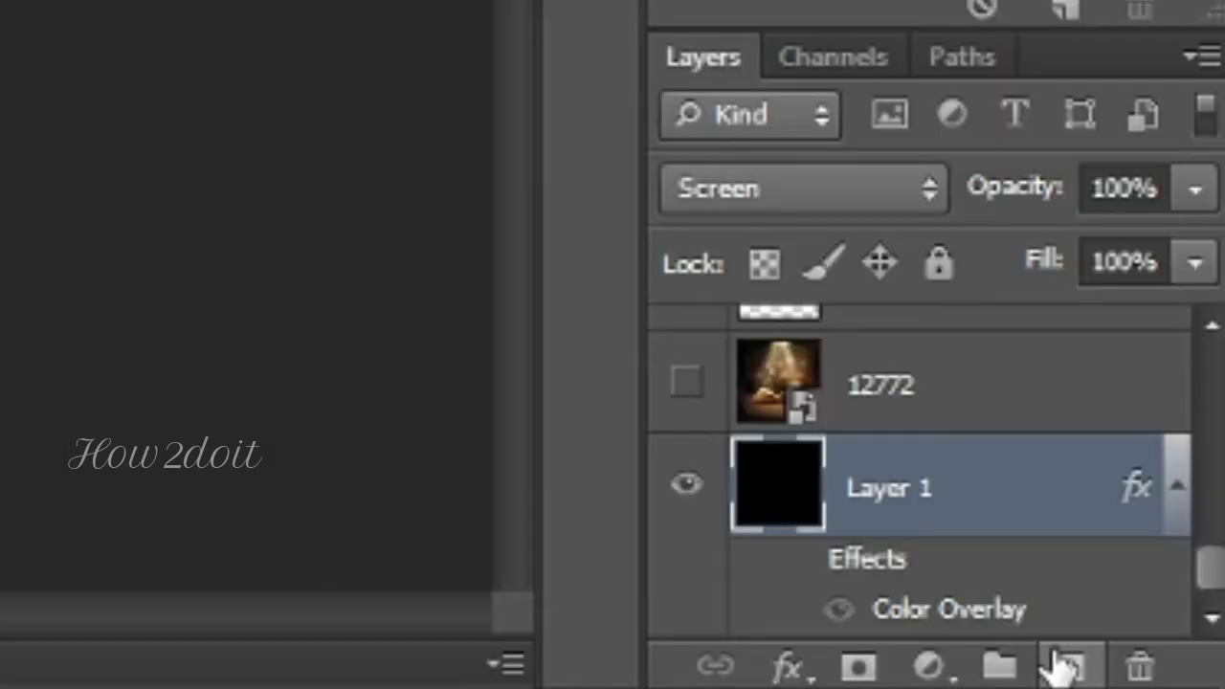
Step: Try a red Paint Bucket fill on a new layer above the hidden Layer 1, and delete that layer
left_click(1168, 679)
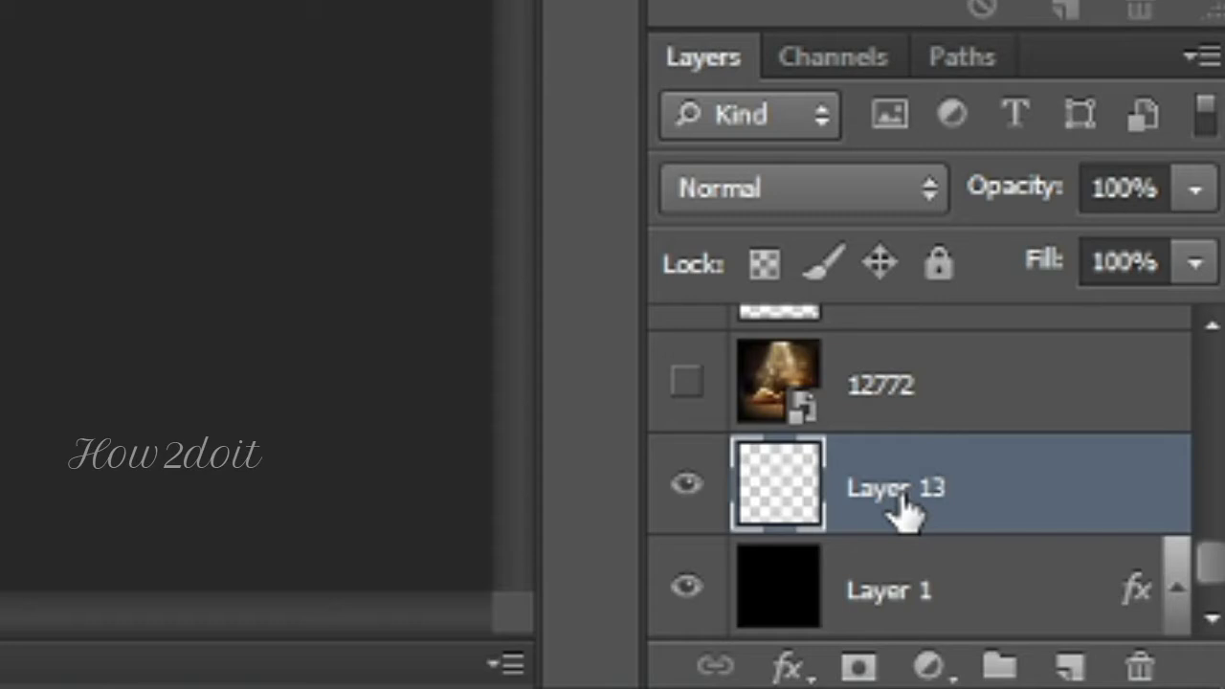
left_click(686, 588)
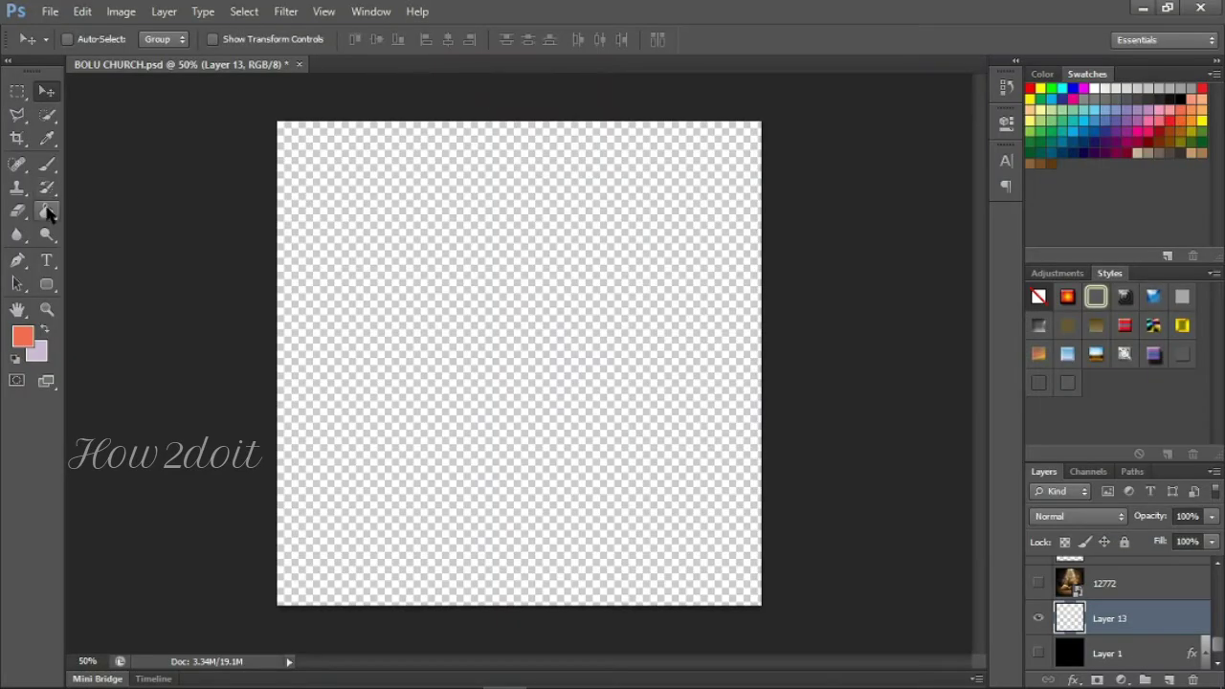
left_click(48, 213)
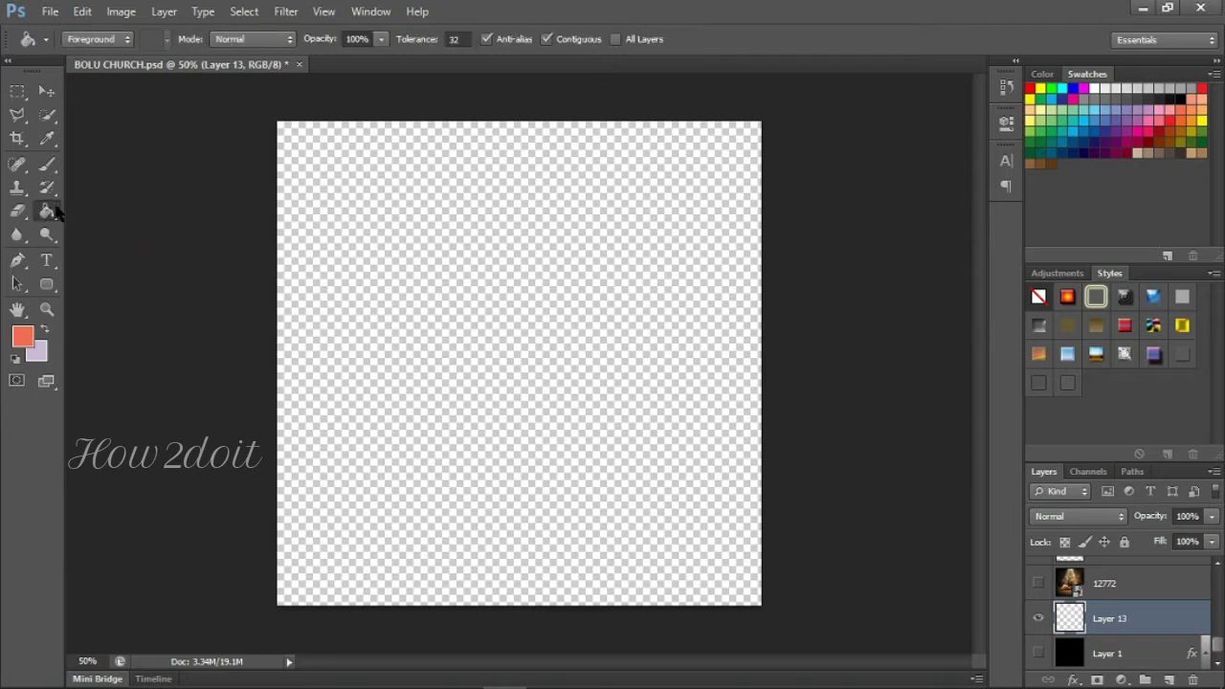
left_click(1202, 89)
left_click(542, 309)
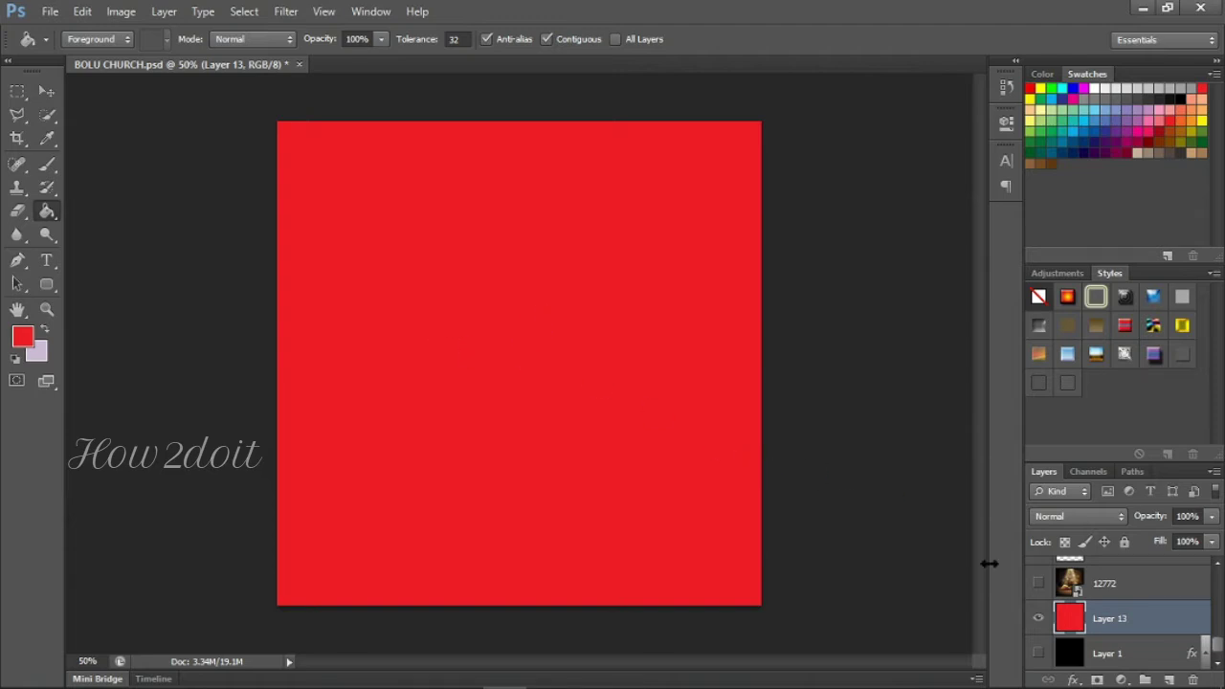
key("Delete")
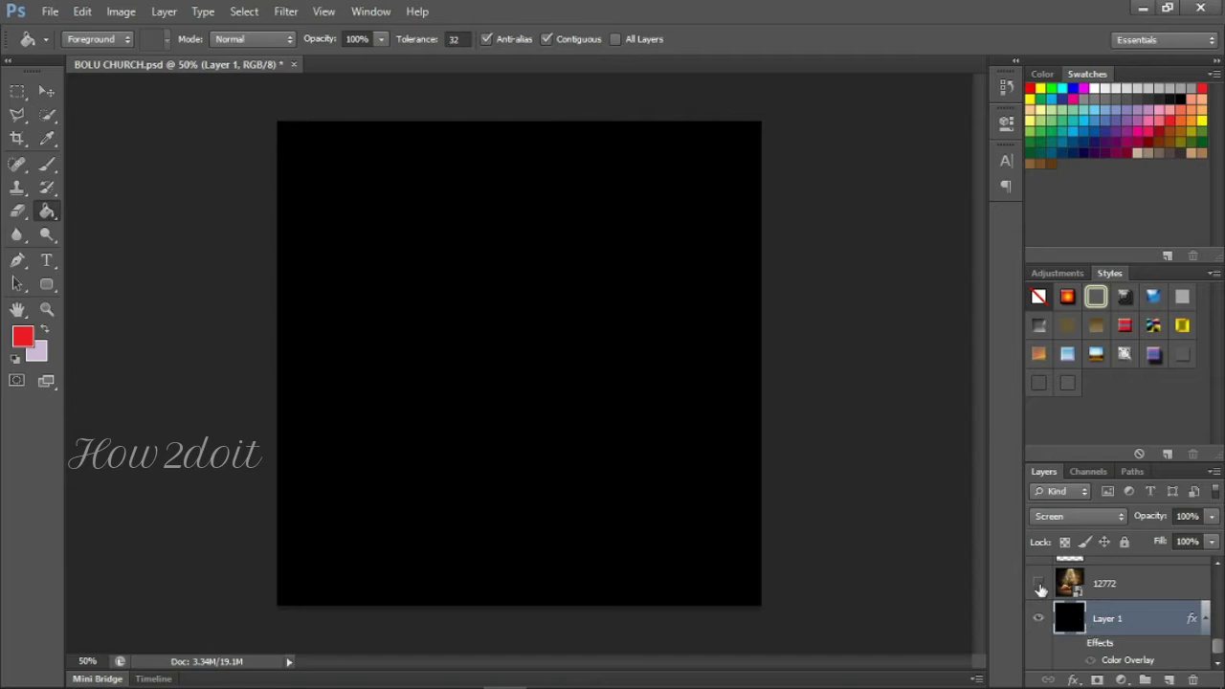
Step: Show the open-book image layer 12772 above Layer 1 and set its opacity to 70%
left_click(1038, 583)
left_click(1107, 593)
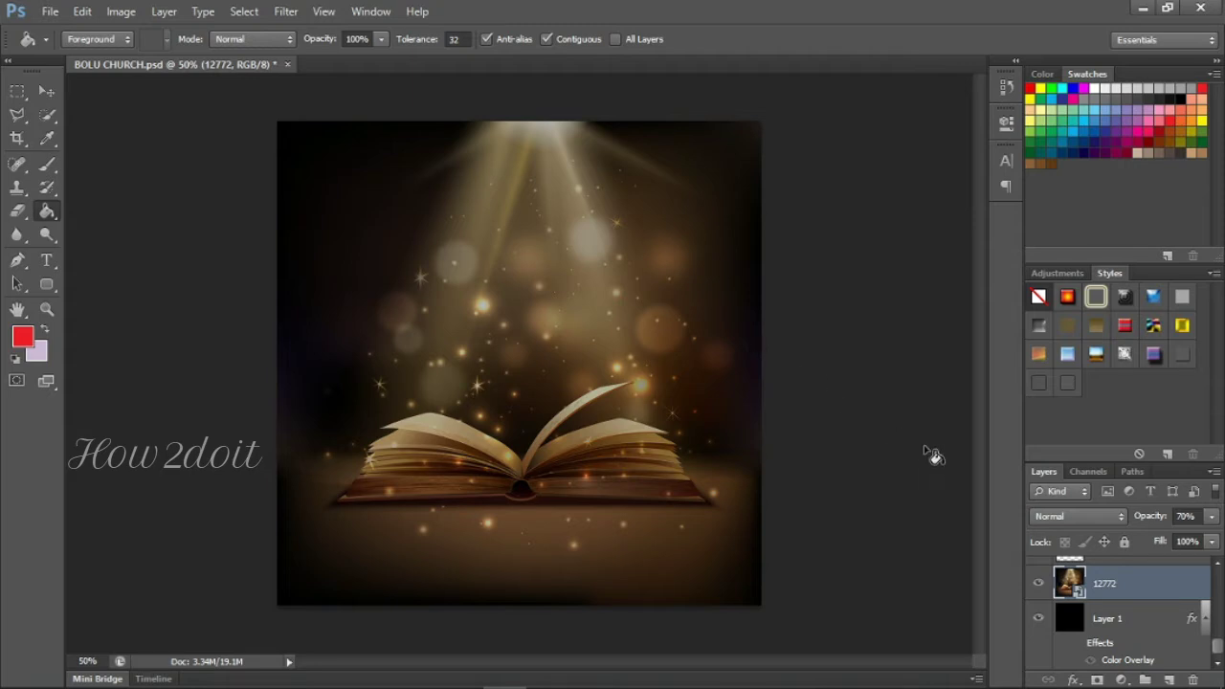
left_click(1213, 517)
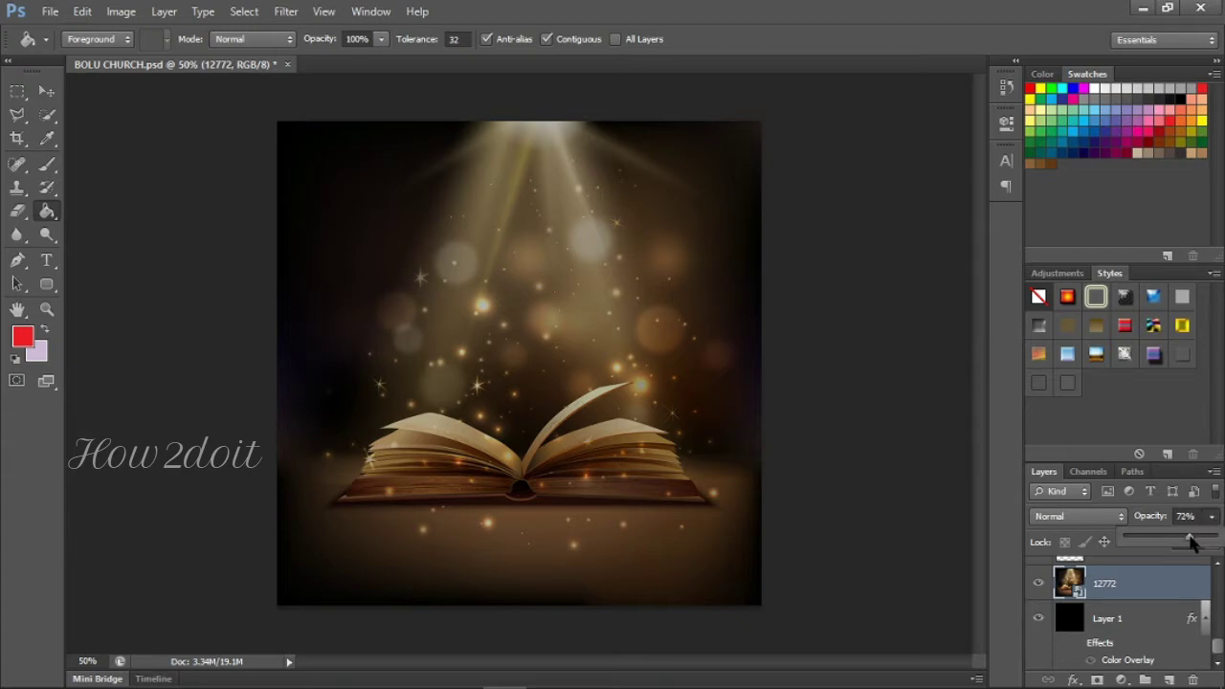
left_click_drag(1190, 540, 1221, 544)
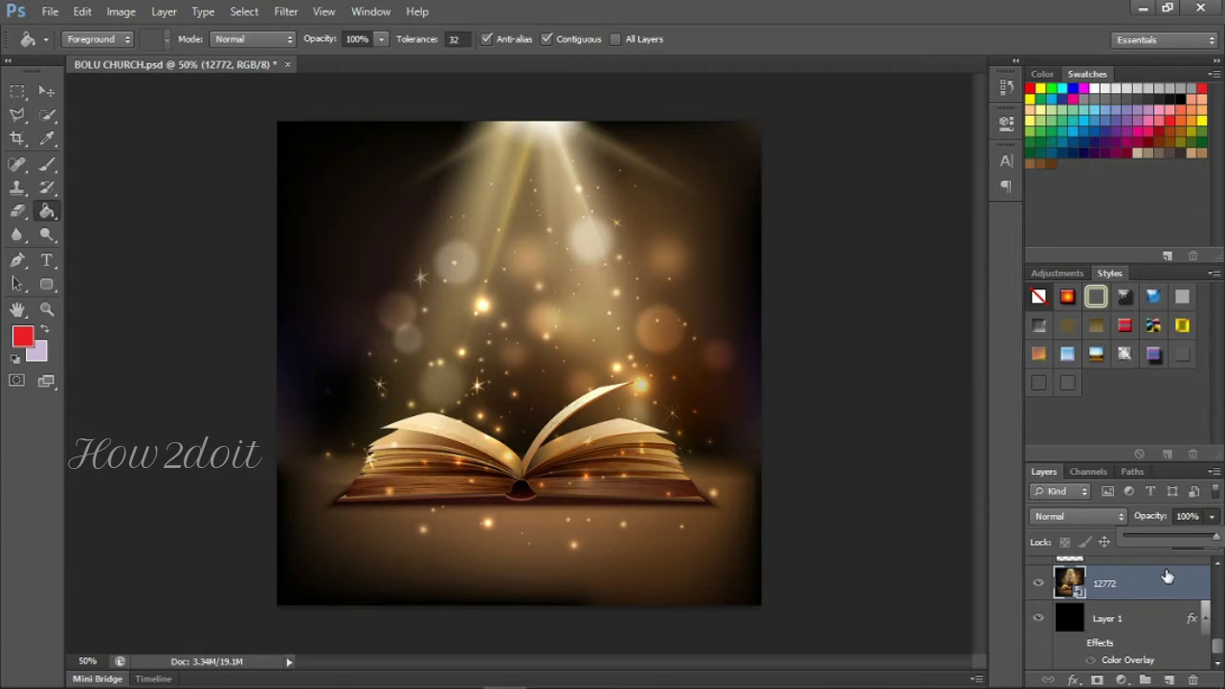
left_click_drag(1216, 541, 1192, 543)
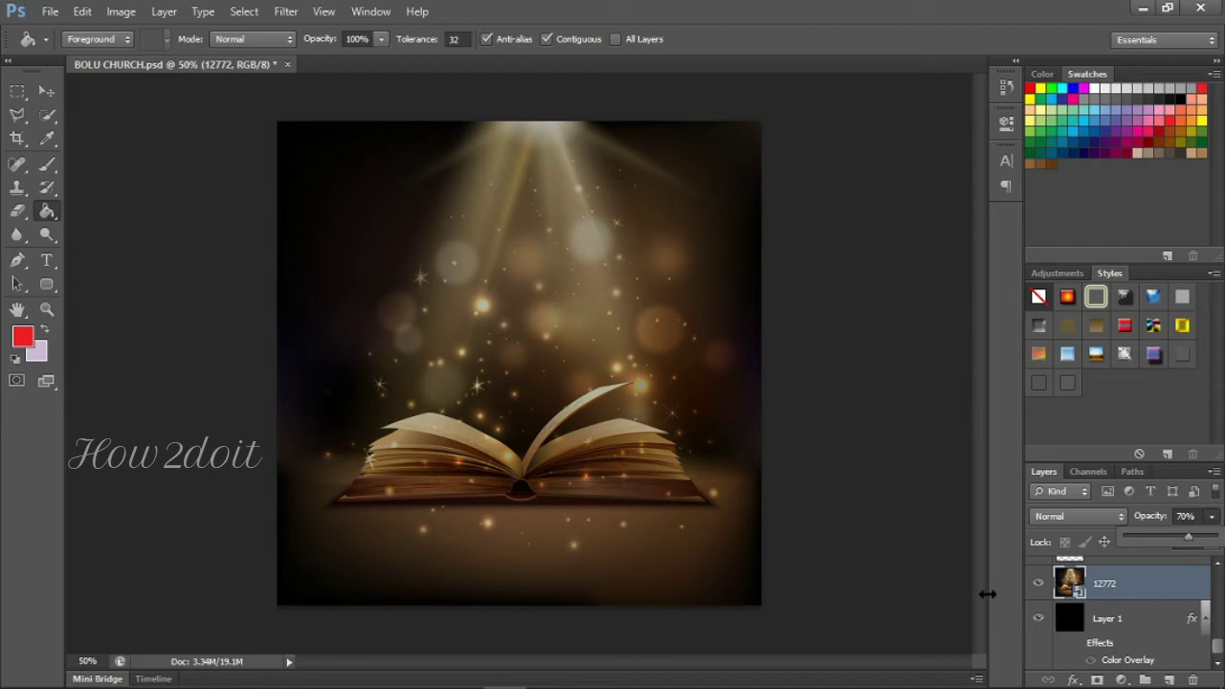
left_click(1108, 592)
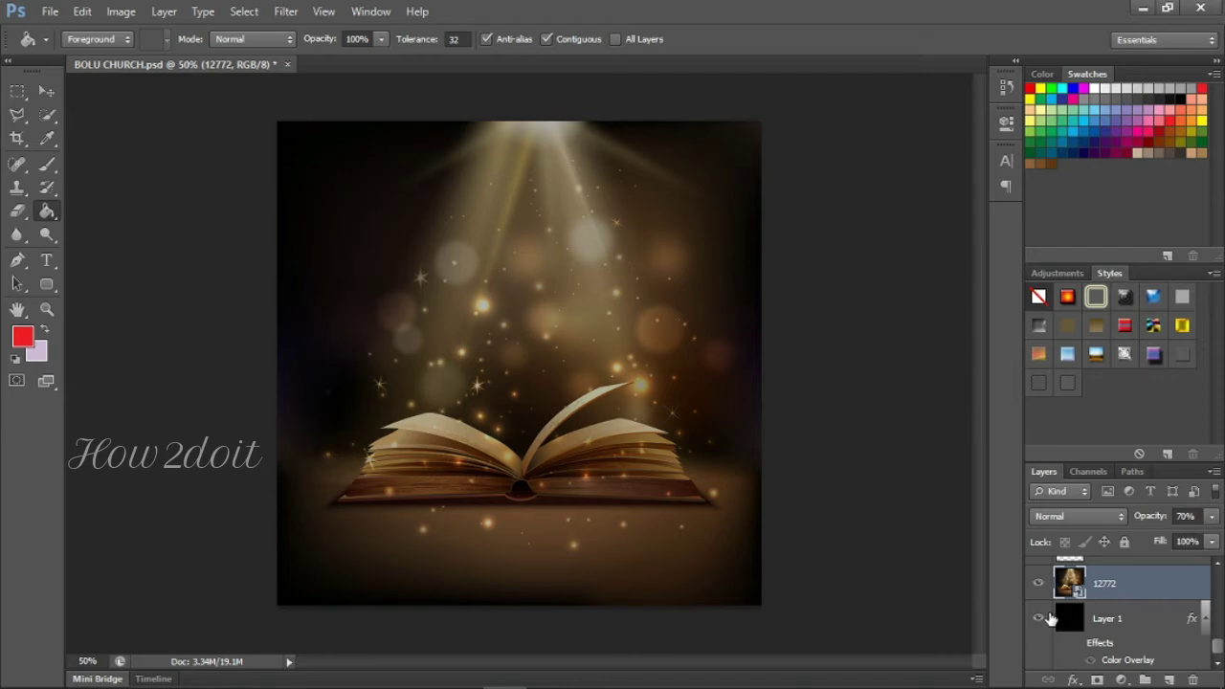
Step: Compare the book image with Layer 1 hidden and shown, and with Layer 1's effects on and off
left_click(1040, 619)
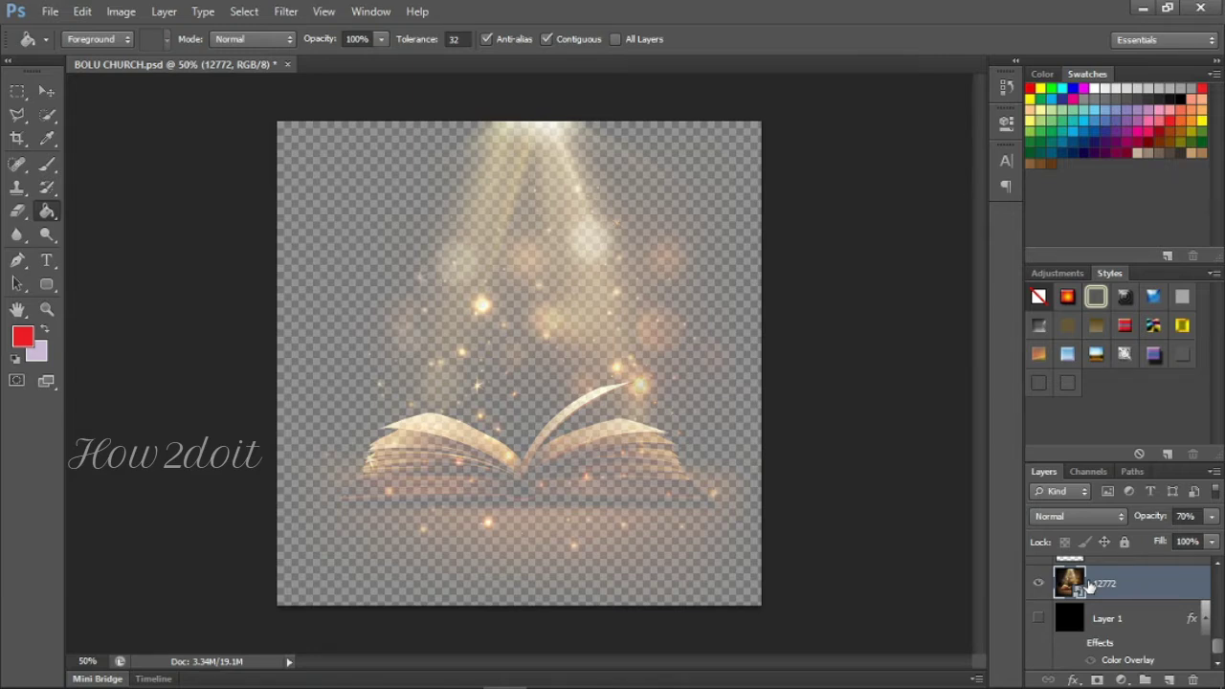
left_click(1044, 618)
left_click(1080, 641)
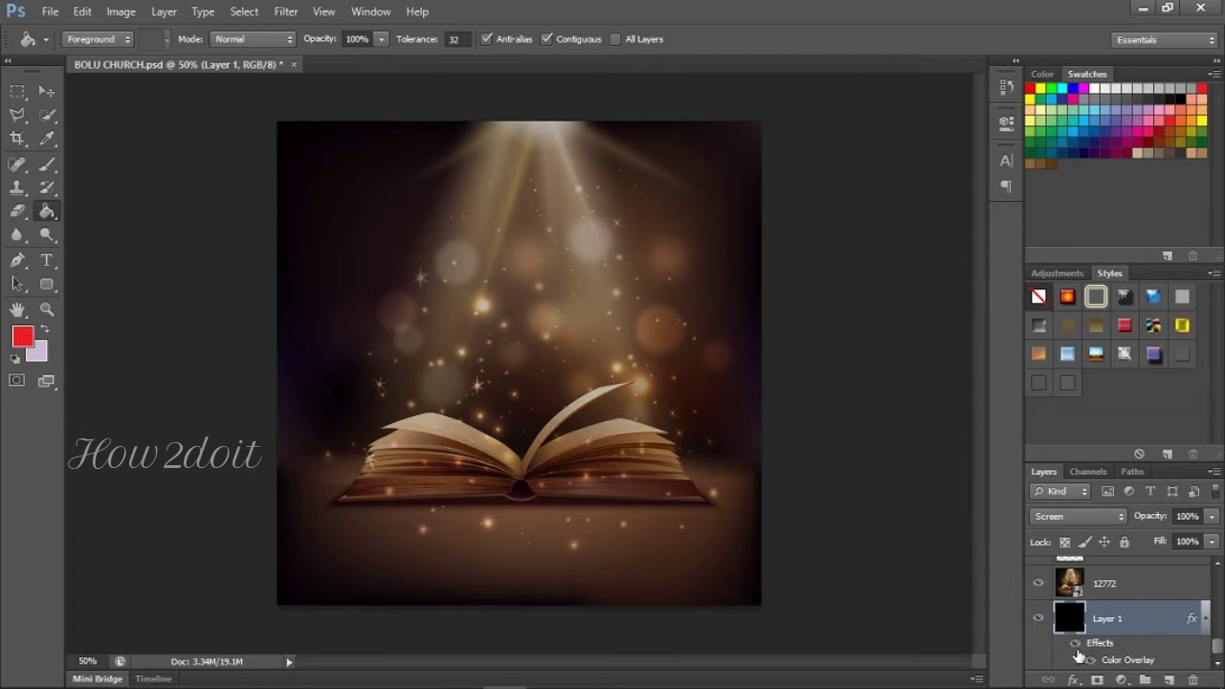
left_click(1076, 645)
Step: Show the logo on Layer 2 and the THE REDEEMED CHRISTIAN CHURCH OF GOD text layer, leaving the text layer selected
left_click(1219, 565)
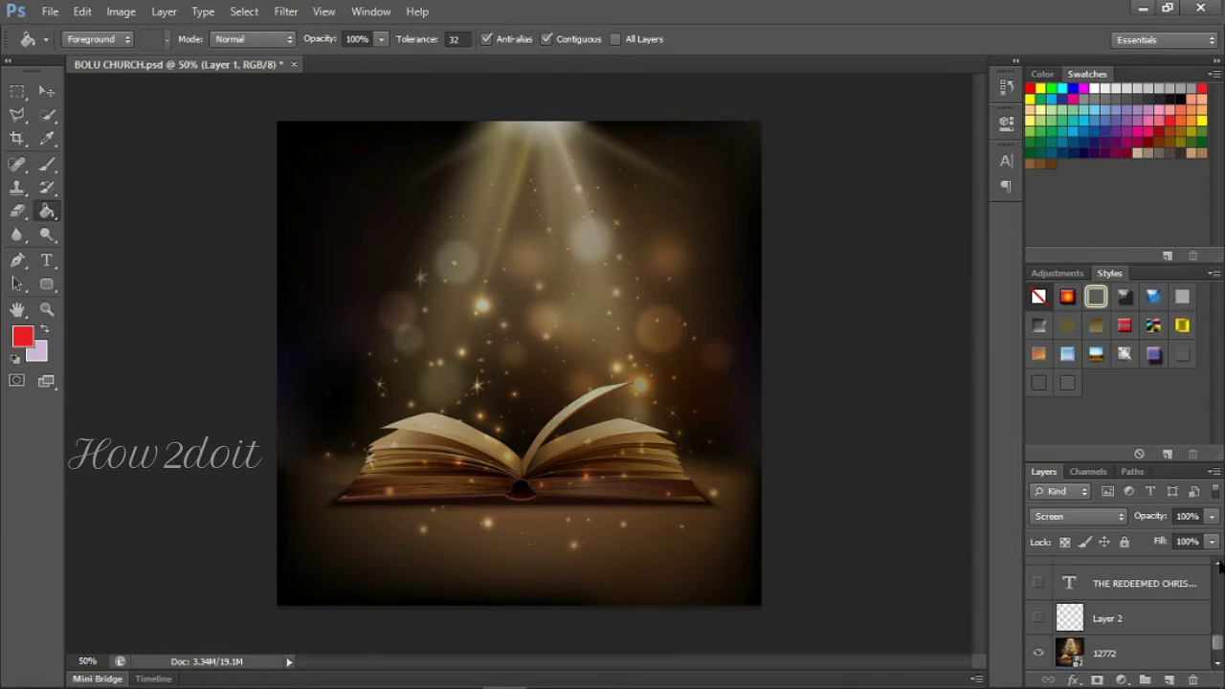
left_click(1037, 620)
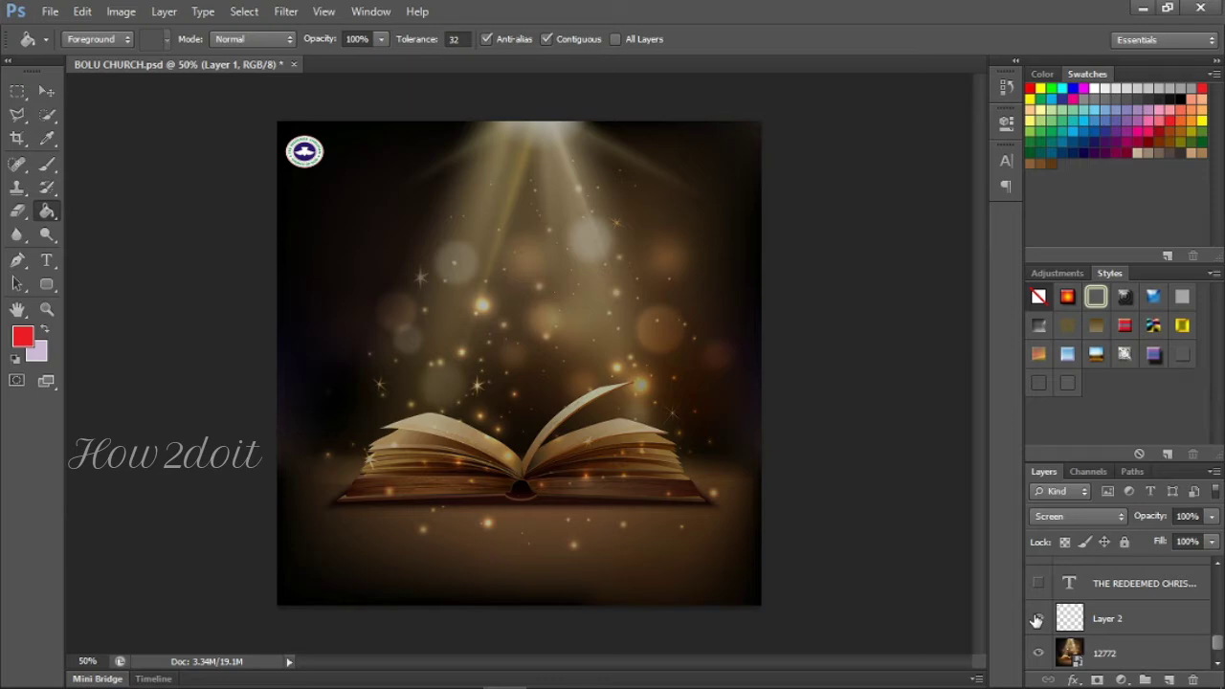
left_click(1038, 621)
left_click(1039, 583)
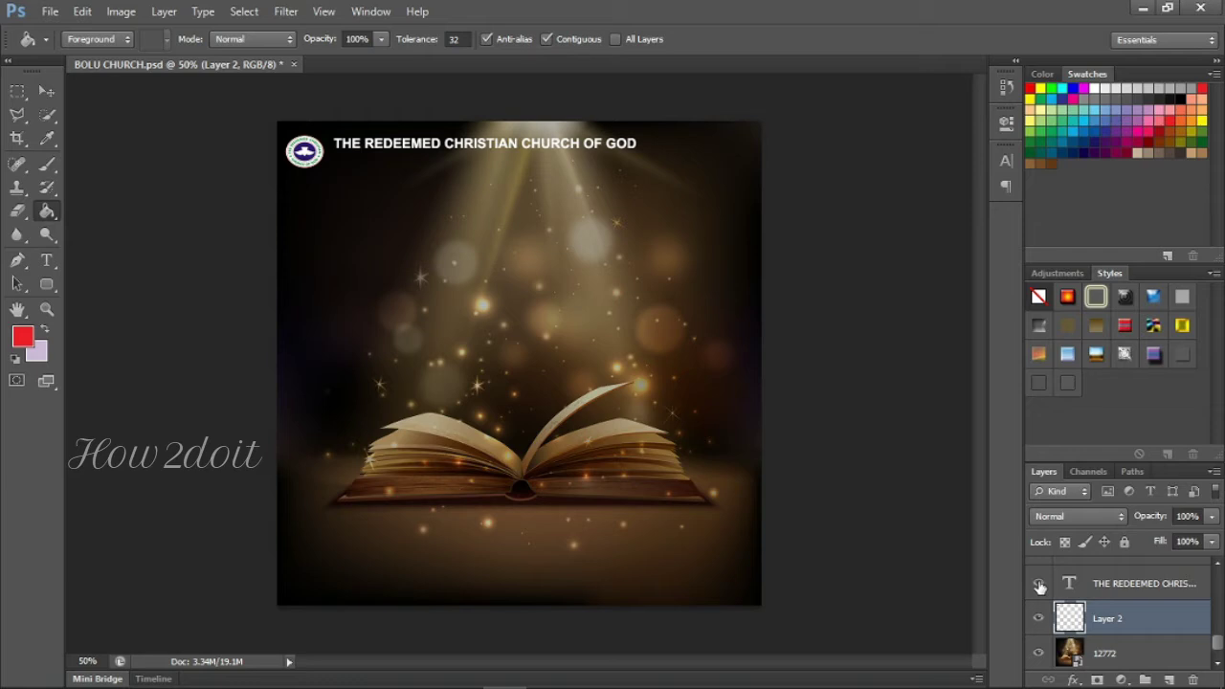
left_click(1069, 583)
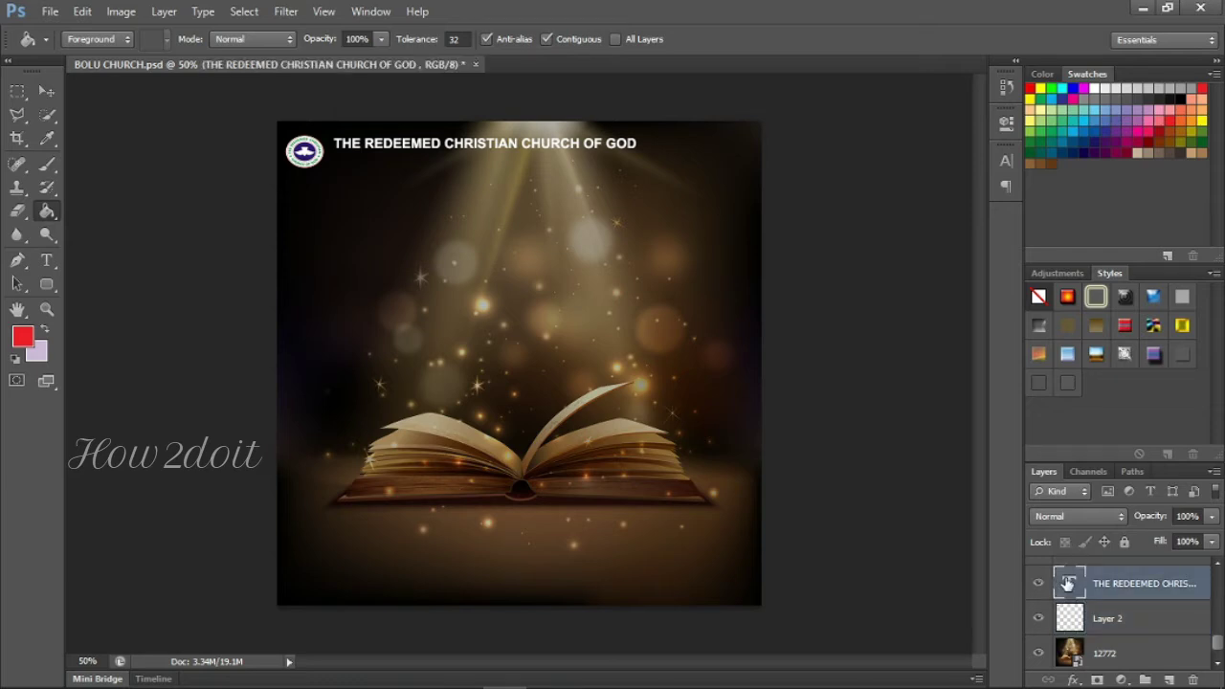
Step: Try placing a line of sample text in Arial Bold 30 pt below the logo, and discard it
left_click(1220, 566)
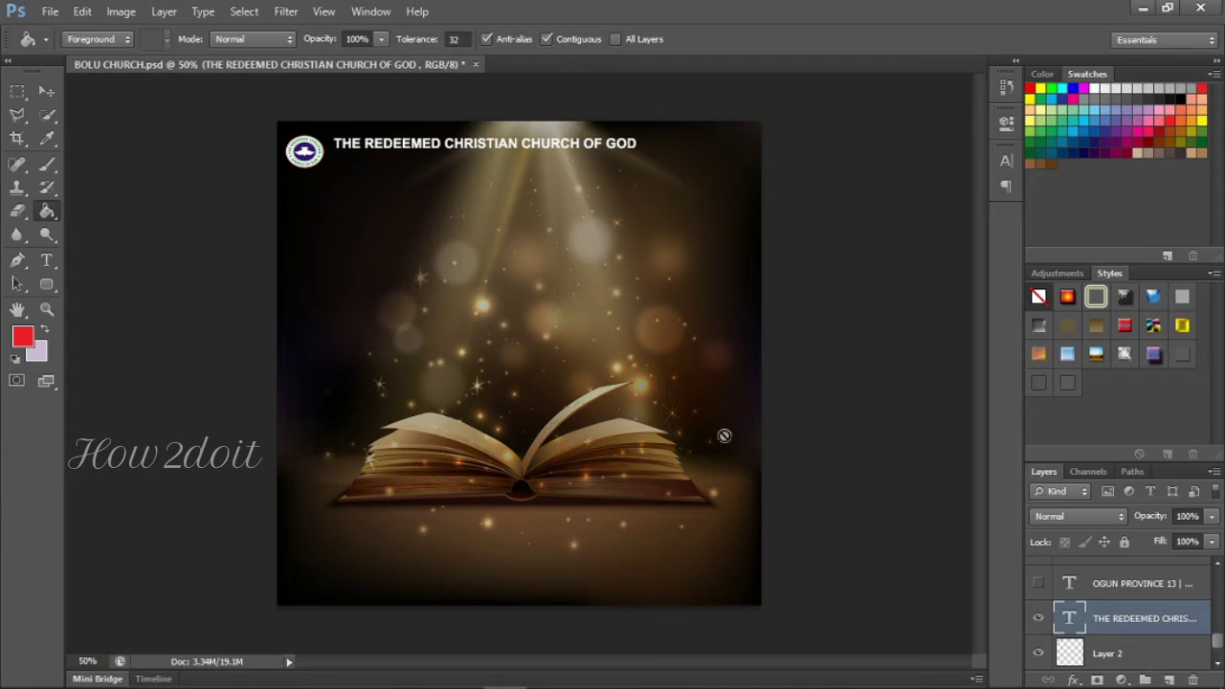
key("t")
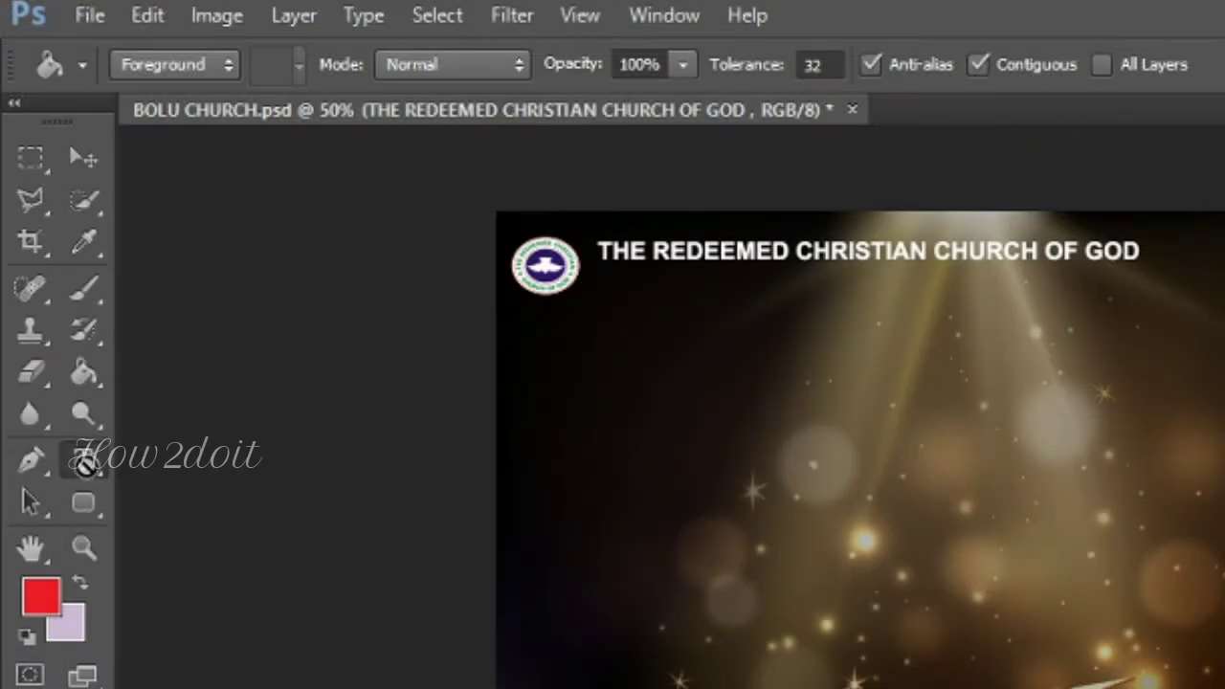
left_click(89, 467)
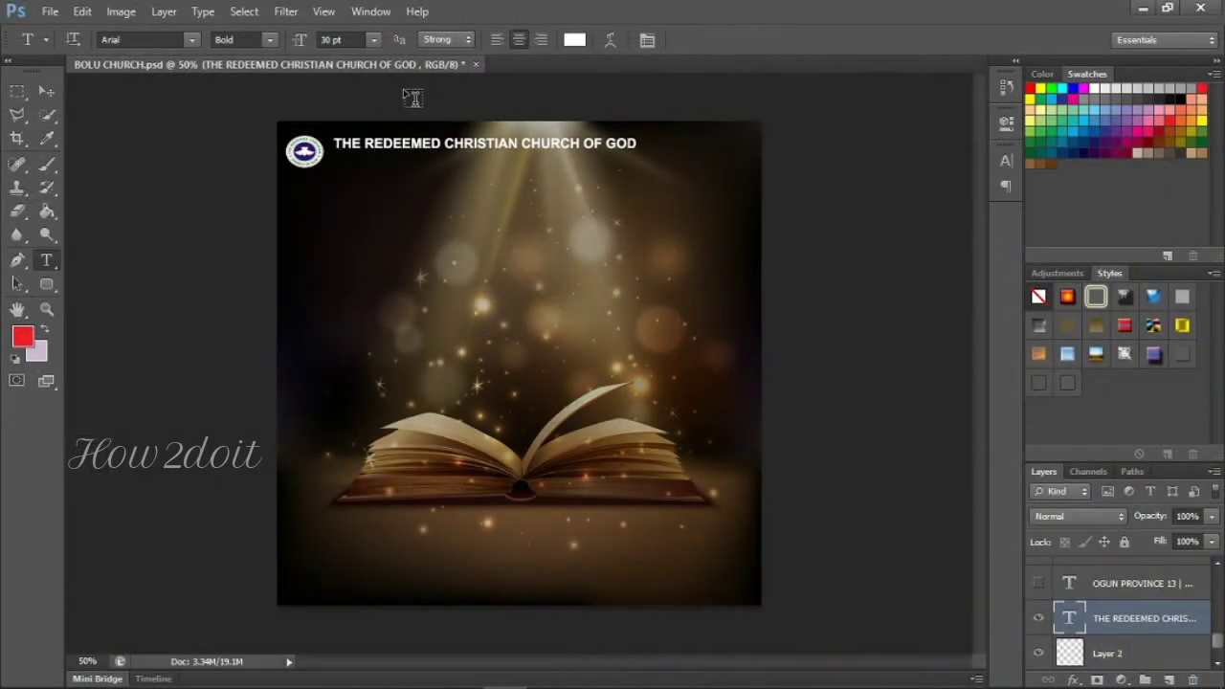
left_click(341, 259)
type("ddhdjfkkfdfpdp")
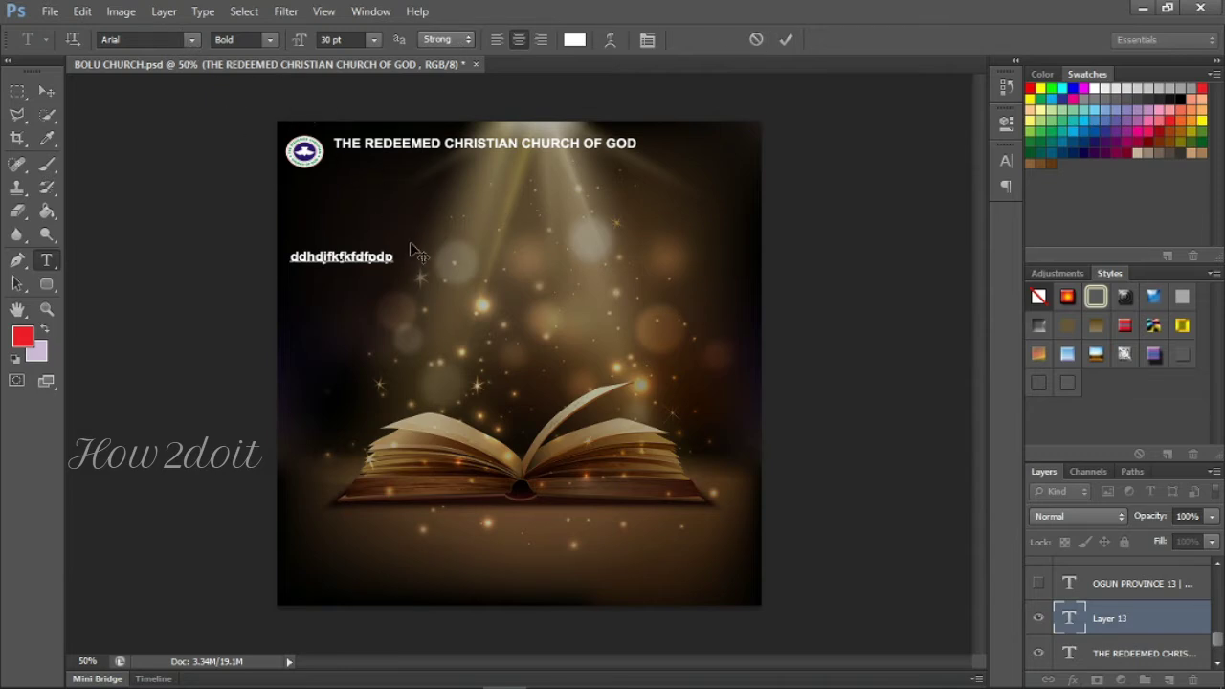
left_click(755, 39)
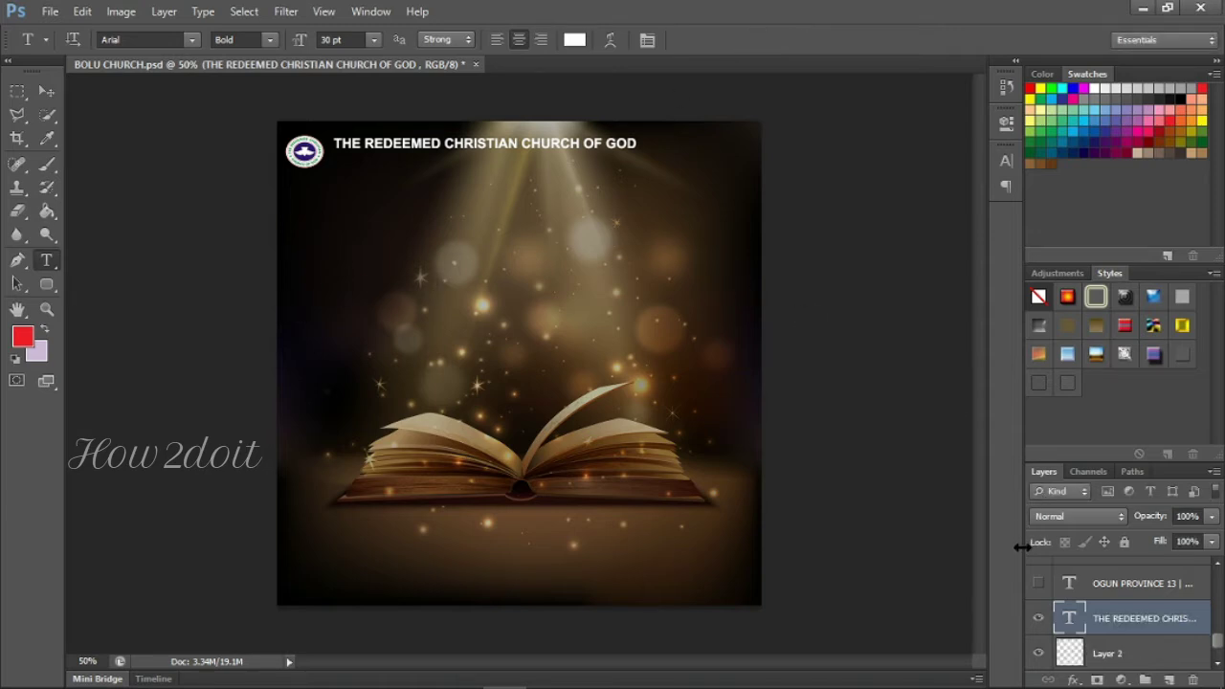
Step: Show the OGUN PROVINCE 13 | GREATER TEENAGERS text layer and examine its font style against the church name's
left_click(1038, 584)
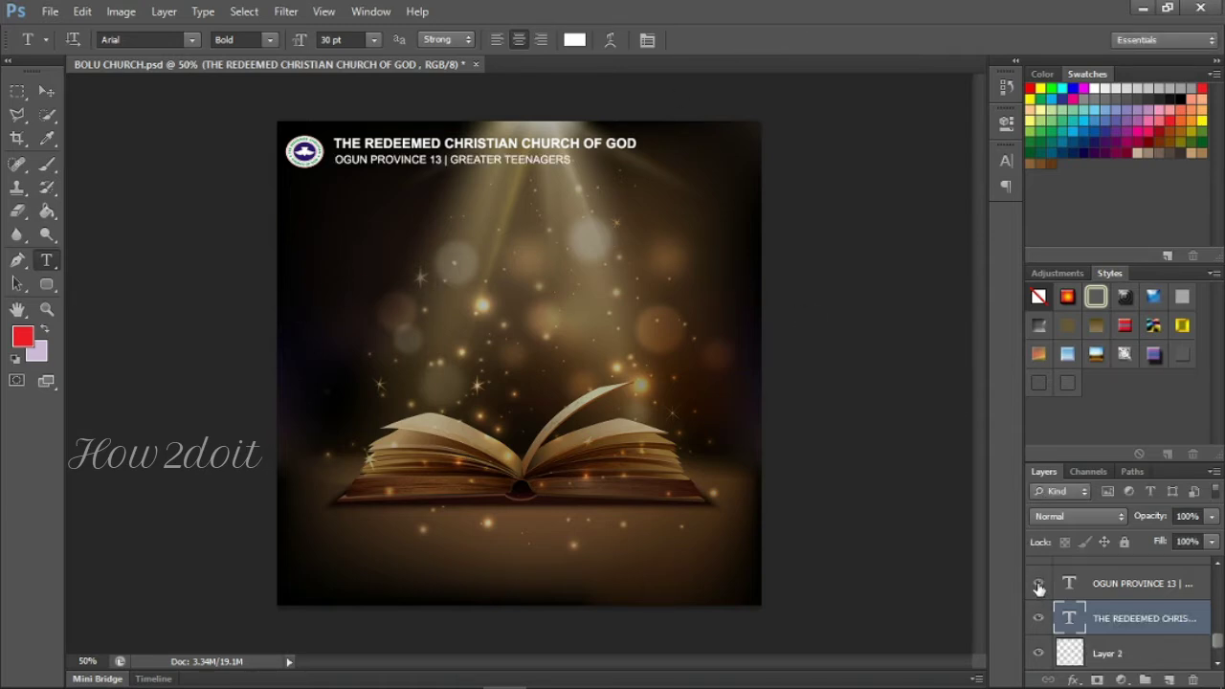
left_click(1077, 589)
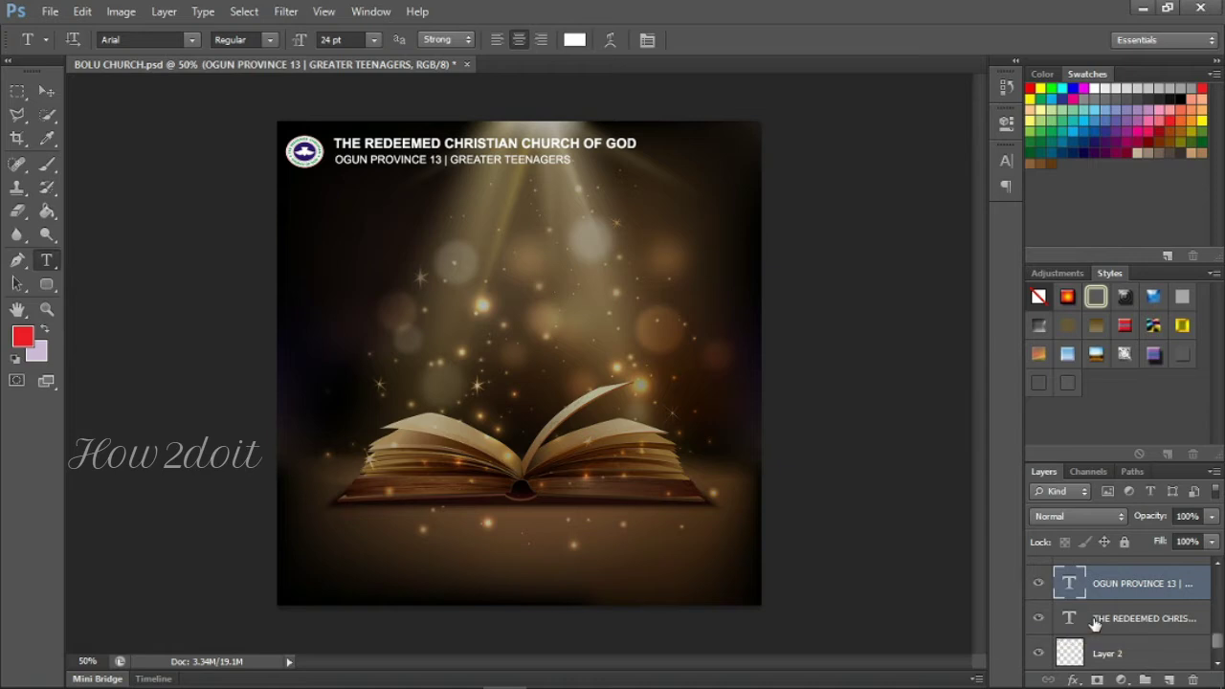
left_click(1096, 622)
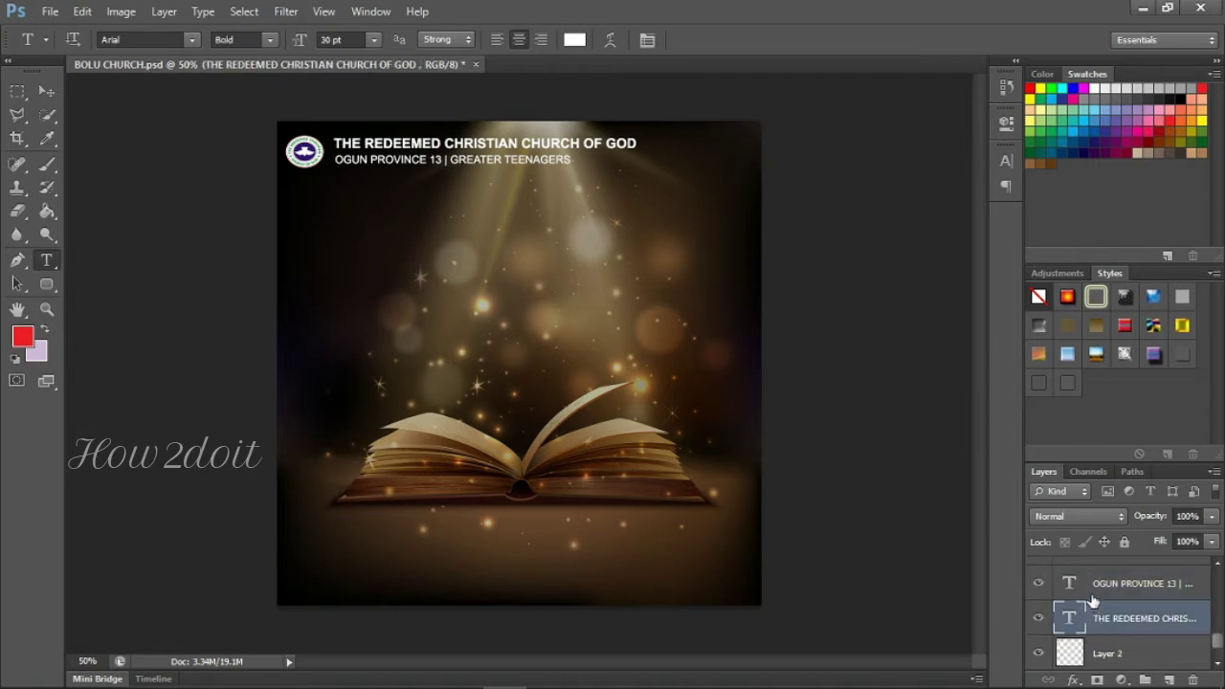
left_click(1065, 580)
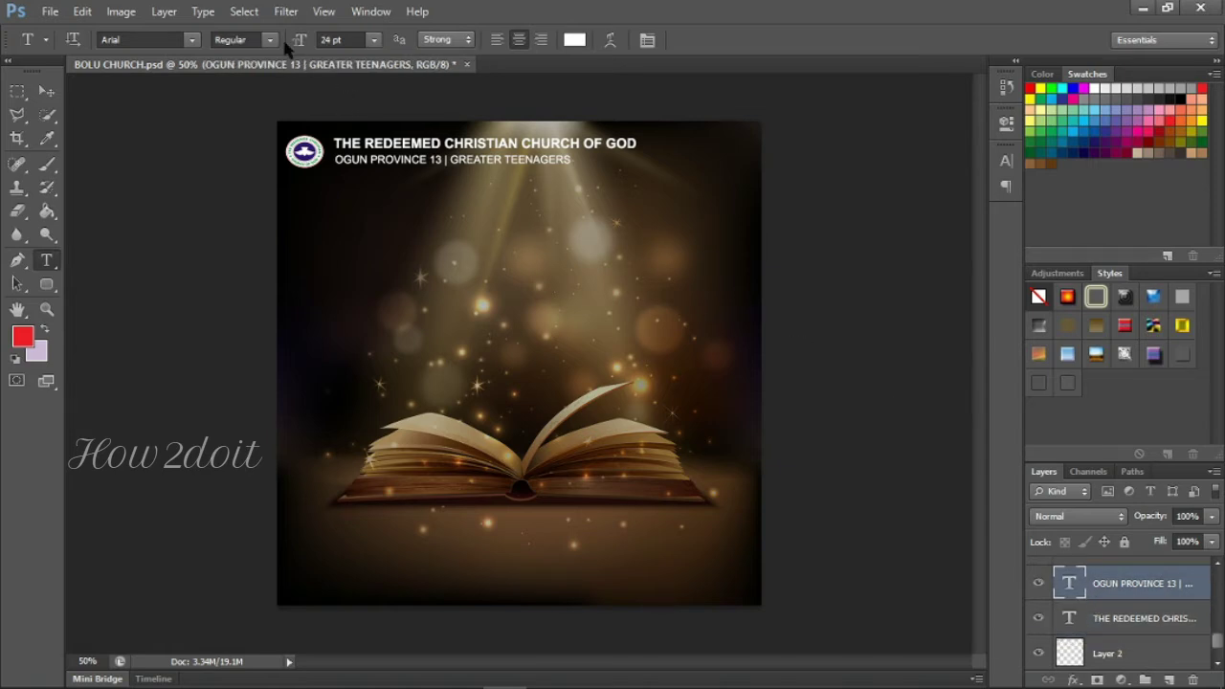
left_click(272, 39)
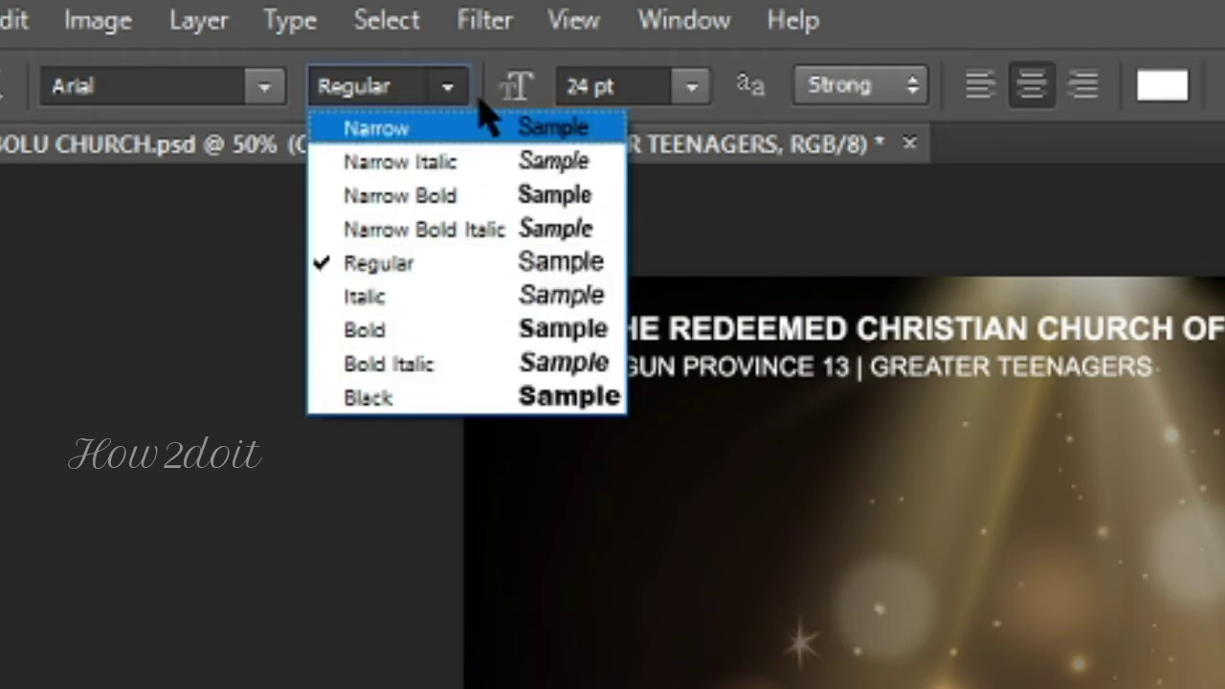
left_click(447, 94)
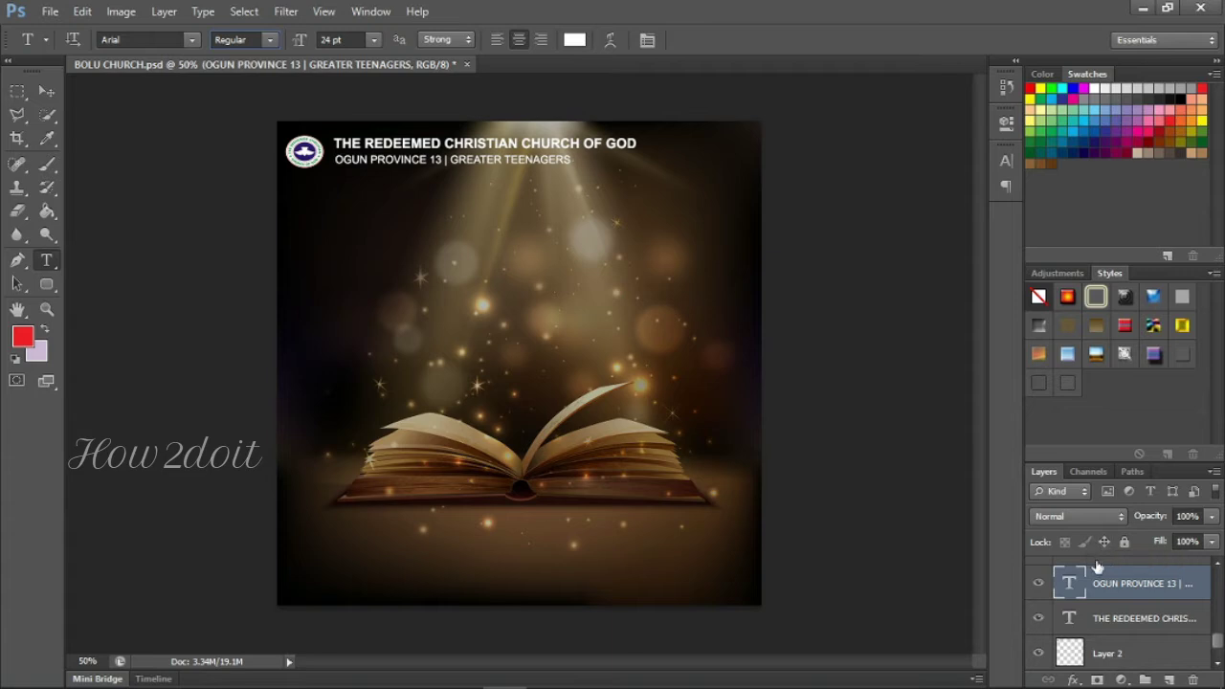
Step: Show and select the PRESENTS: text layer, and inspect its text color without changing it
left_click(1218, 566)
left_click(1217, 567)
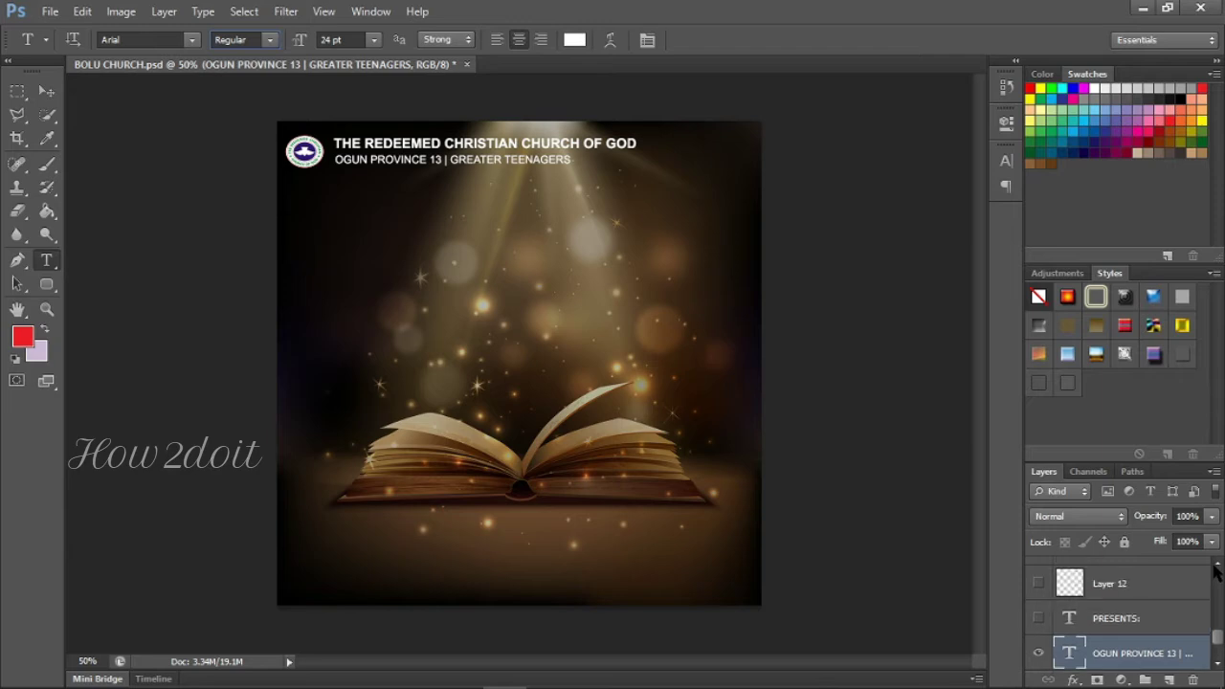
left_click(1039, 618)
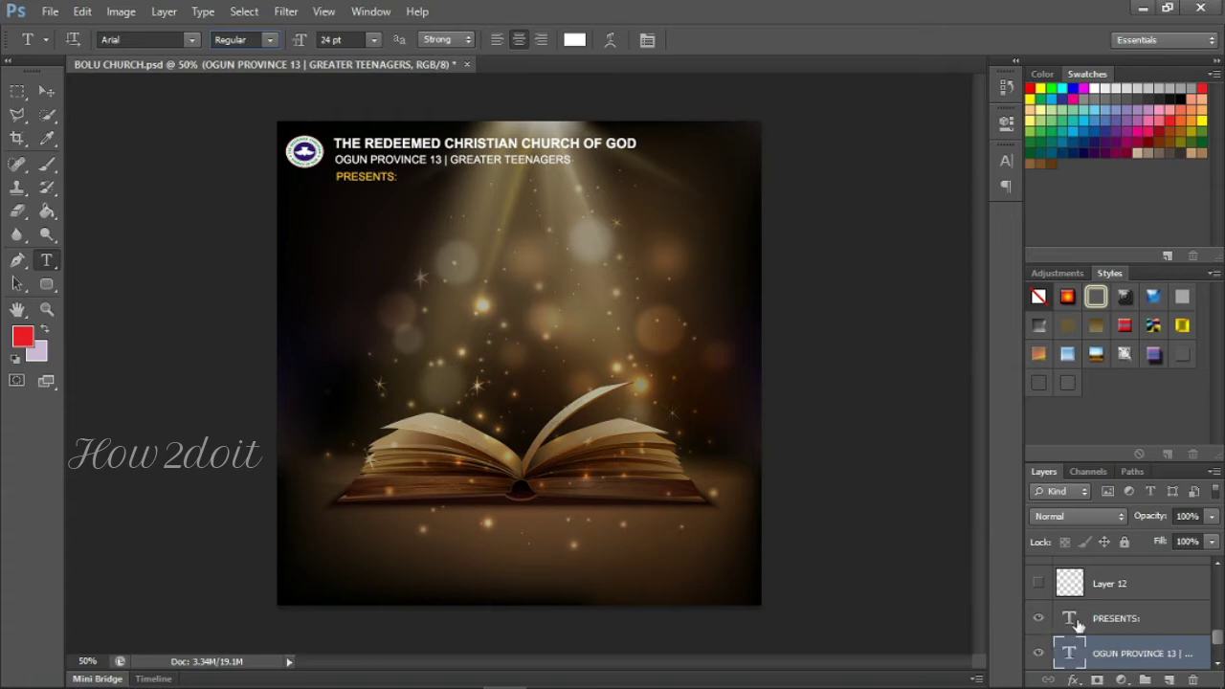
left_click(1072, 622)
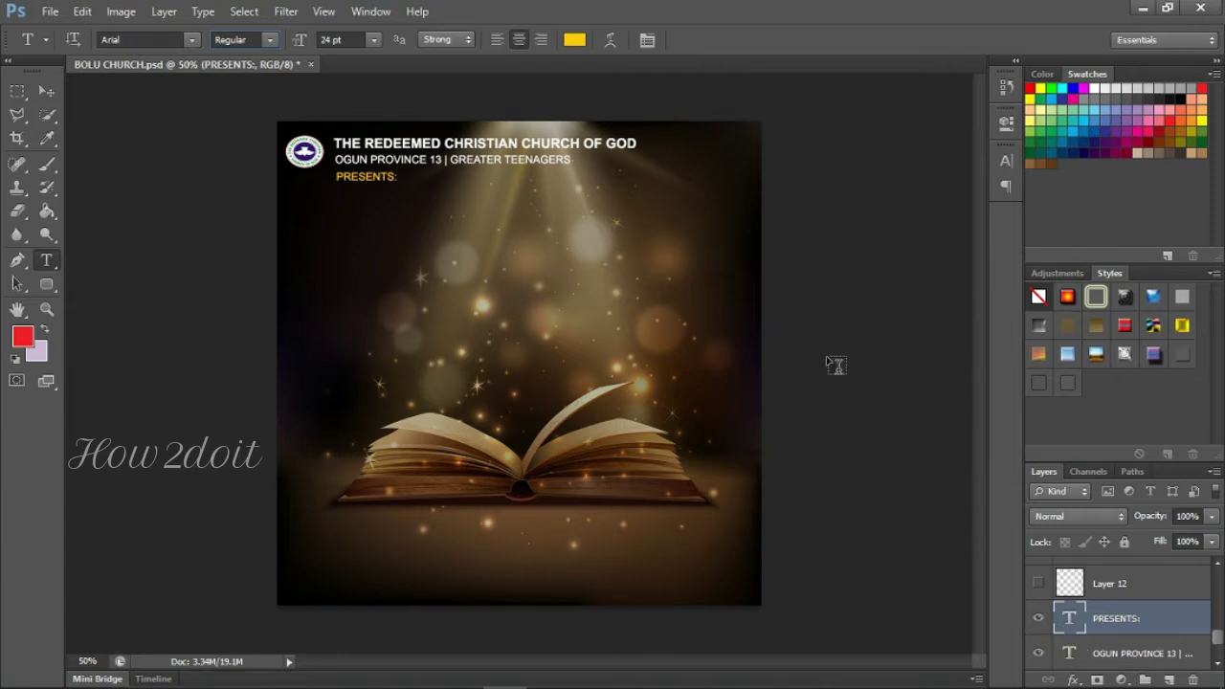
left_click(575, 40)
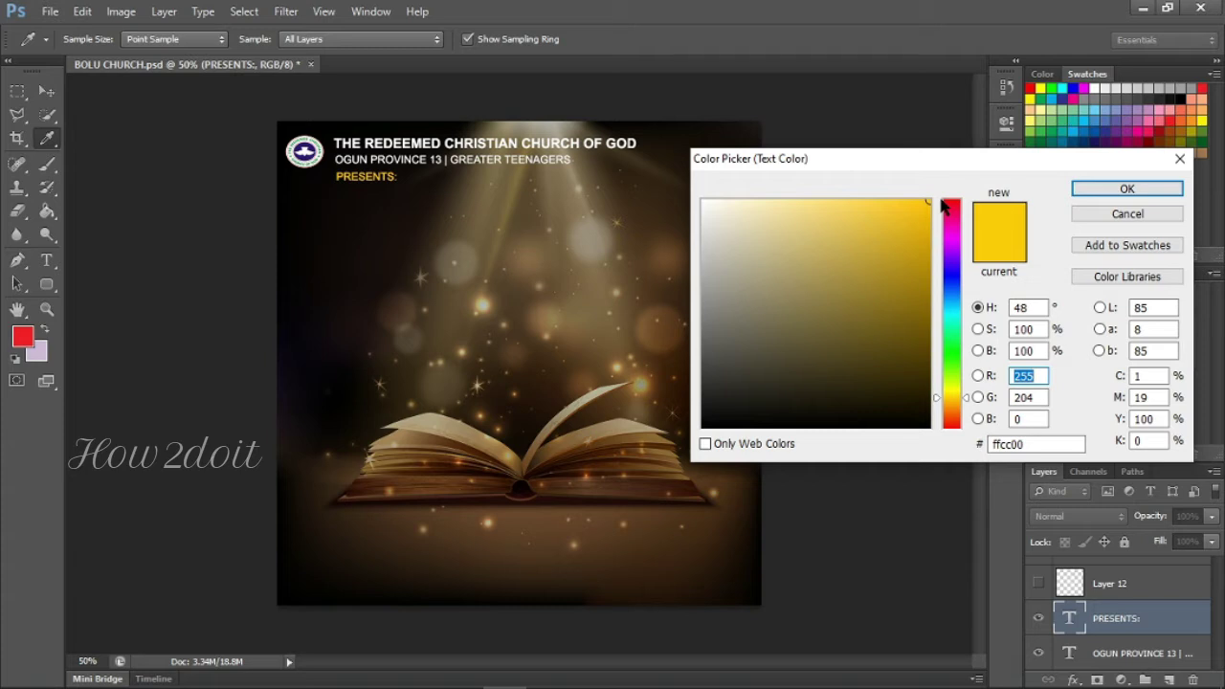
left_click(1157, 213)
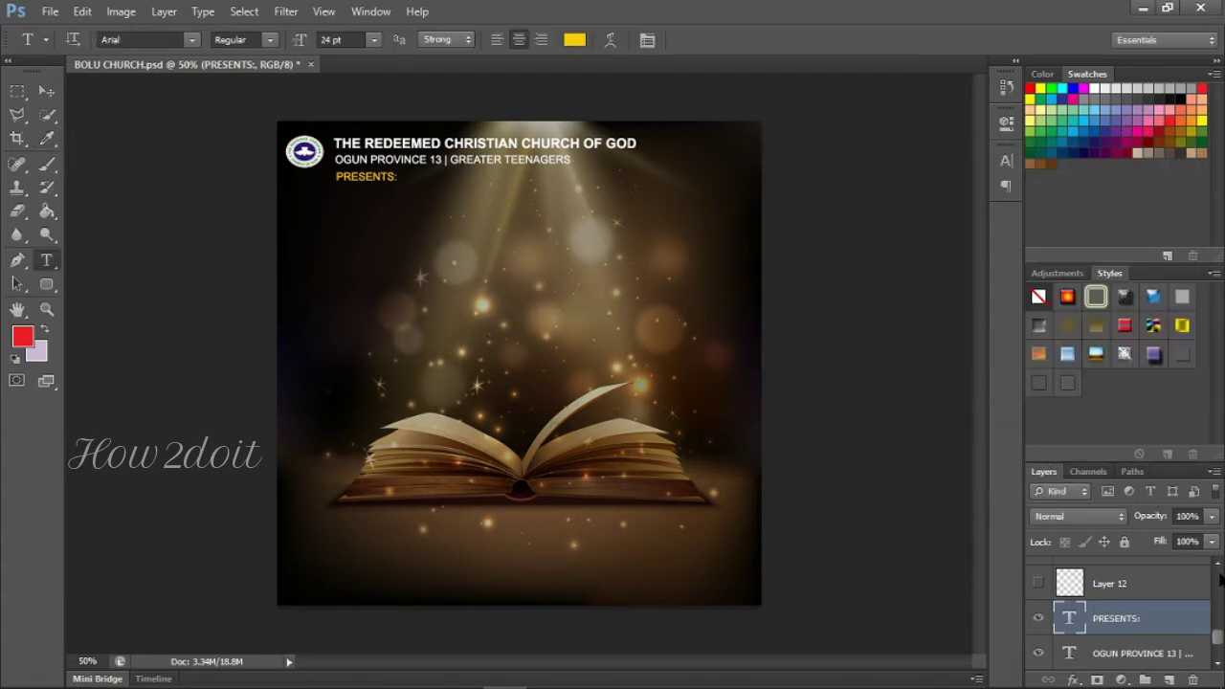
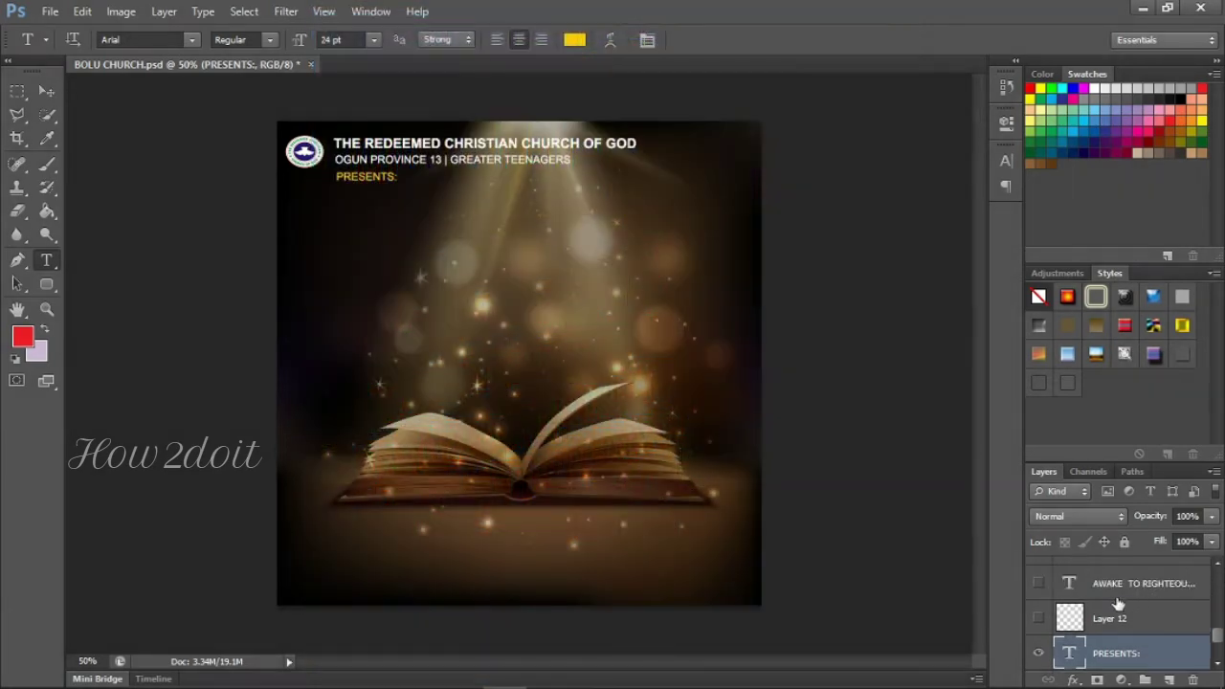
Step: Show the book icon on Layer 12 and the AWAKE TO RIGHTEOUSNESS text layer, leaving the text layer selected
left_click(1039, 619)
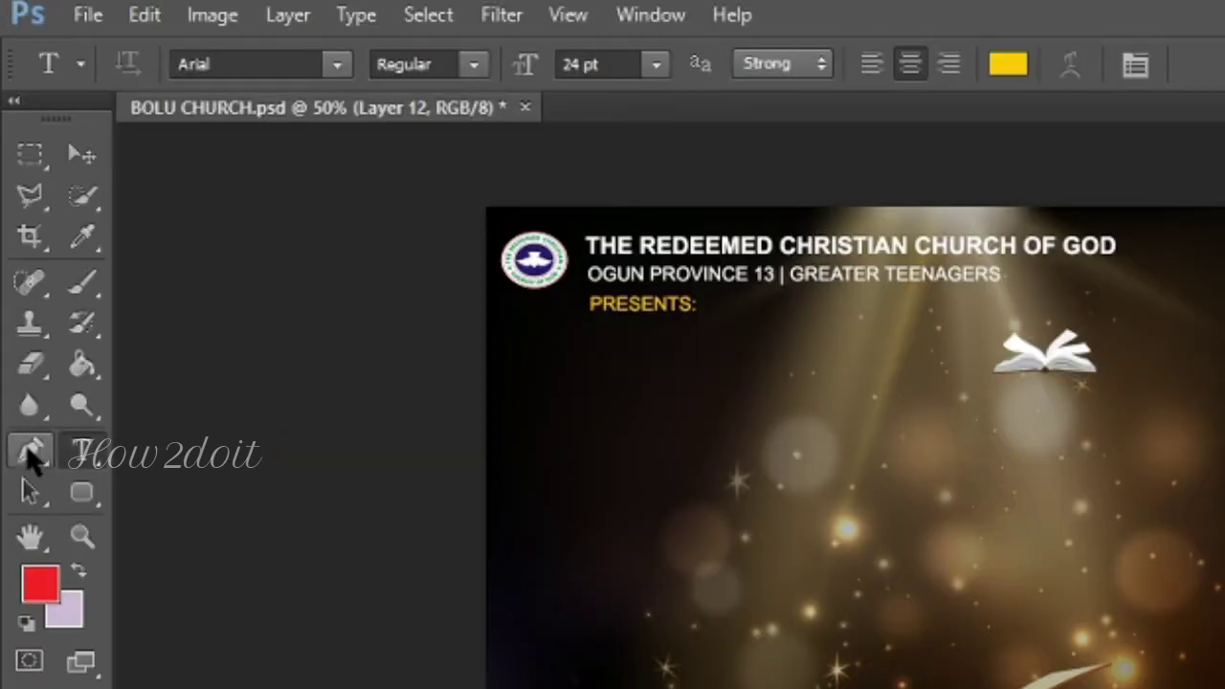
left_click(27, 462)
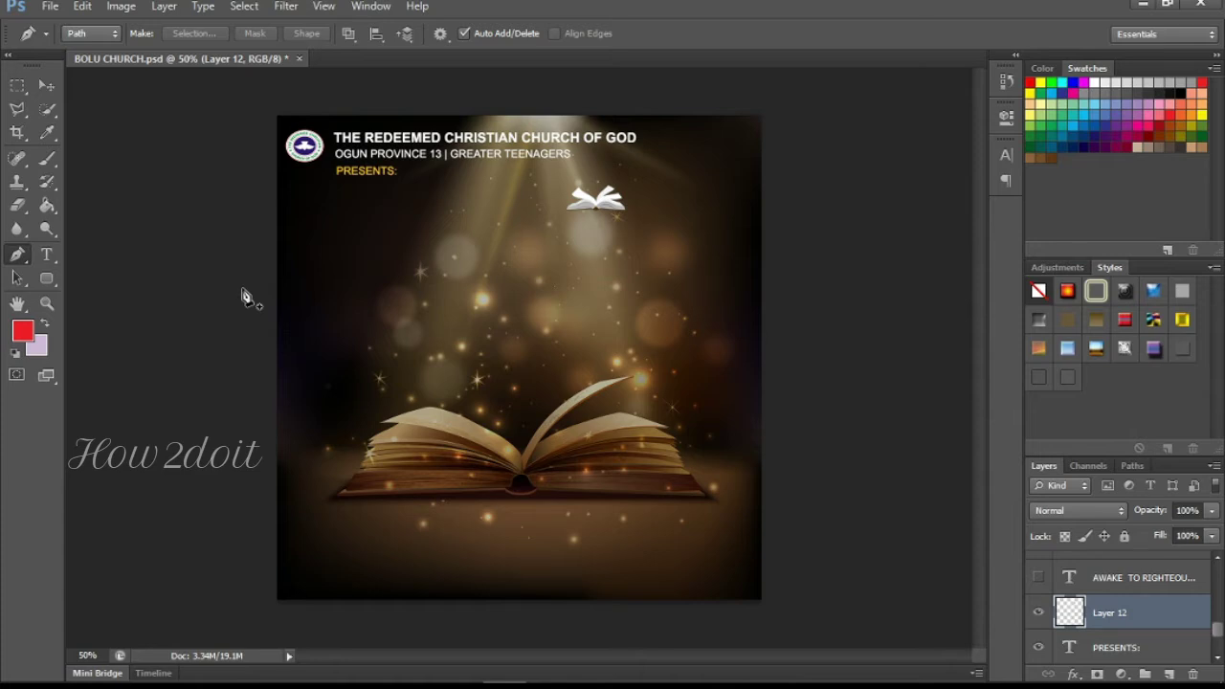
left_click(1091, 577)
left_click(1039, 577)
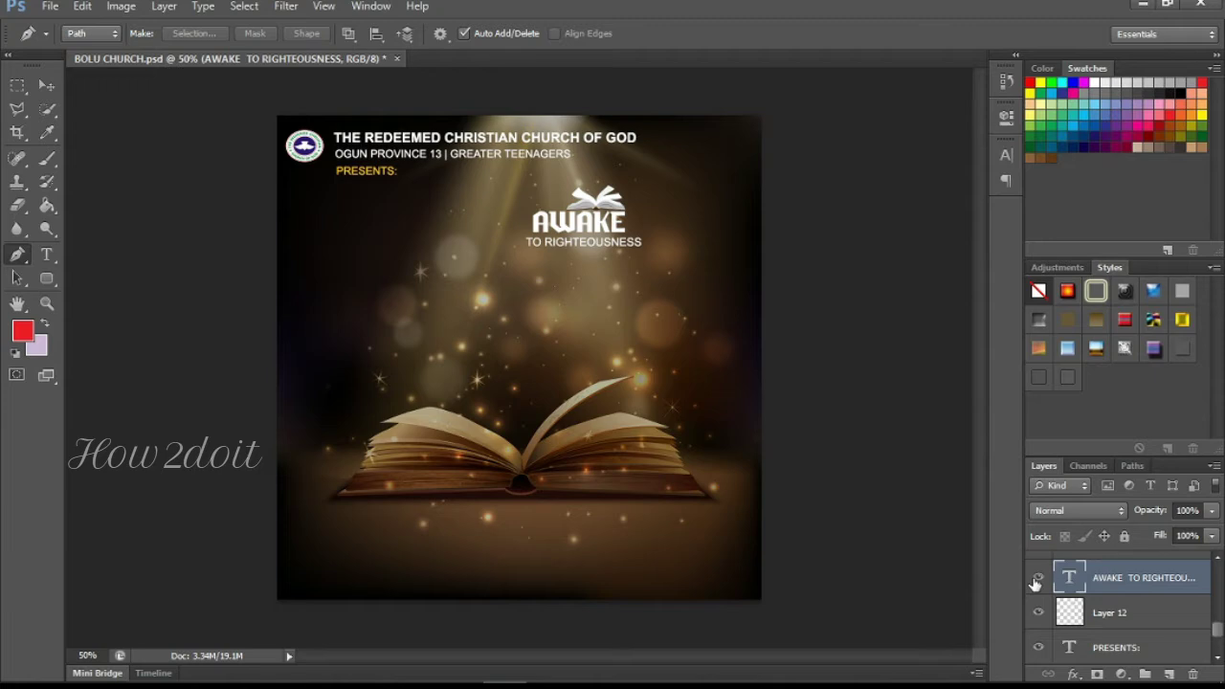
Step: Try the Buy More font on the word AWAKE, and discard the change
left_click(46, 256)
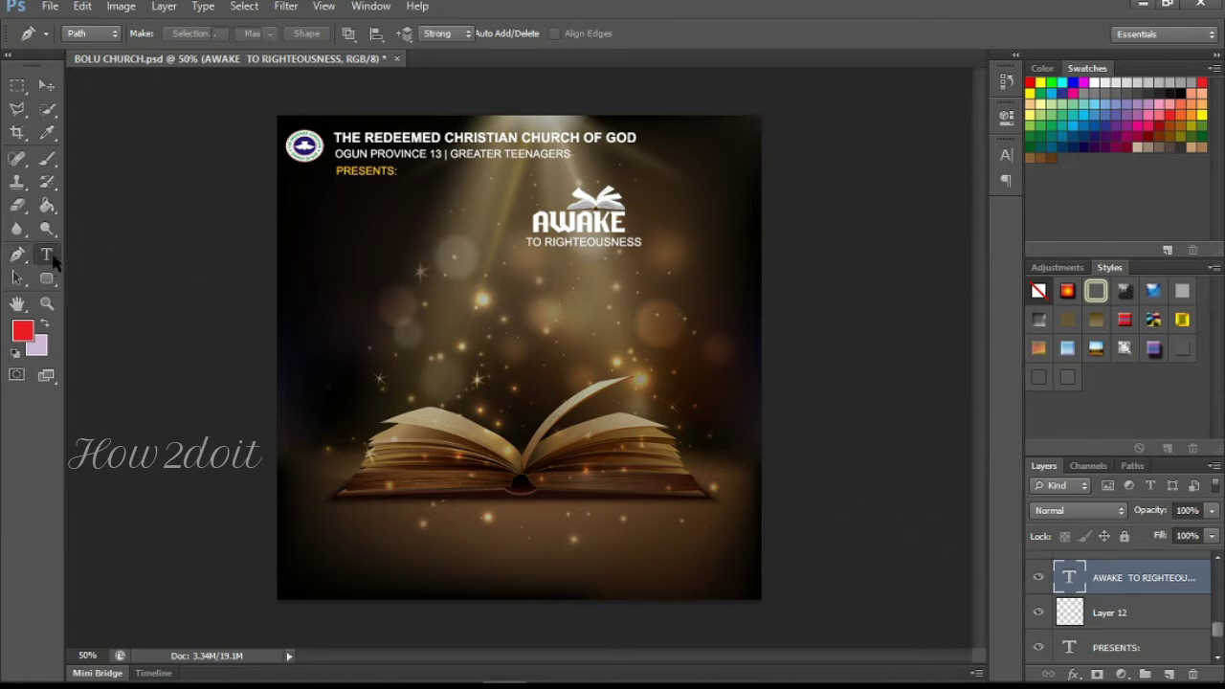
left_click(627, 221)
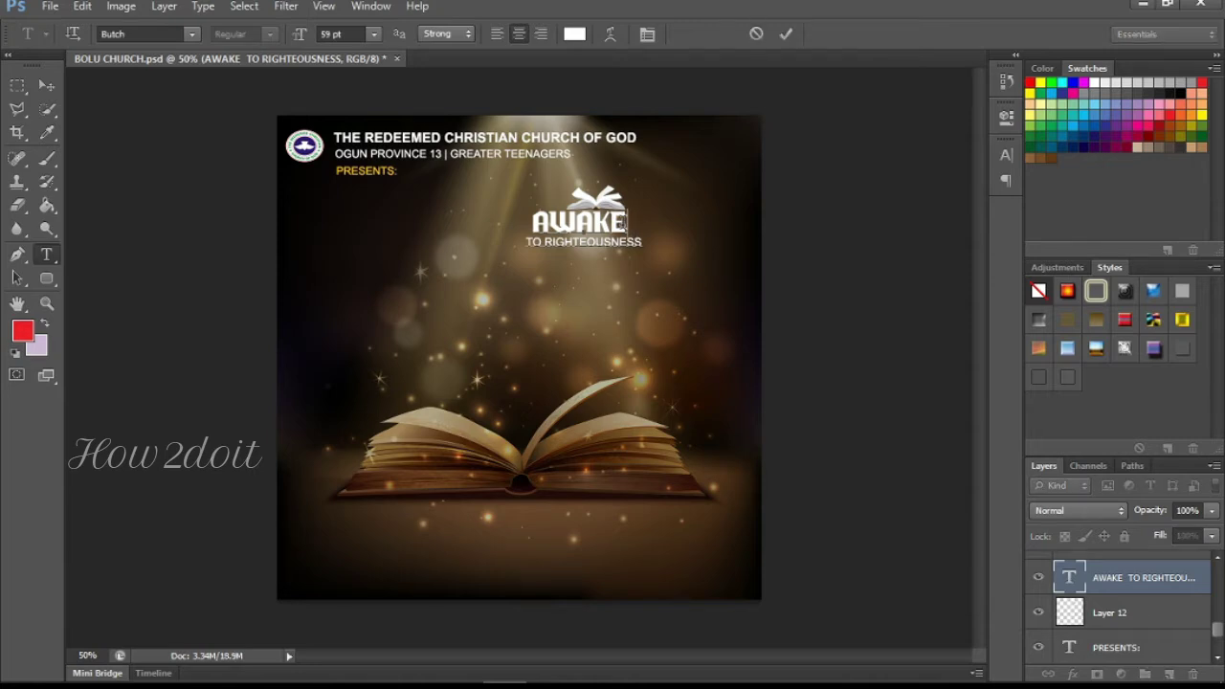
left_click_drag(629, 222, 506, 228)
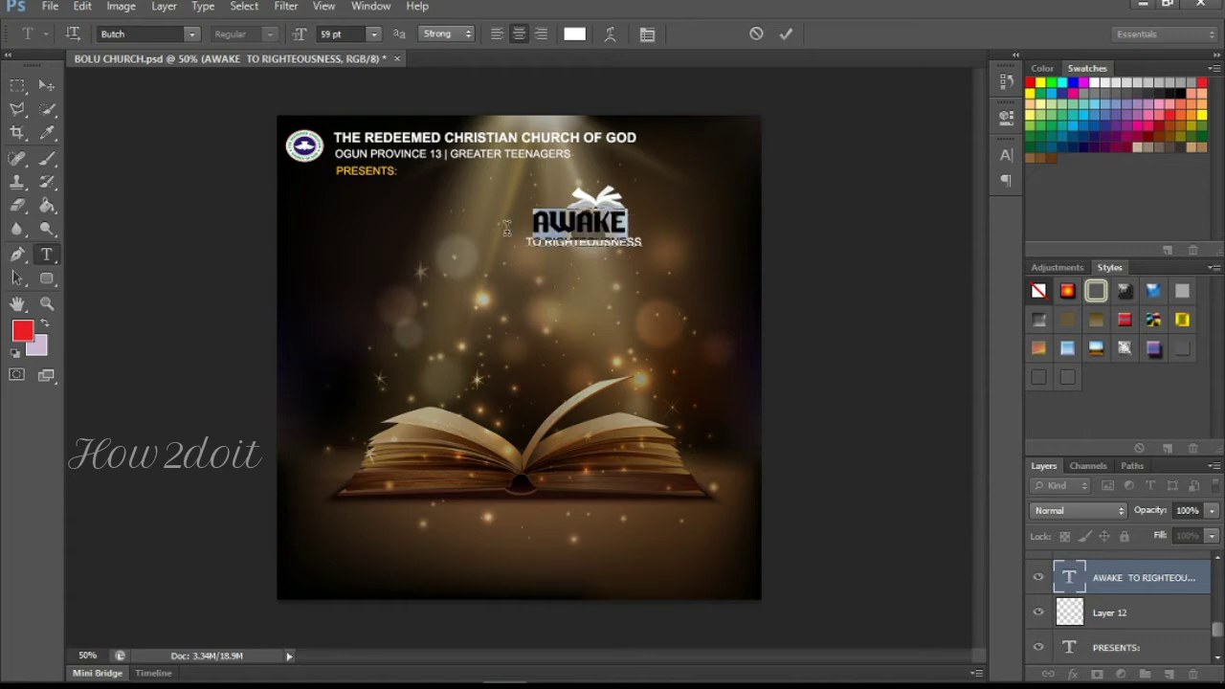
left_click(188, 35)
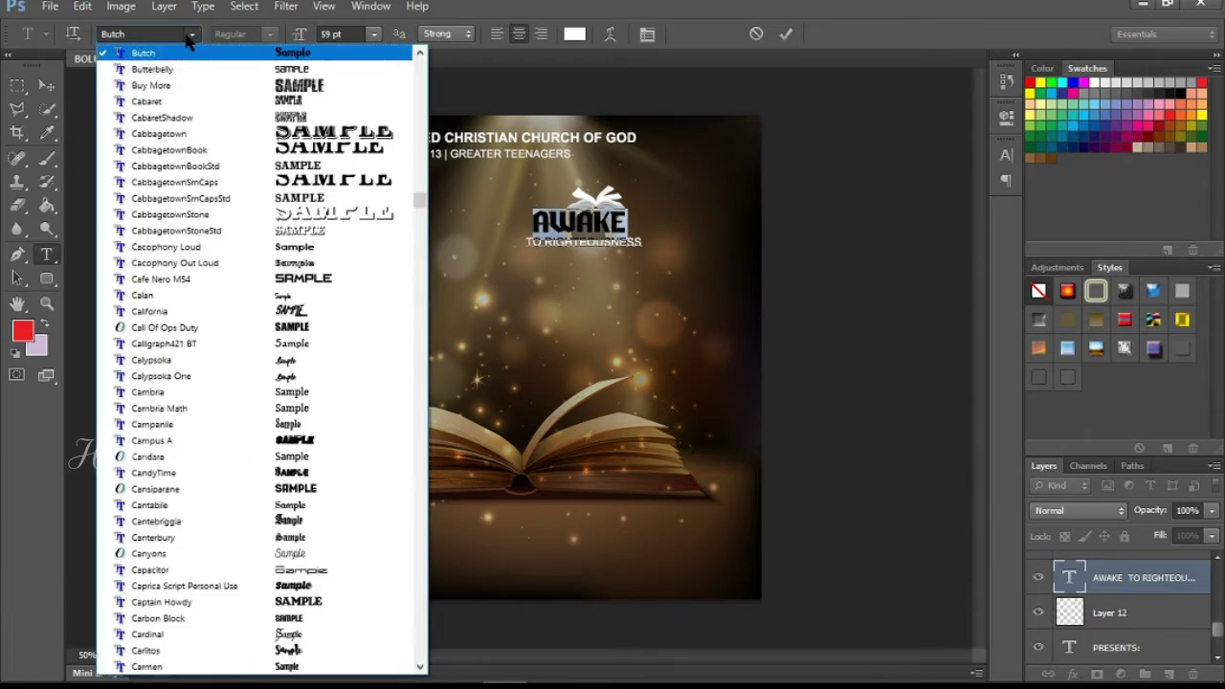
left_click(188, 85)
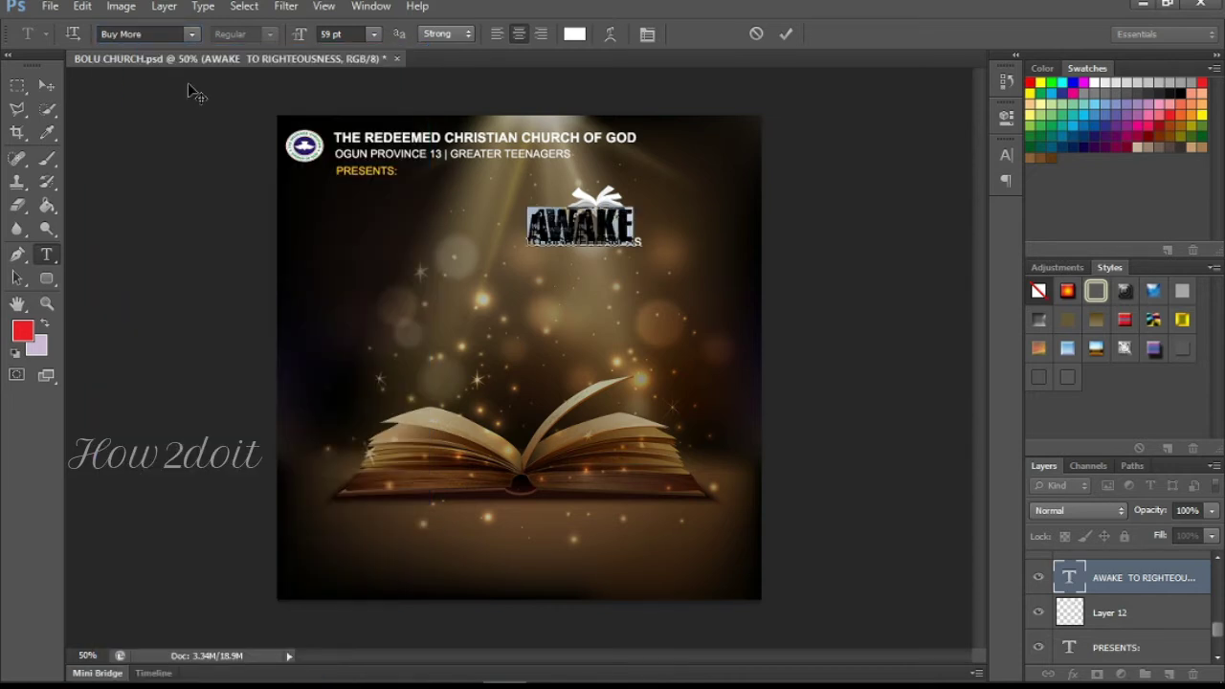
left_click(756, 35)
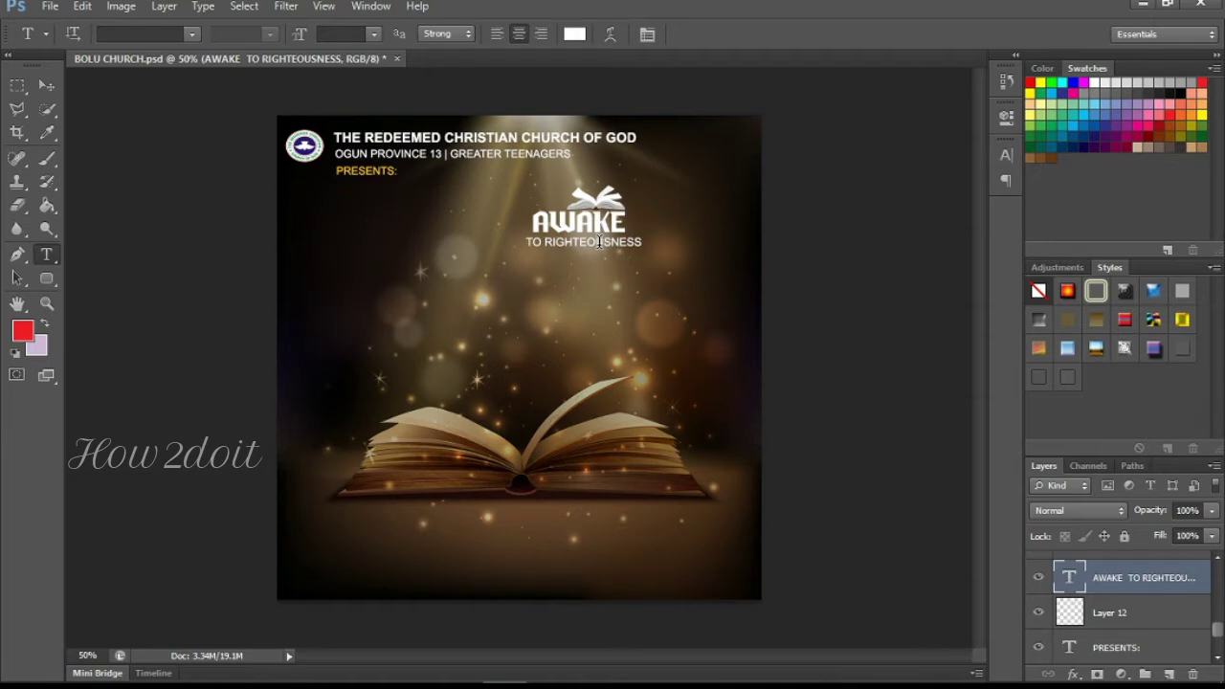
Step: Show the THEME: text layer and the light flare on Layer 4, leaving Layer 4 selected
left_click(1217, 563)
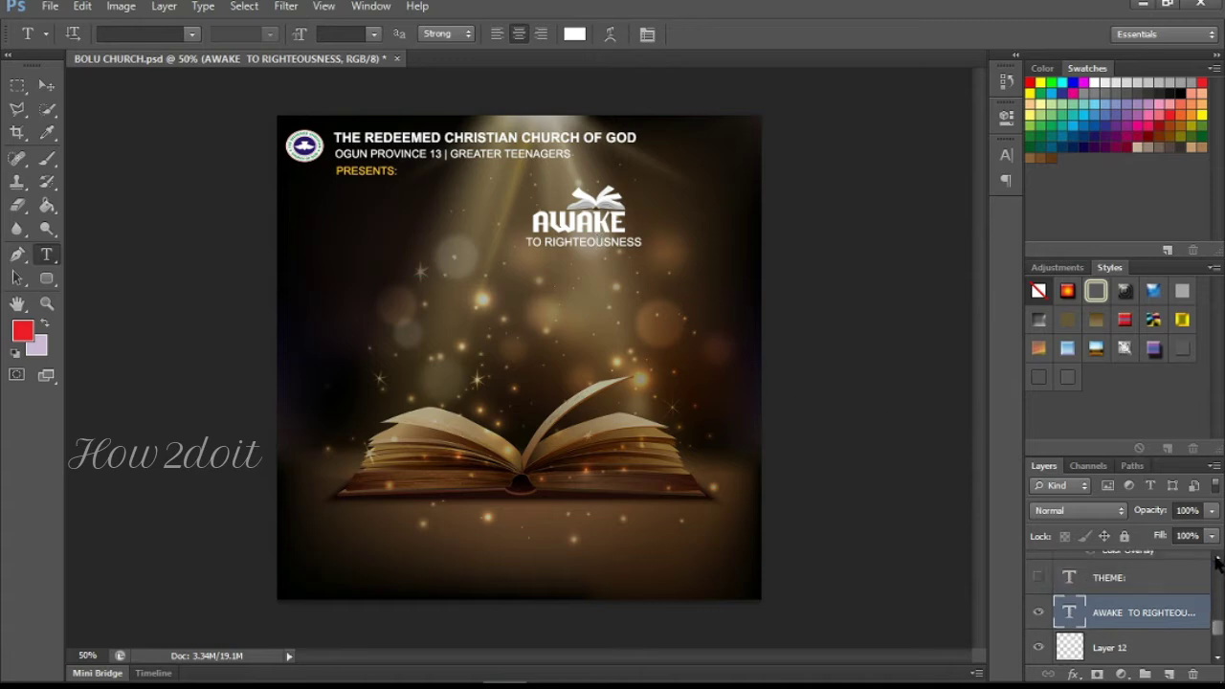
left_click(1038, 579)
left_click(1218, 559)
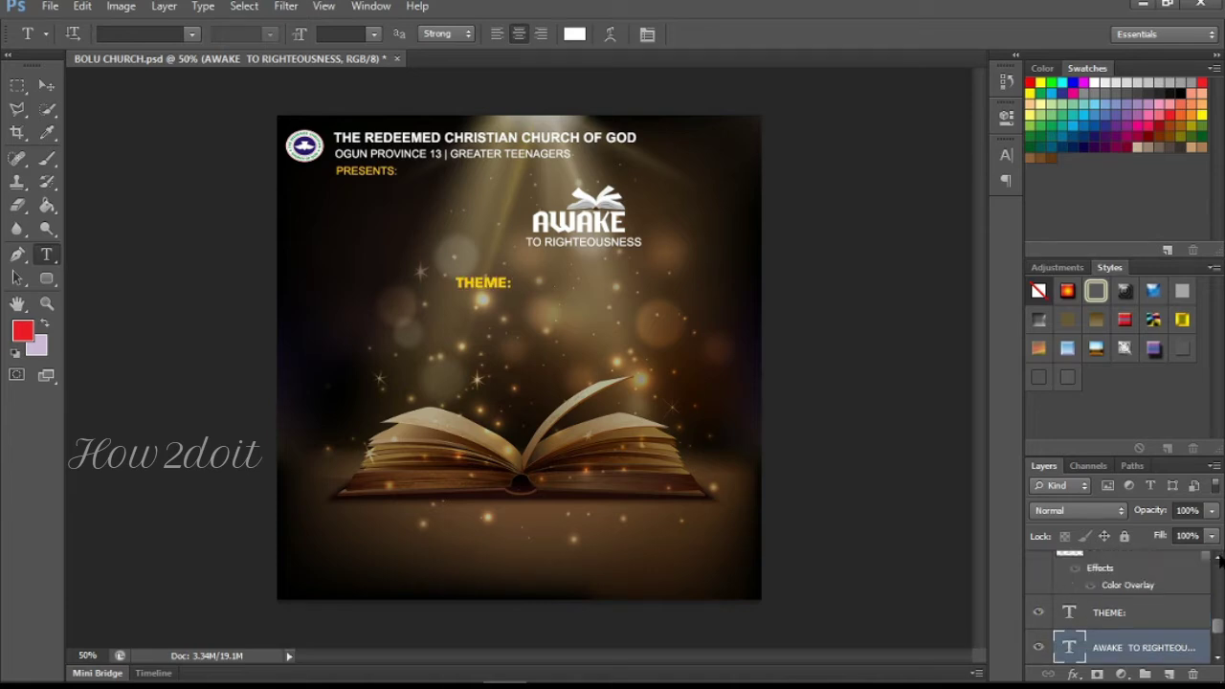
left_click(1219, 560)
left_click(1218, 559)
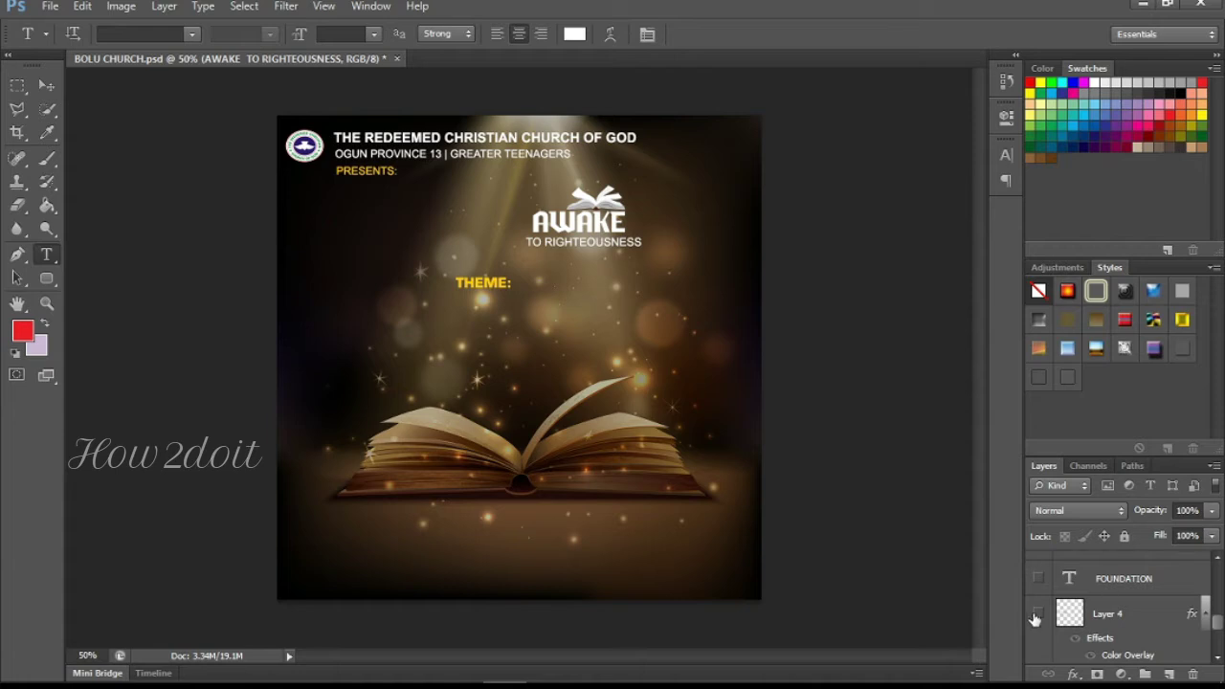
left_click(1038, 614)
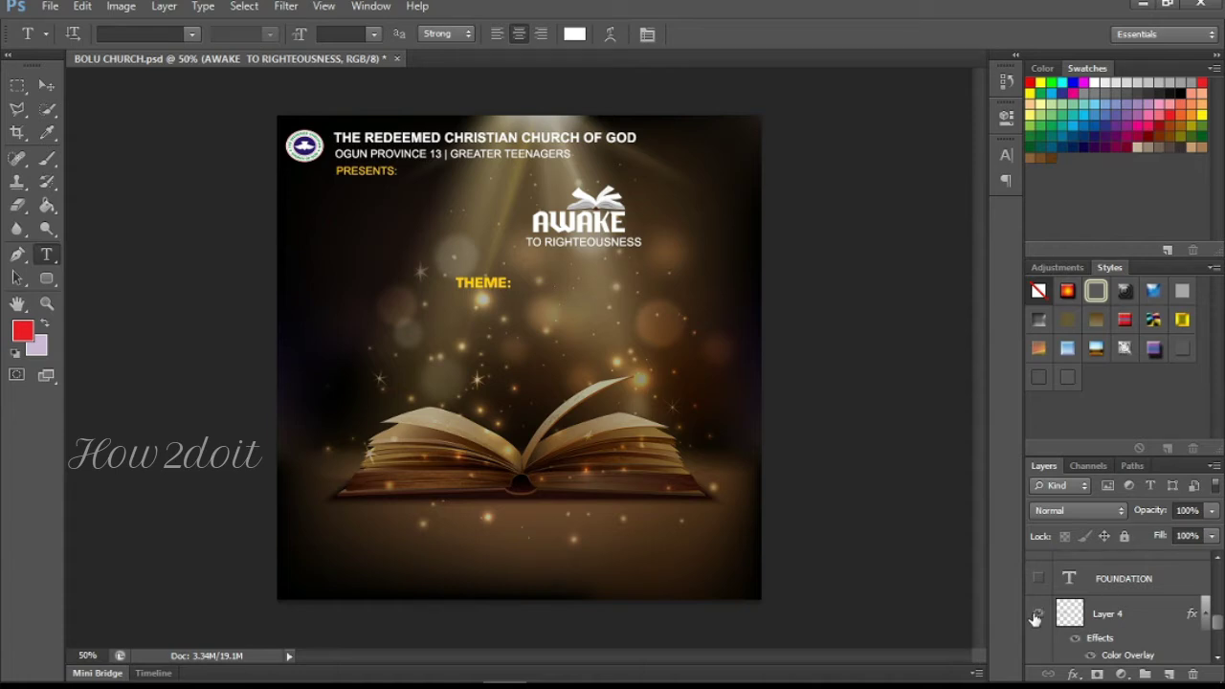
left_click(1092, 620)
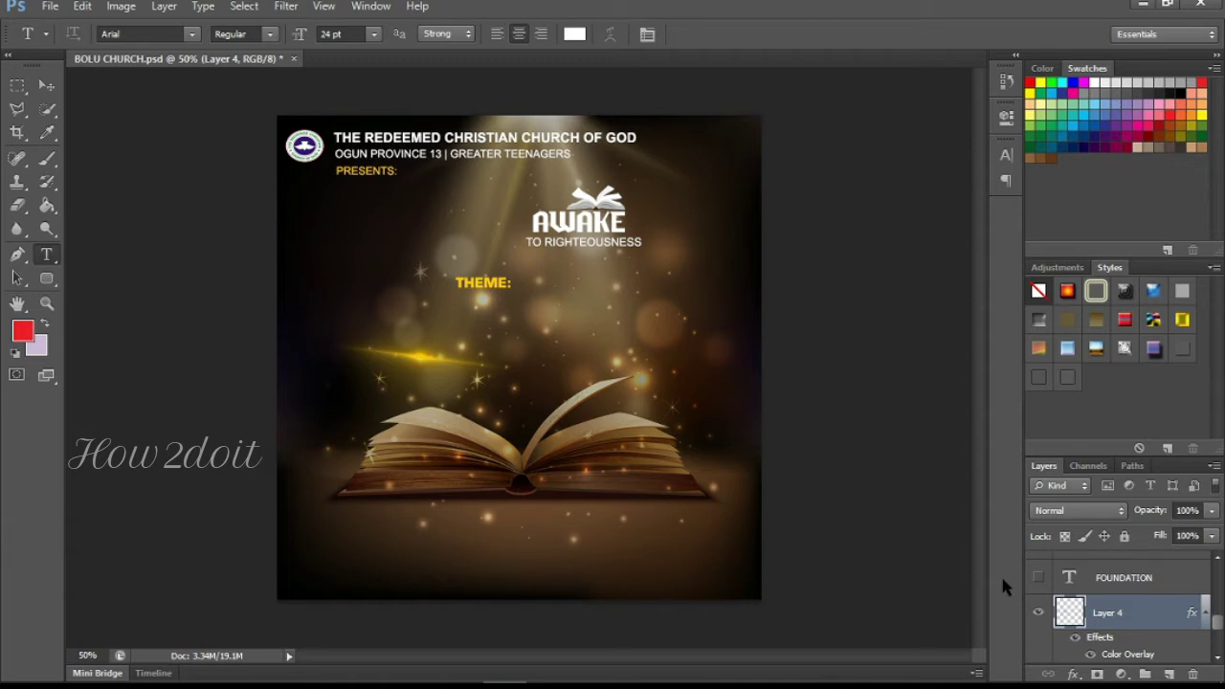
Step: Turn Layer 4's effects off and on, and try an orange-red ff4200 Color Overlay on the flare before discarding it
left_click(1076, 638)
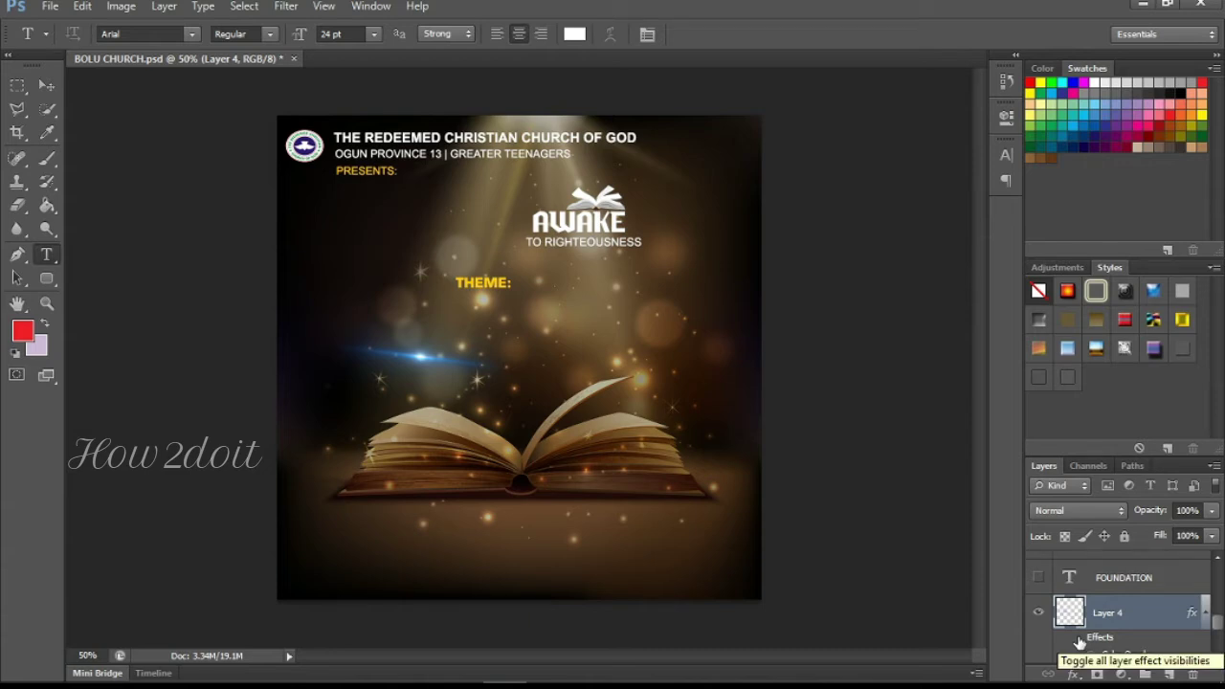
left_click(1077, 638)
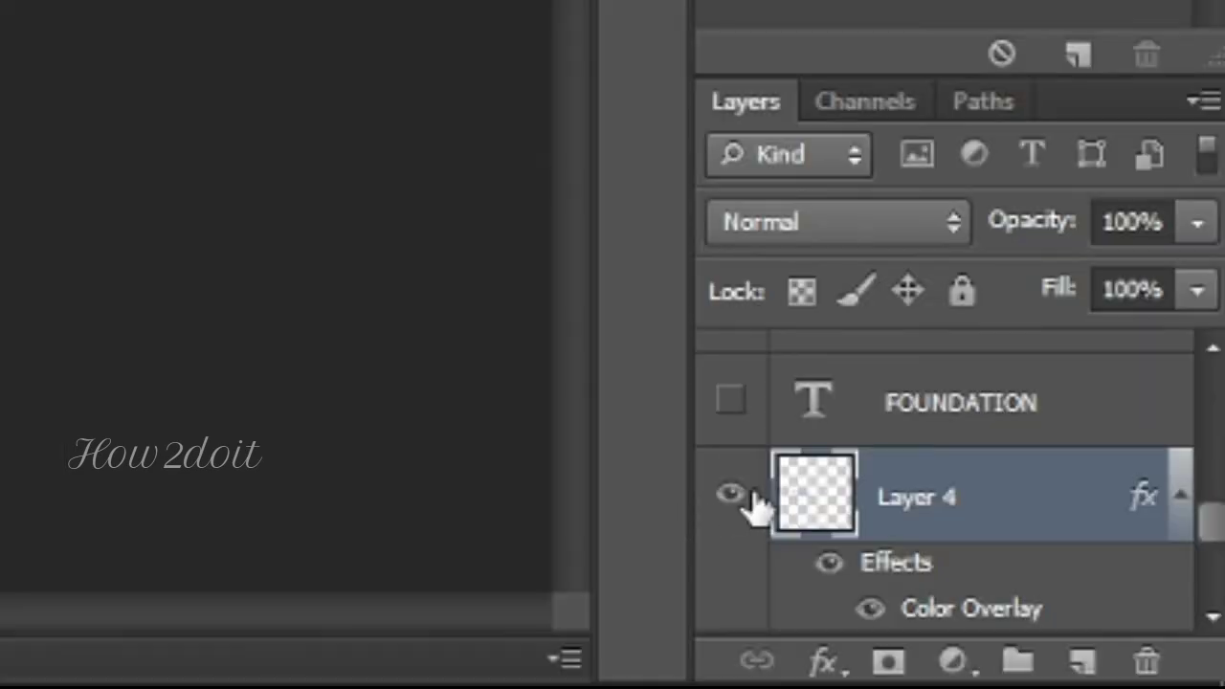
left_click(823, 661)
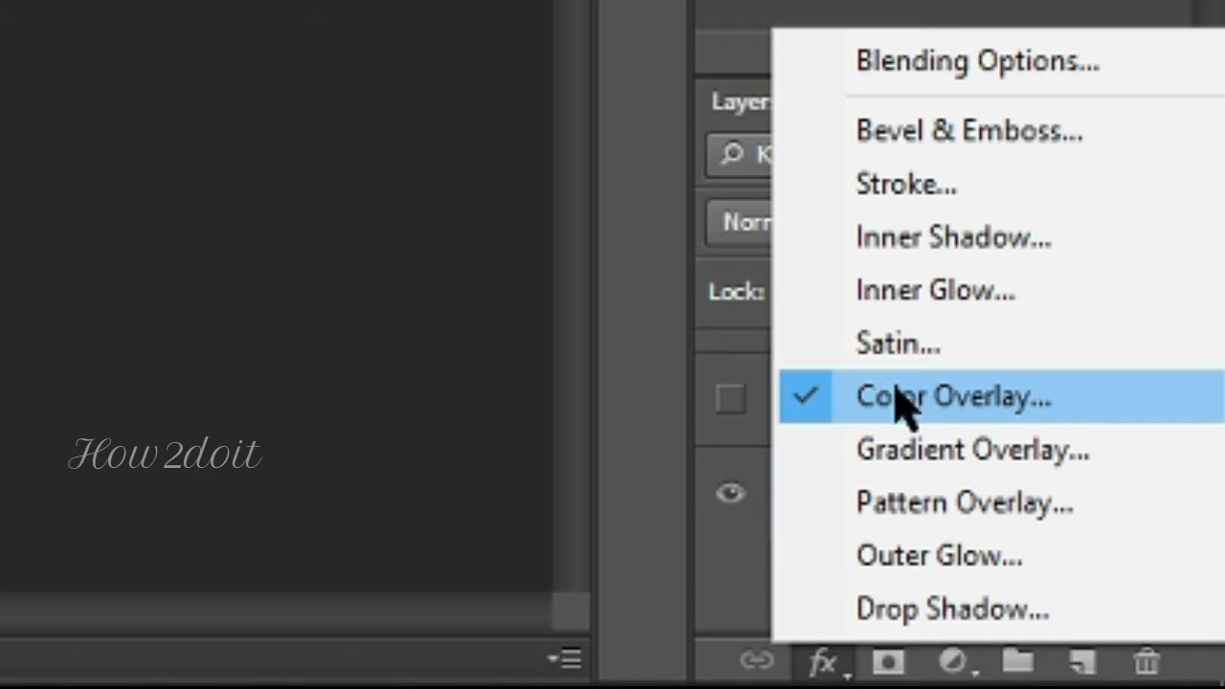
left_click(938, 407)
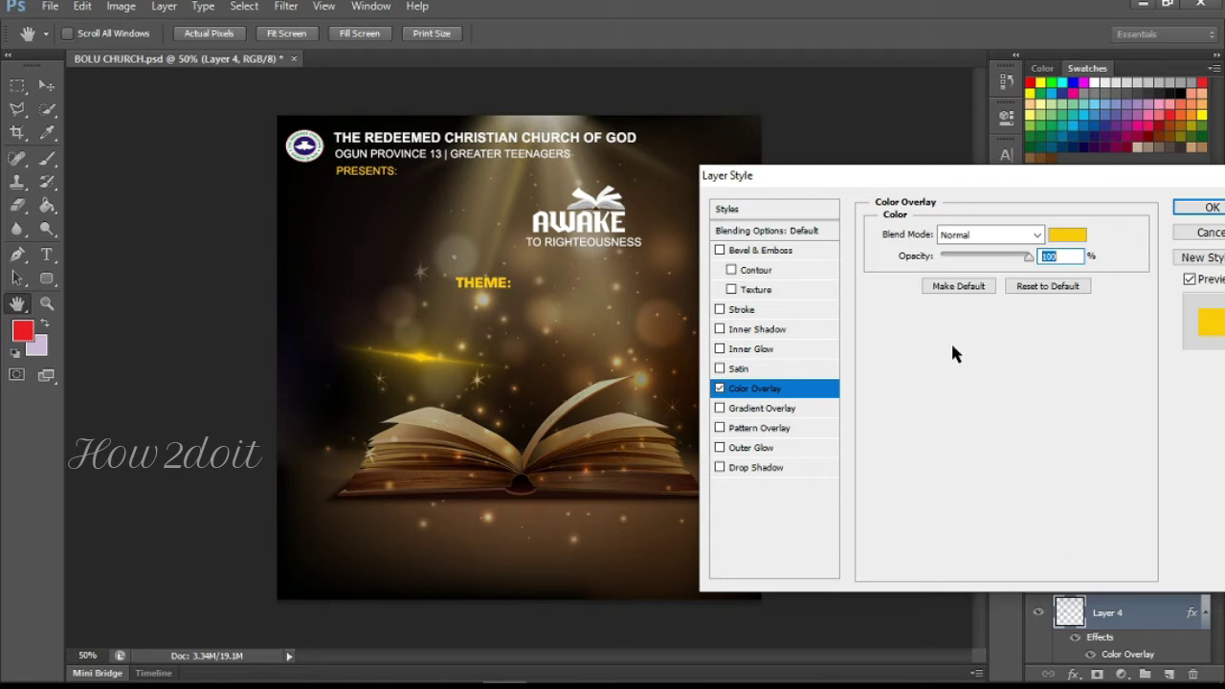
left_click(1060, 235)
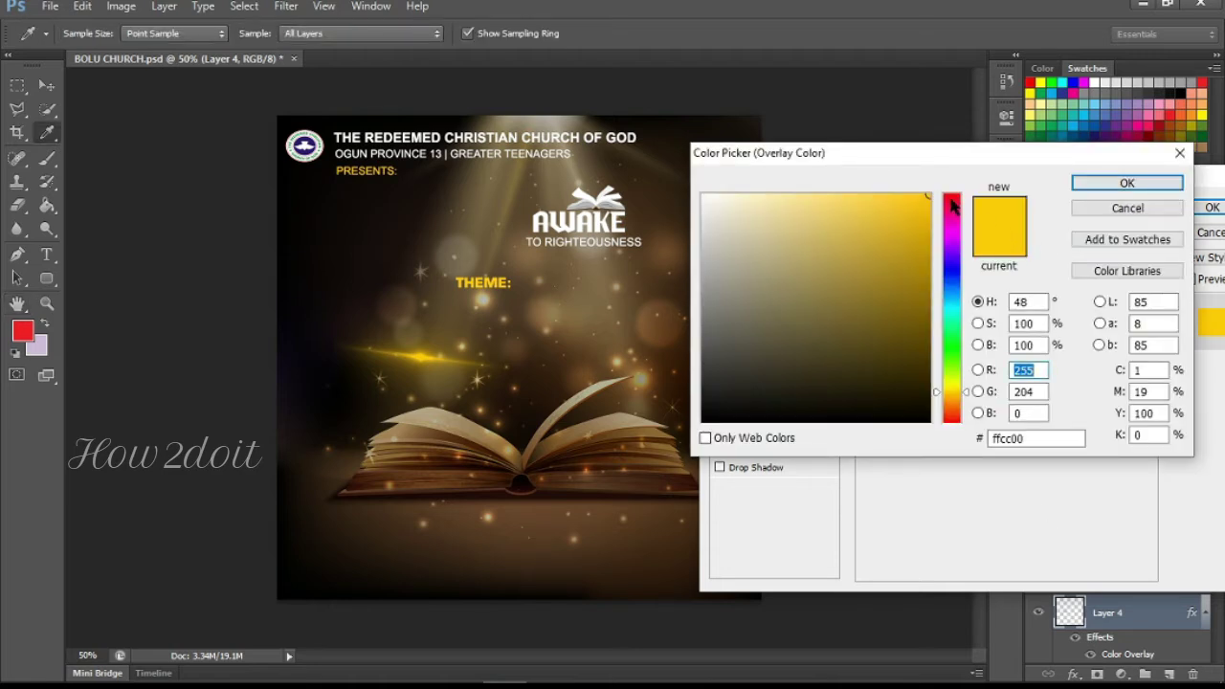
left_click_drag(952, 211, 940, 414)
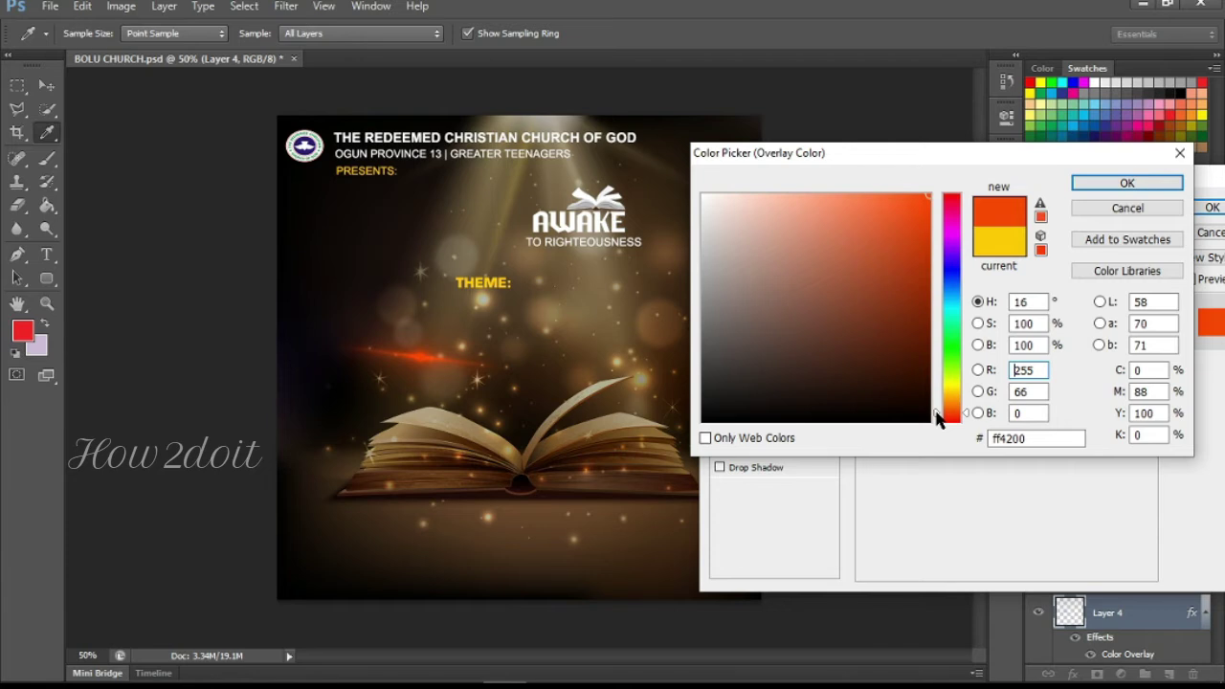
left_click(1147, 209)
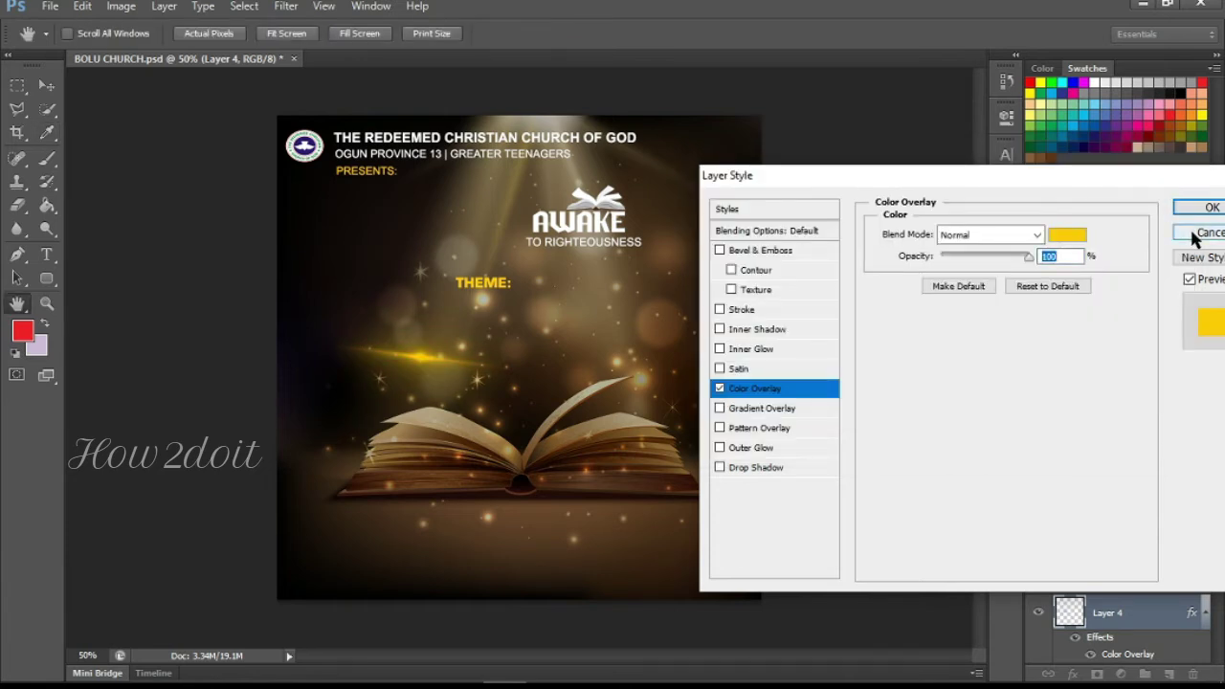
left_click(1197, 234)
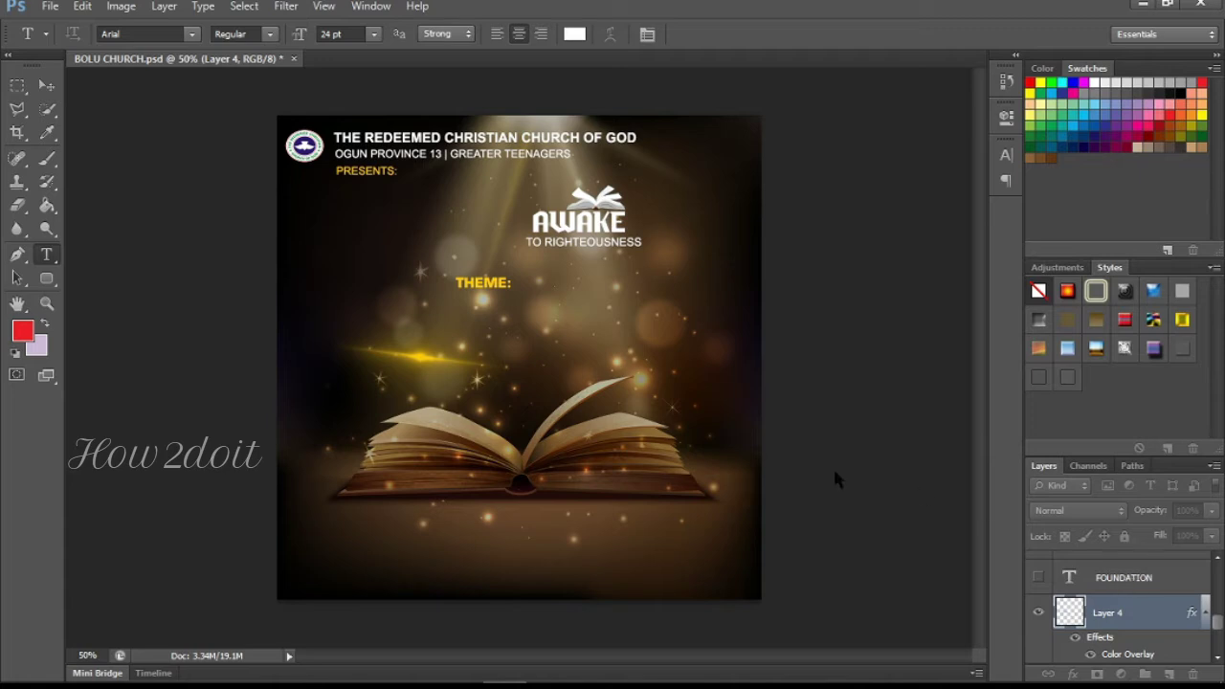
Step: Select the FOUNDATION text layer and make it visible
key("v")
left_click(1101, 582)
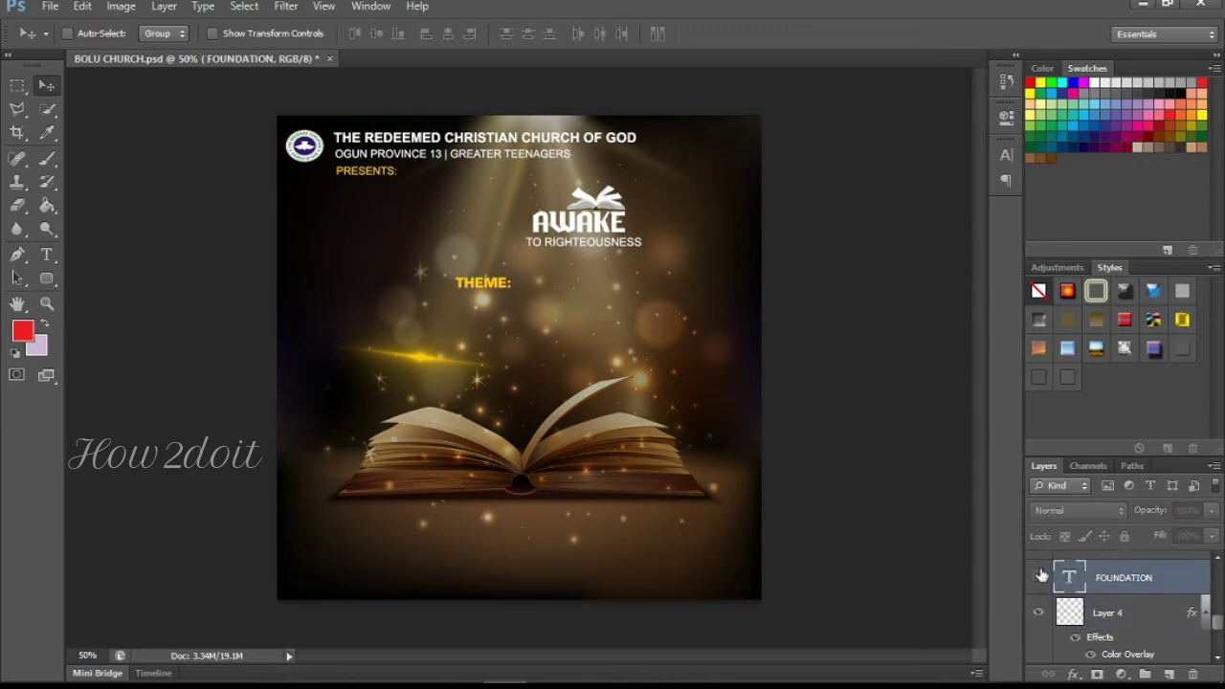
left_click(1039, 579)
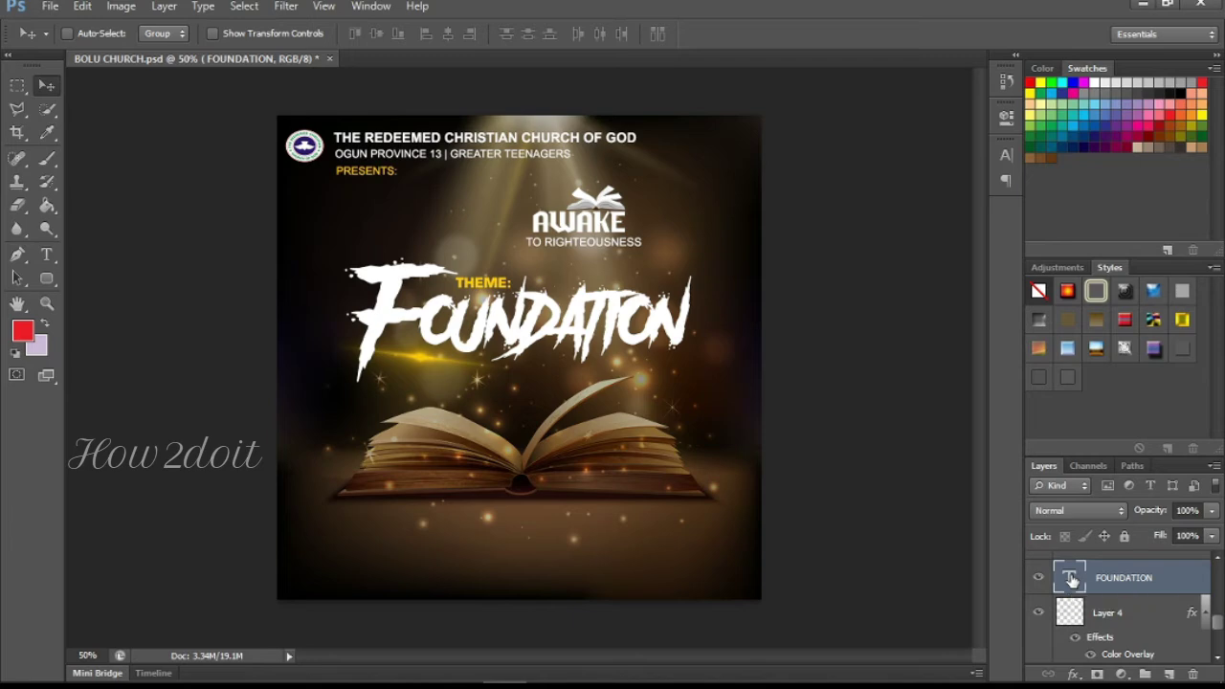
Step: Examine the font used for the FOUNDATION text without changing it
double_click(1071, 580)
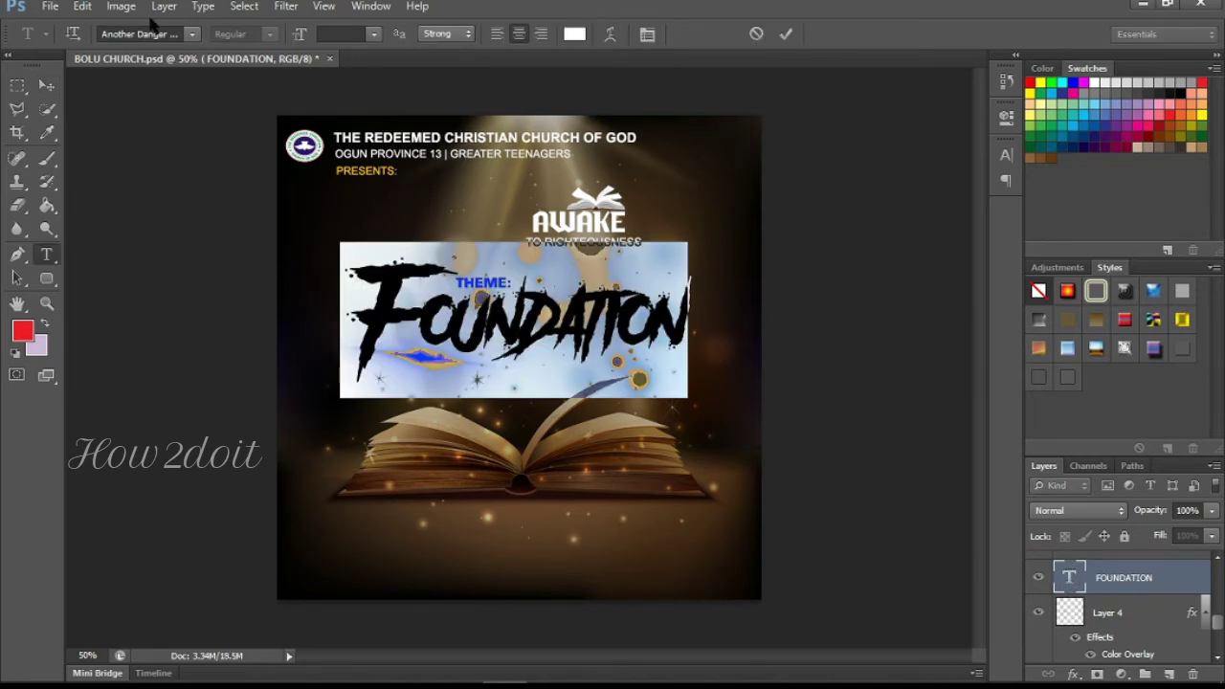
left_click(193, 35)
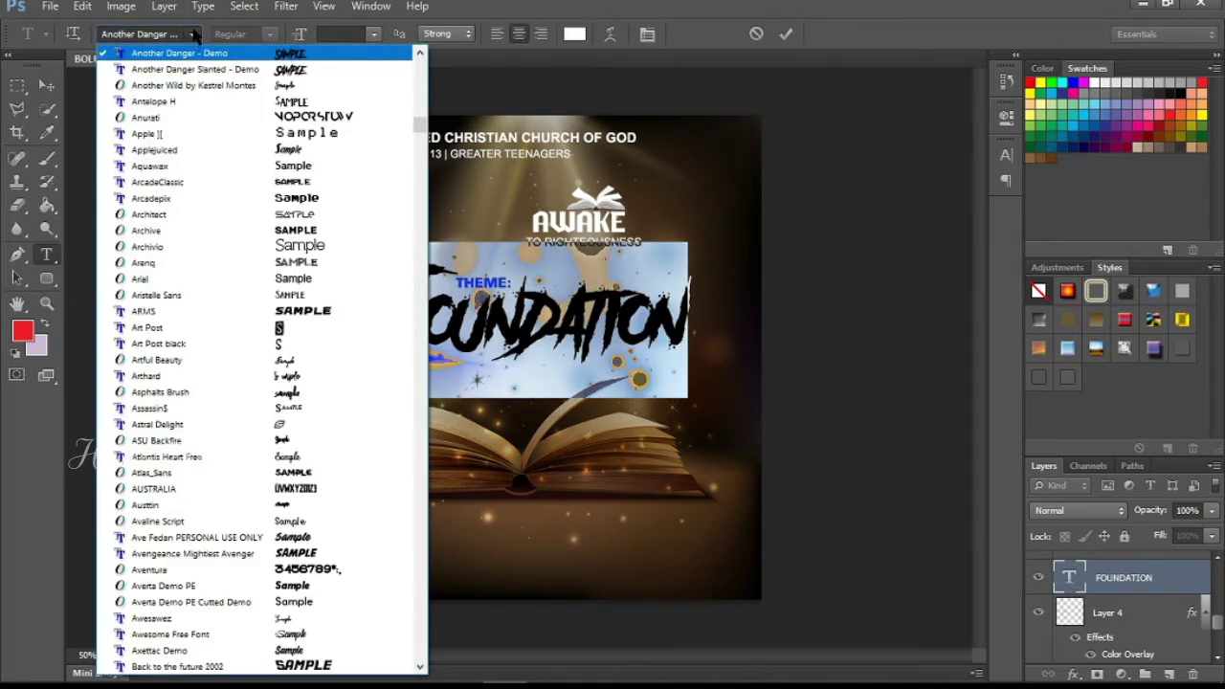
left_click(193, 35)
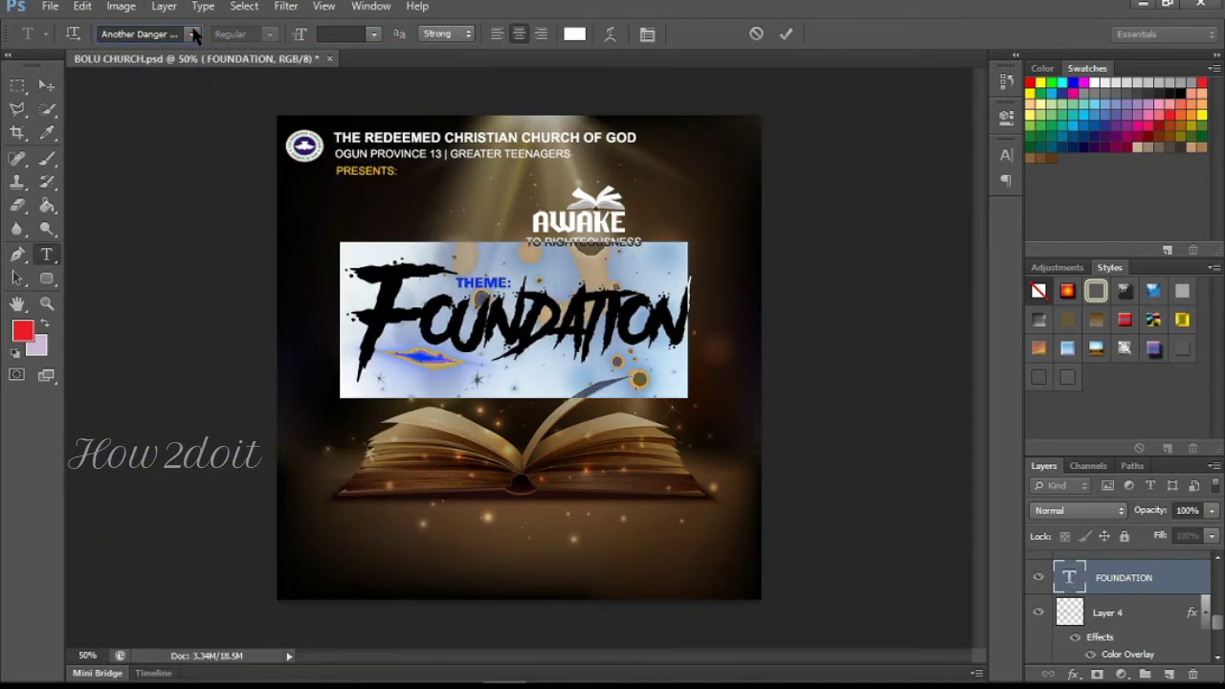
left_click(786, 38)
key("v")
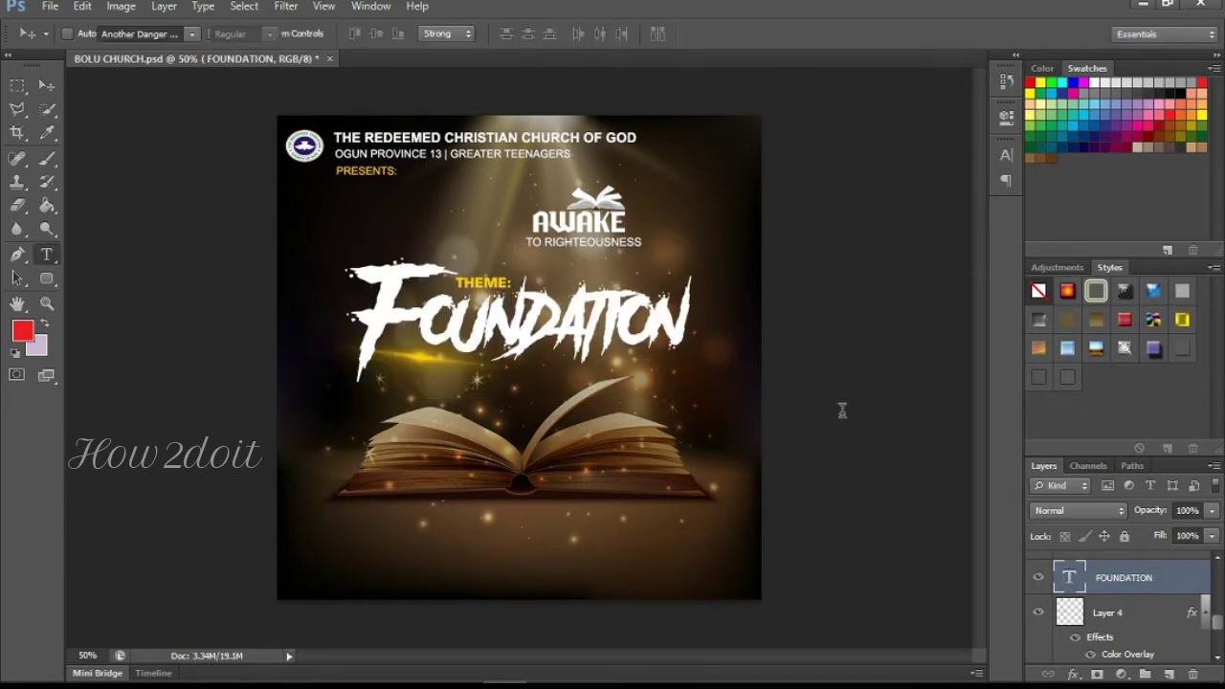
key("Return")
Step: Append the sample letters hfhf to the FOUNDATION text, and remove them again
left_click(642, 315)
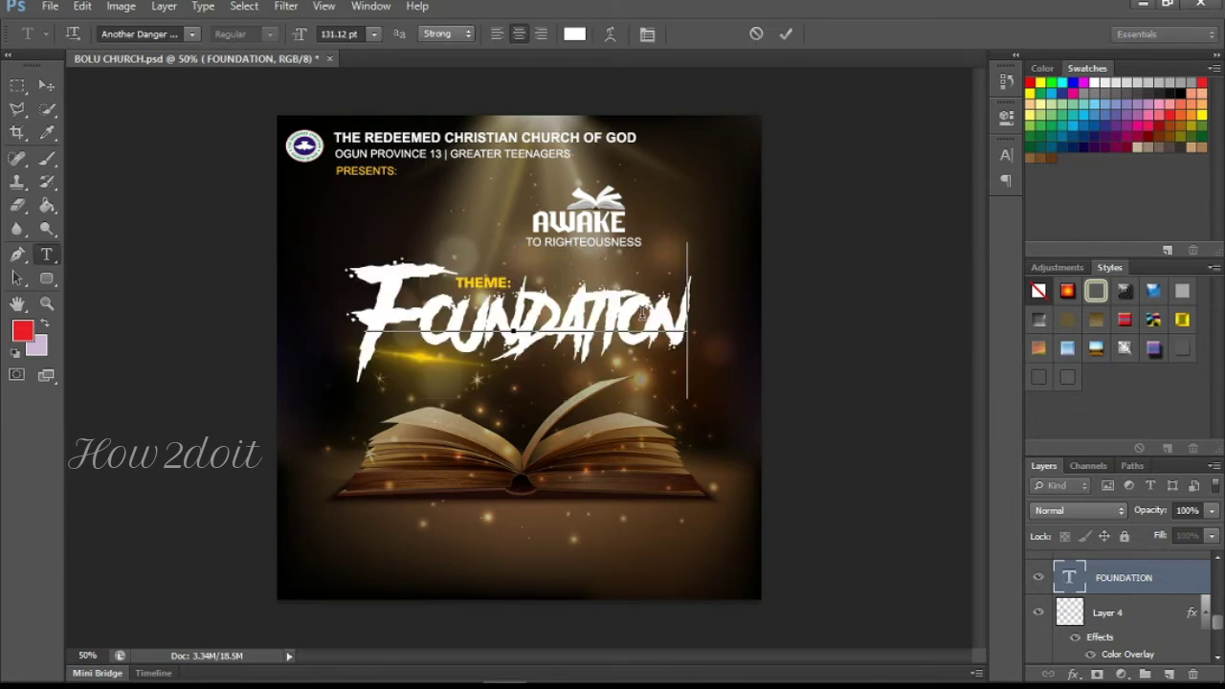
type("hfhf")
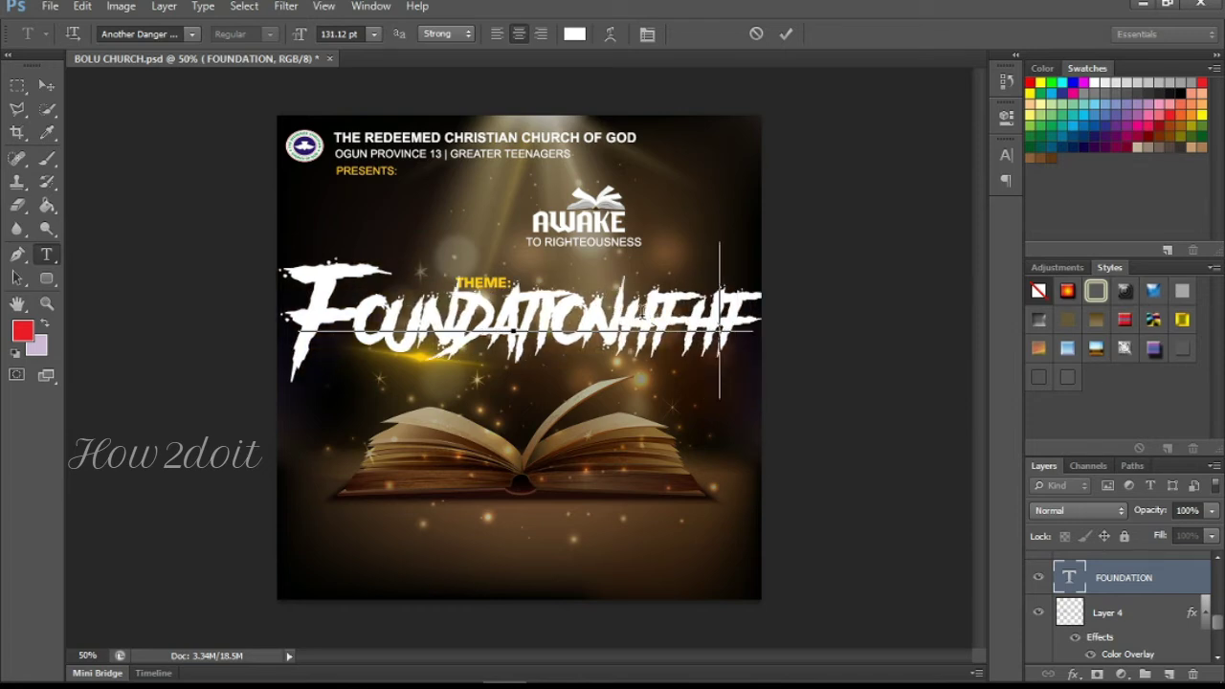
key("BackSpace")
key("BackSpace")
key("BackSpace")
key("BackSpace")
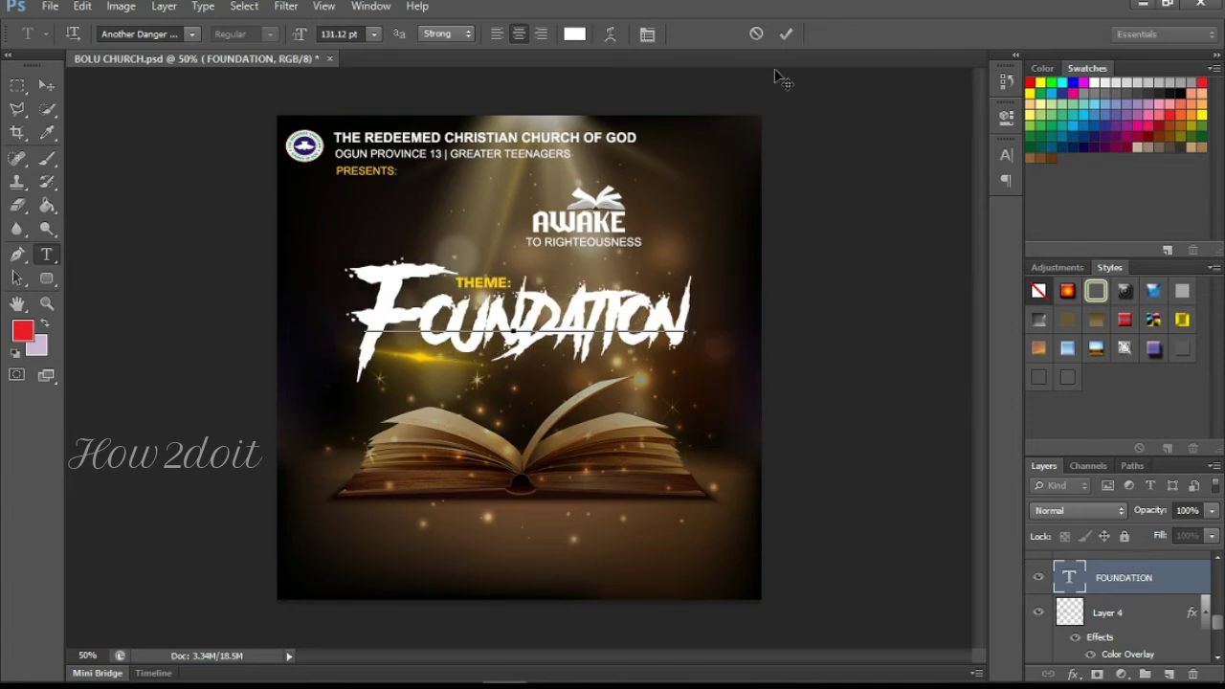
left_click(786, 34)
key("v")
Step: Make the PSALM 11:1-7 text layer visible and examine its font style options without changing them
key("alt+bracketright")
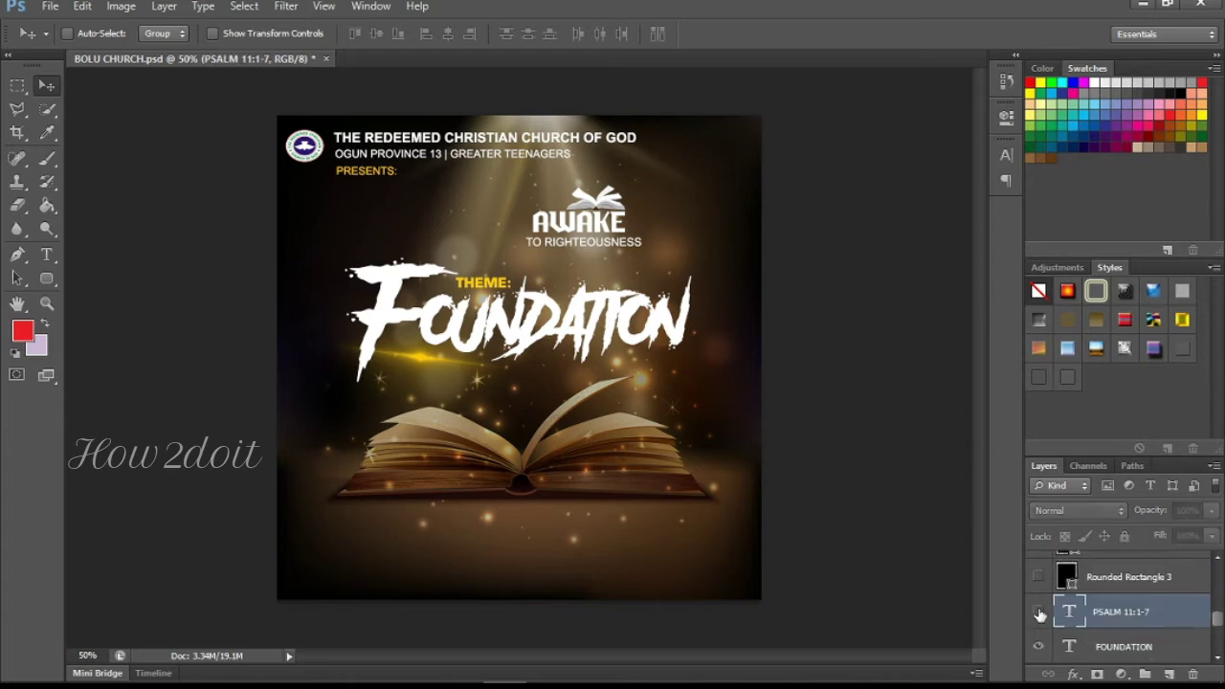
left_click(1039, 612)
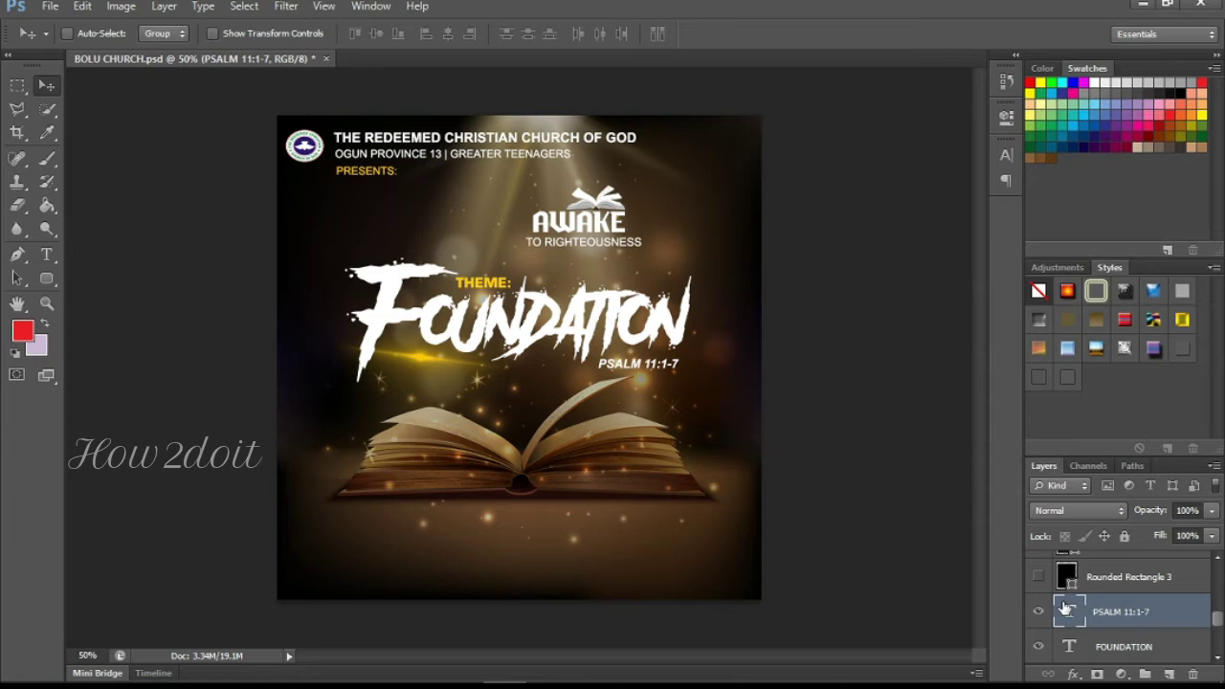
double_click(1066, 608)
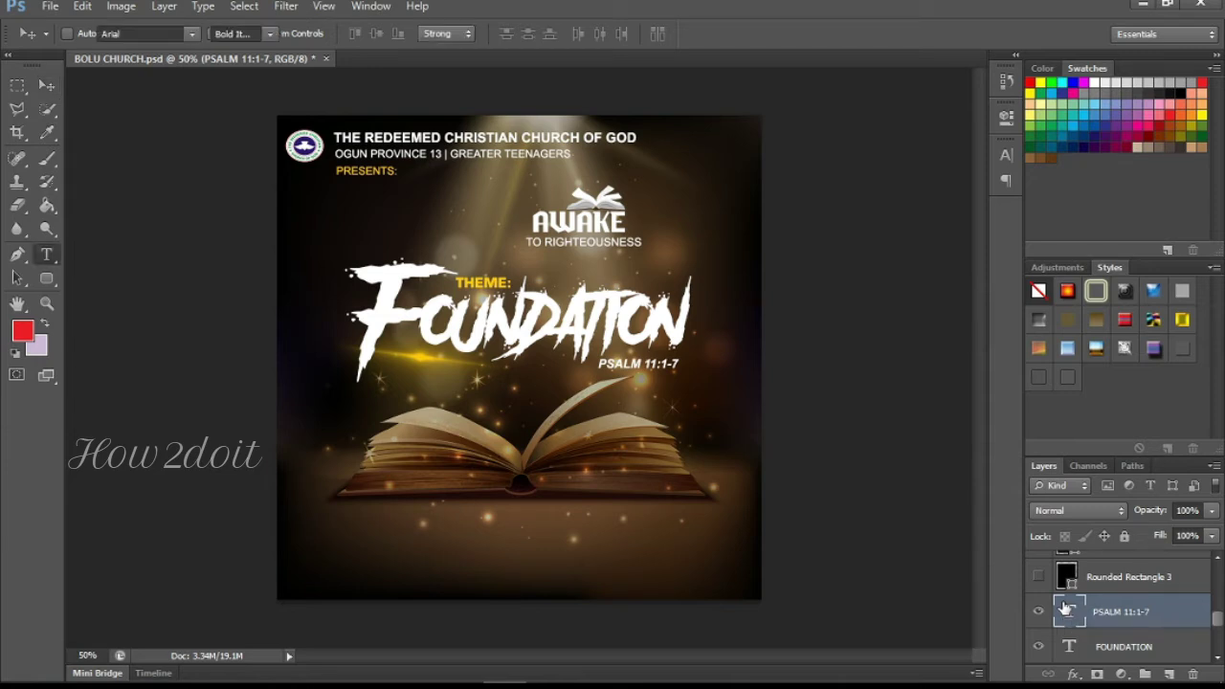
left_click(271, 33)
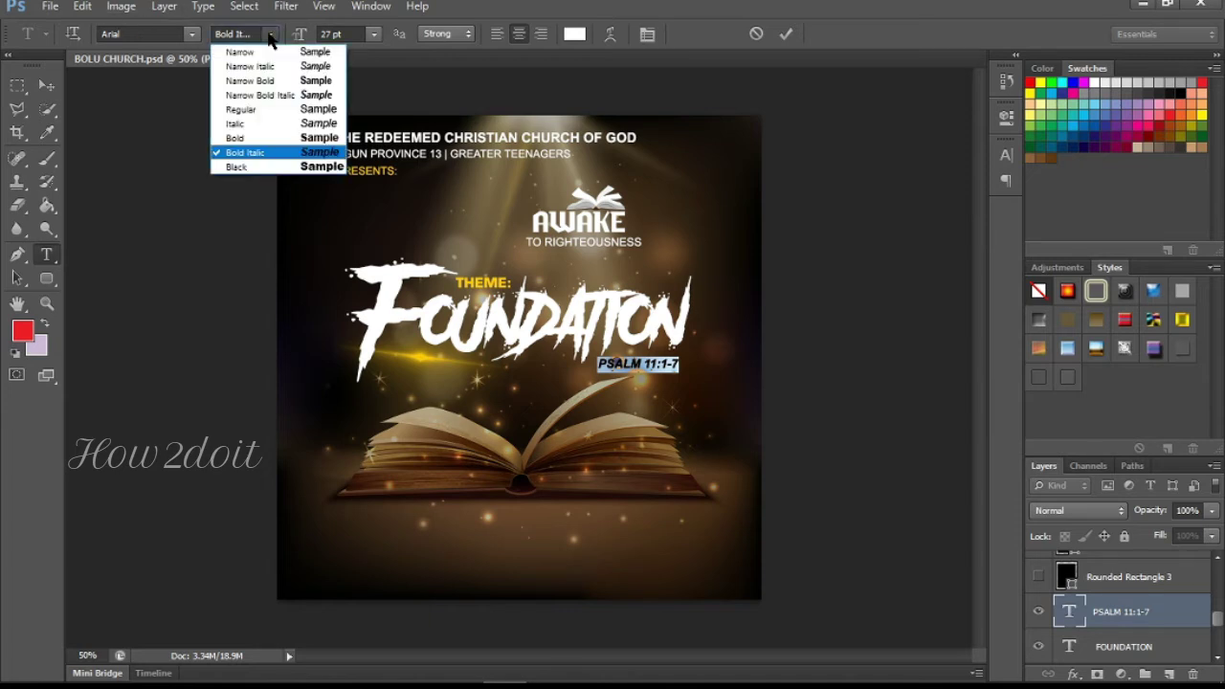
left_click(273, 36)
key("ctrl+Return")
key("v")
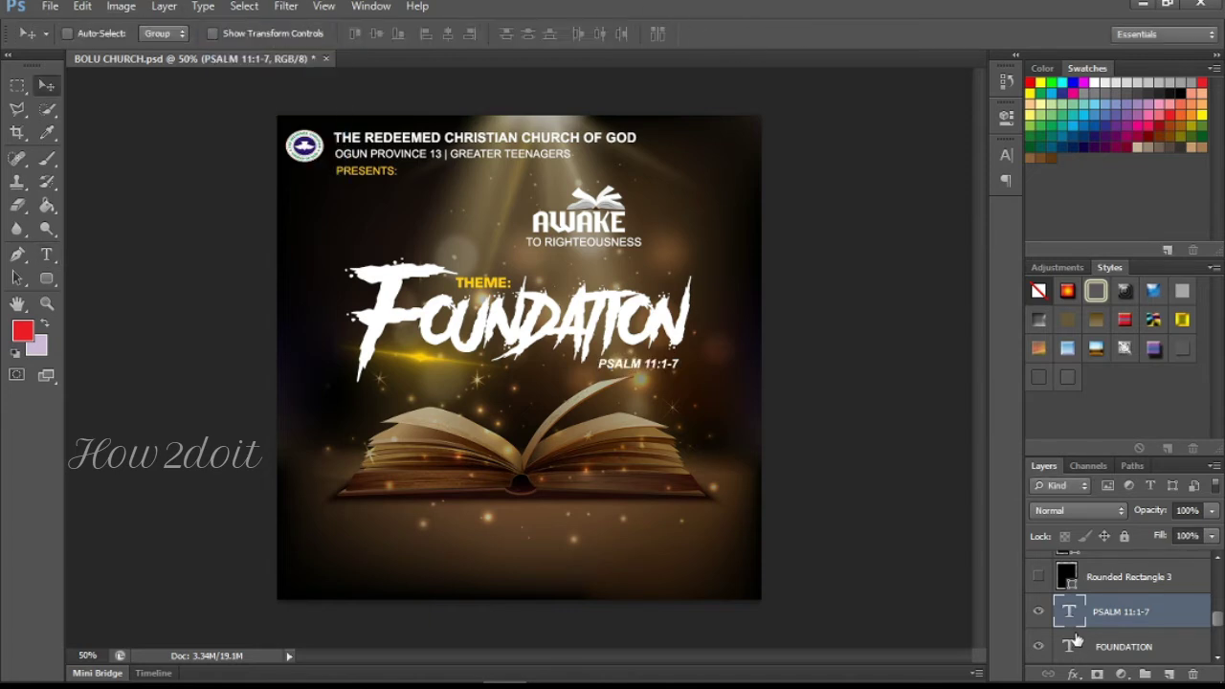
Step: Make the Rounded Rectangle 3 layer visible and activate the Rounded Rectangle tool
left_click(1049, 581)
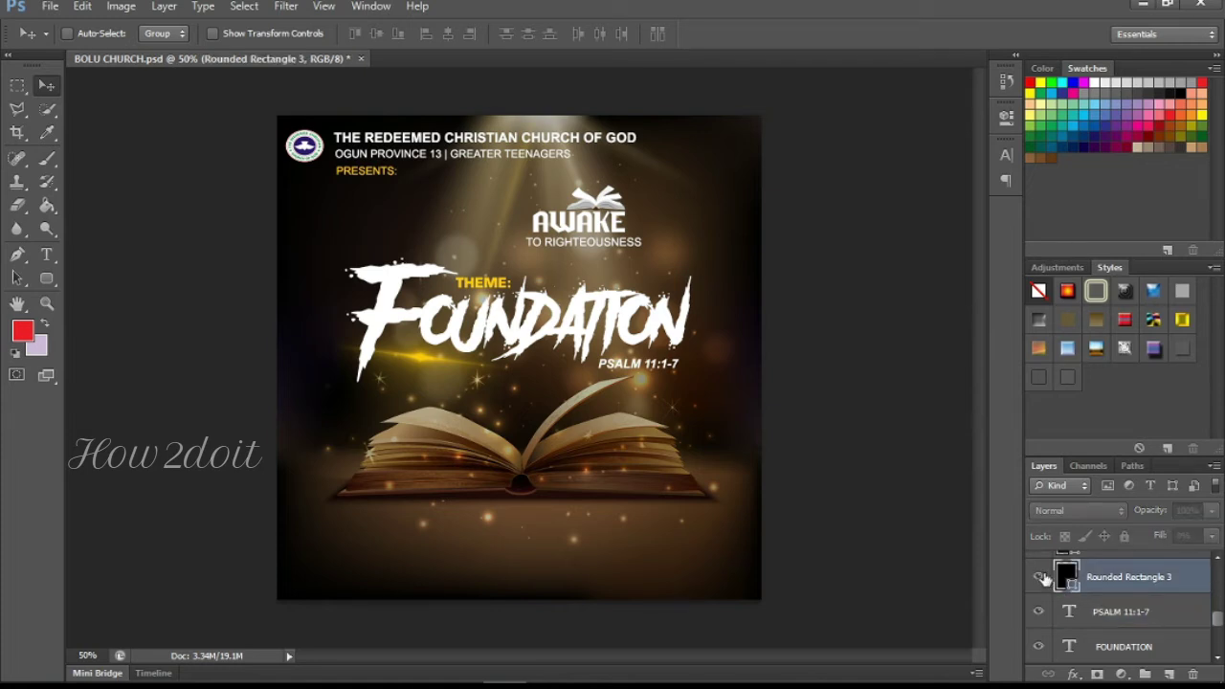
left_click(1040, 578)
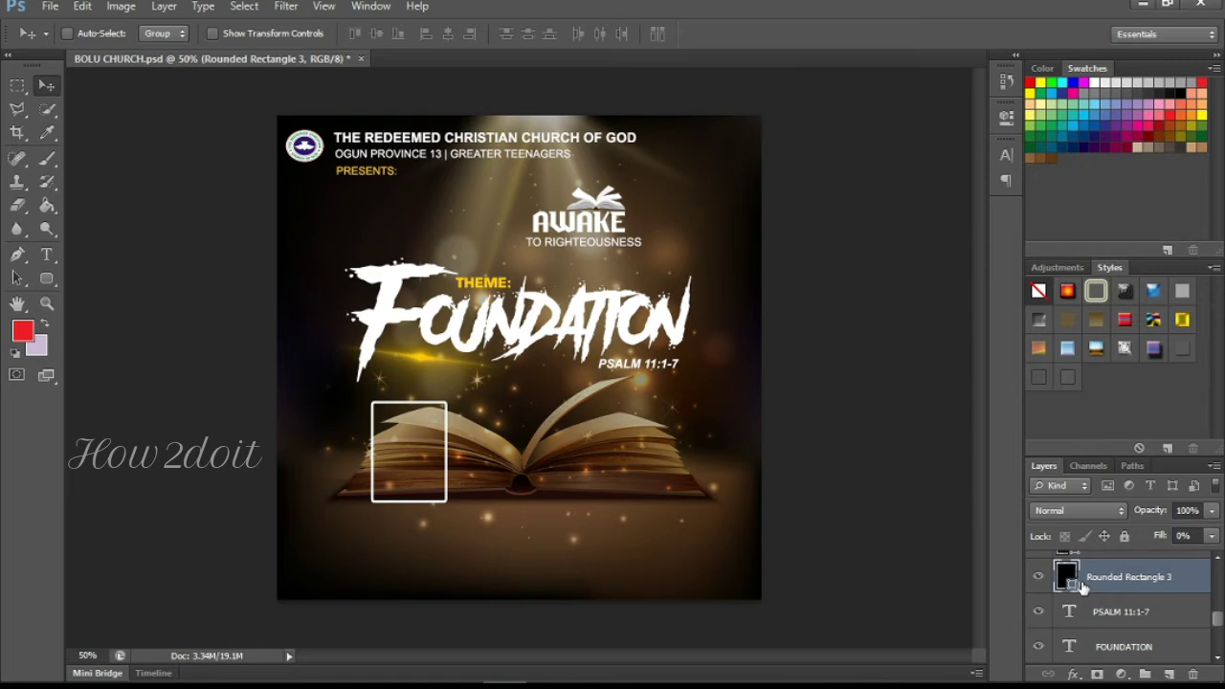
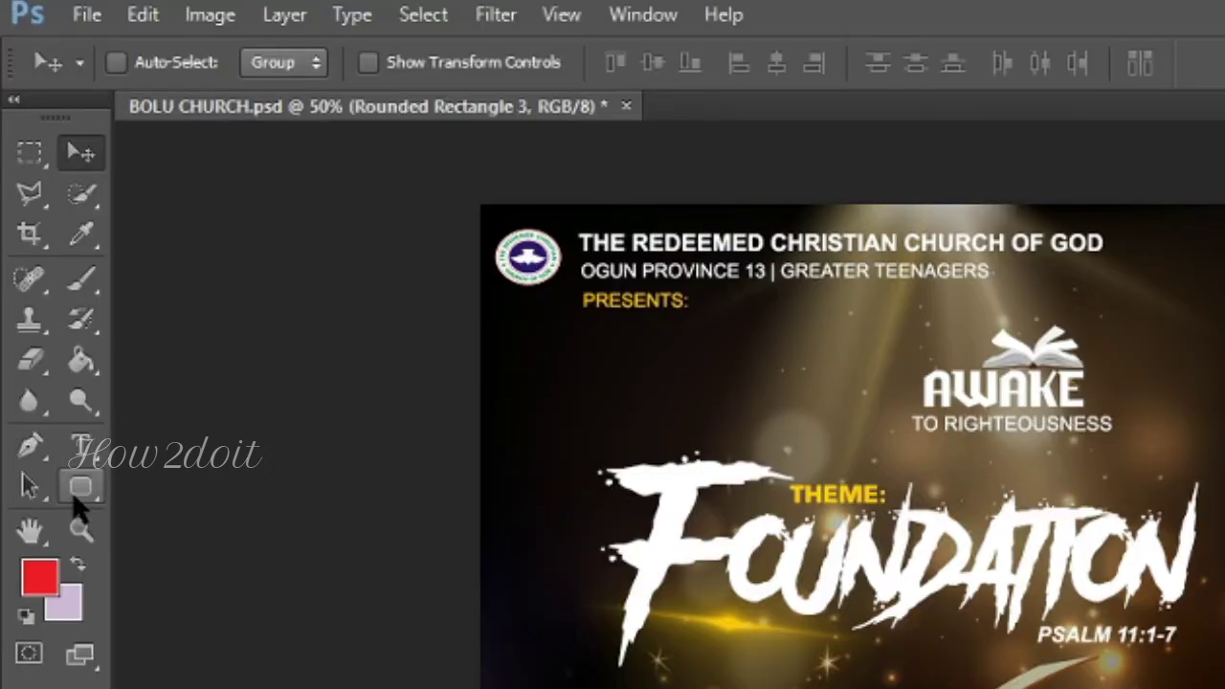
left_click(81, 488)
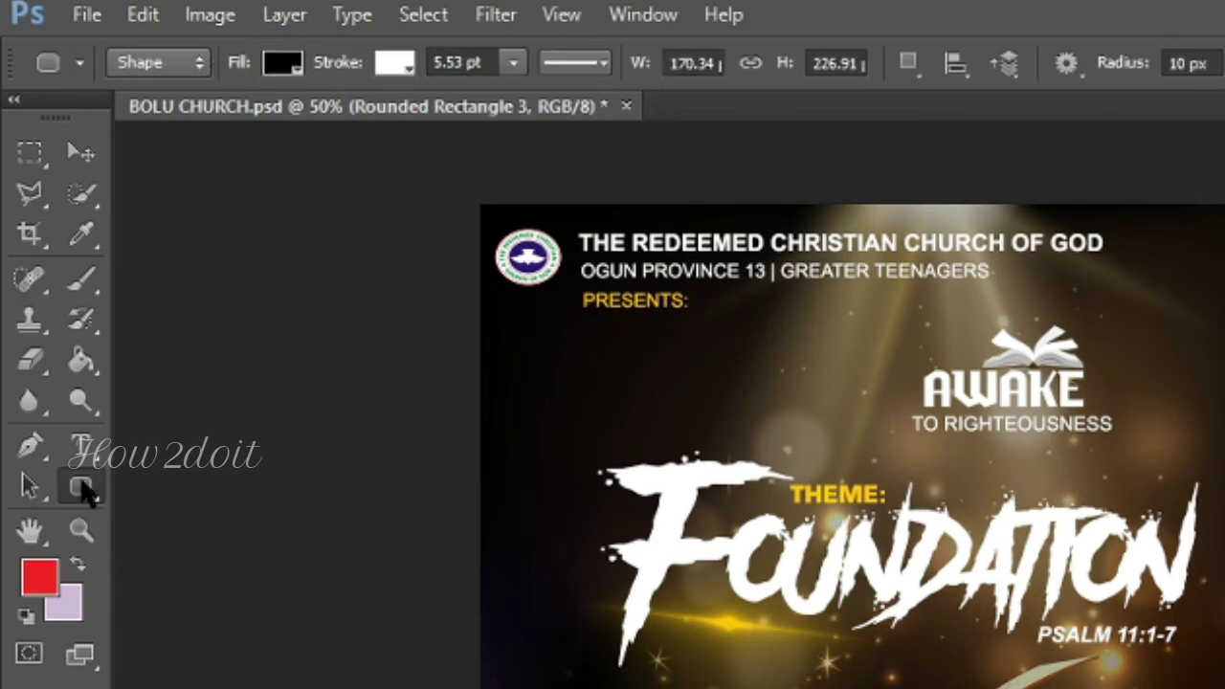
Step: Look through the preset shapes of the Custom Shape tool and return to the Rounded Rectangle tool
right_click(81, 484)
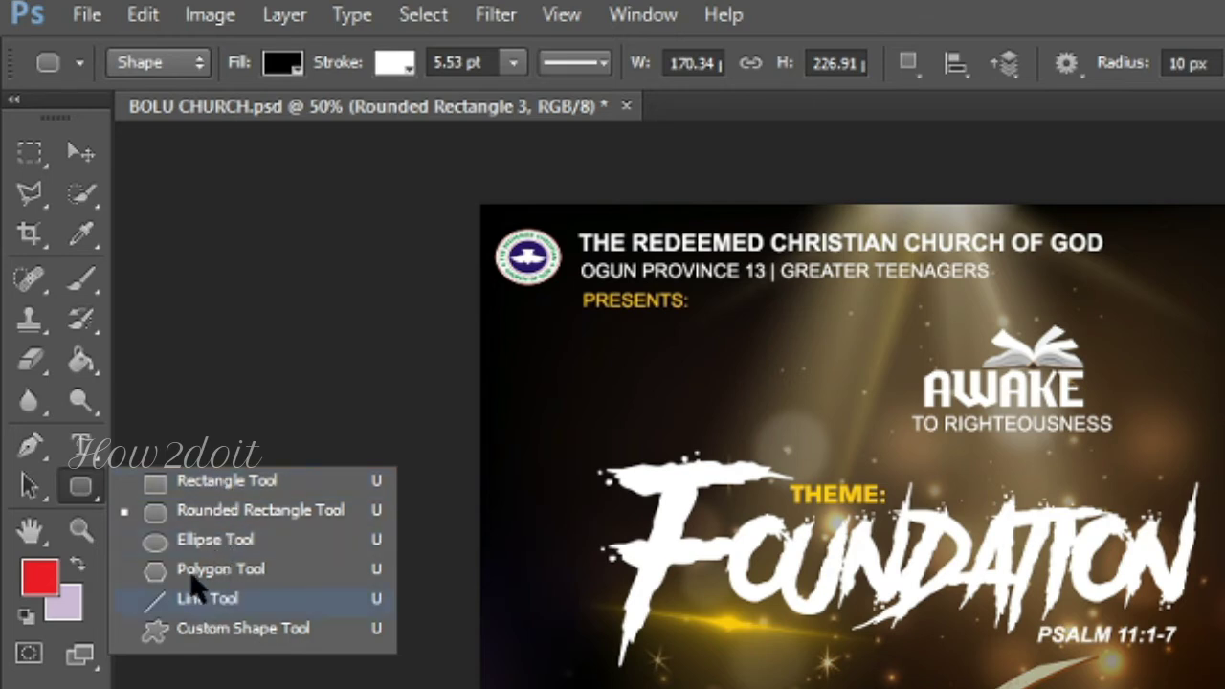
left_click(234, 632)
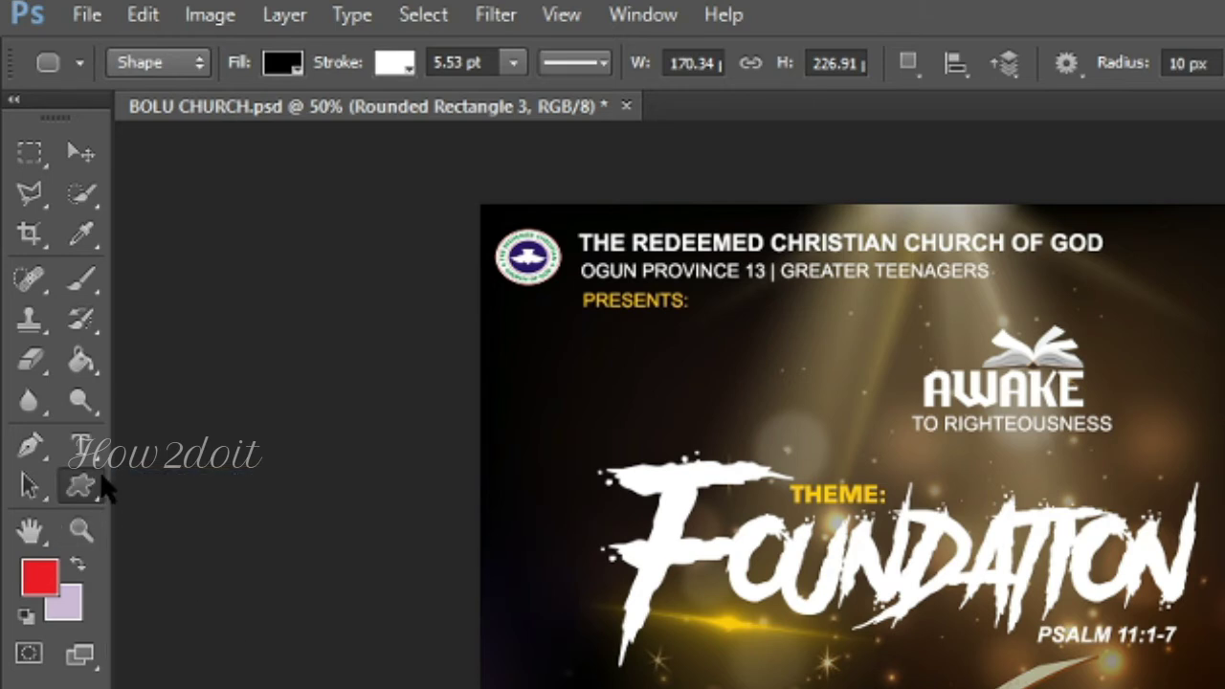
left_click(1195, 67)
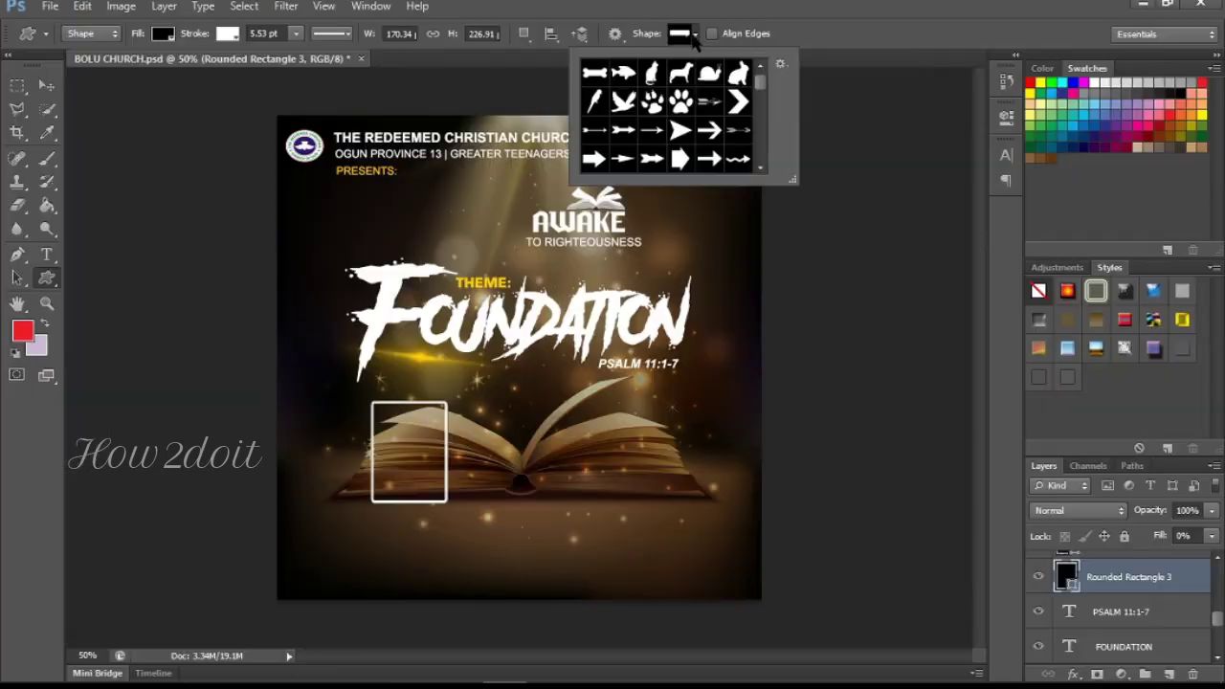
mouse_move(761, 83)
left_mouse_down()
mouse_move(759, 166)
mouse_move(759, 76)
left_mouse_up()
left_click(695, 34)
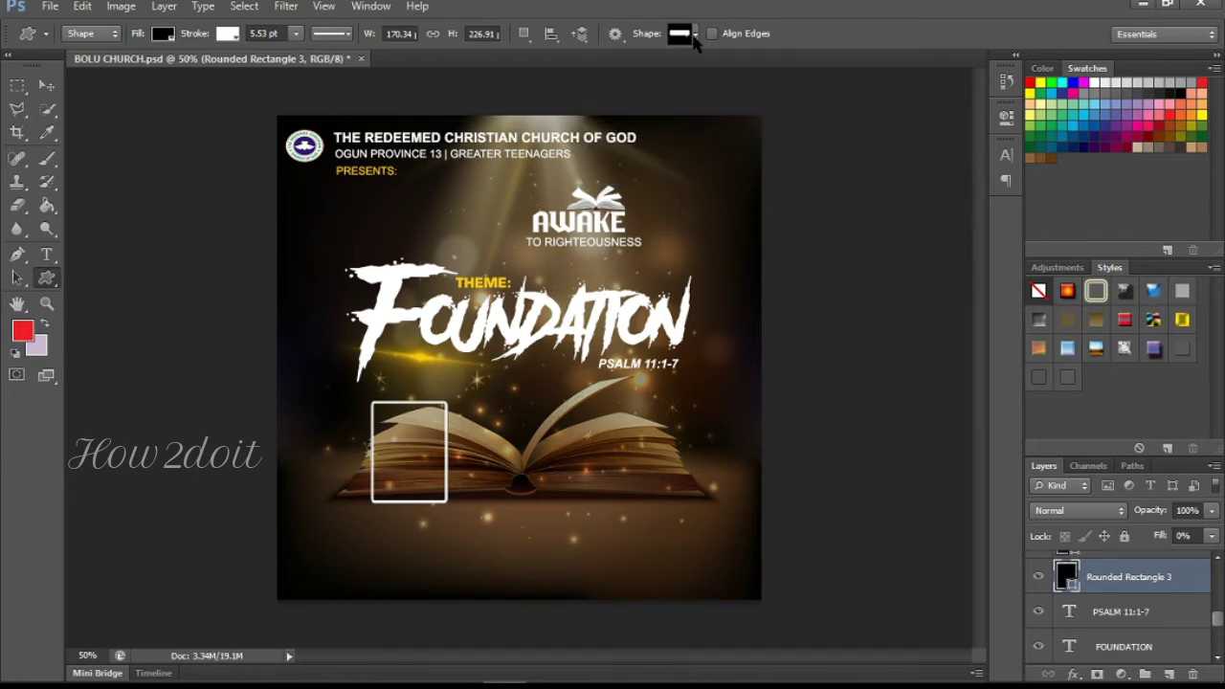
right_click(48, 280)
left_click(105, 291)
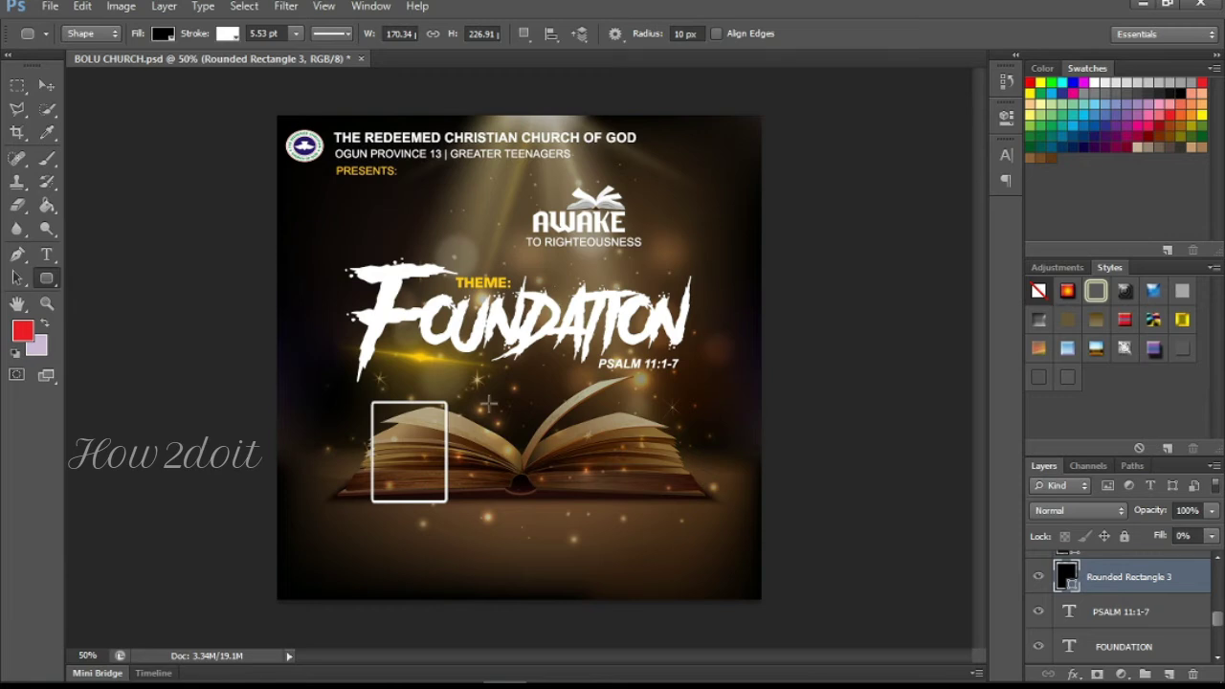
Step: Draw a rounded rectangle about 240 by 422 px over the book, trying no fill colour before restoring its black fill
left_click_drag(486, 403, 590, 569)
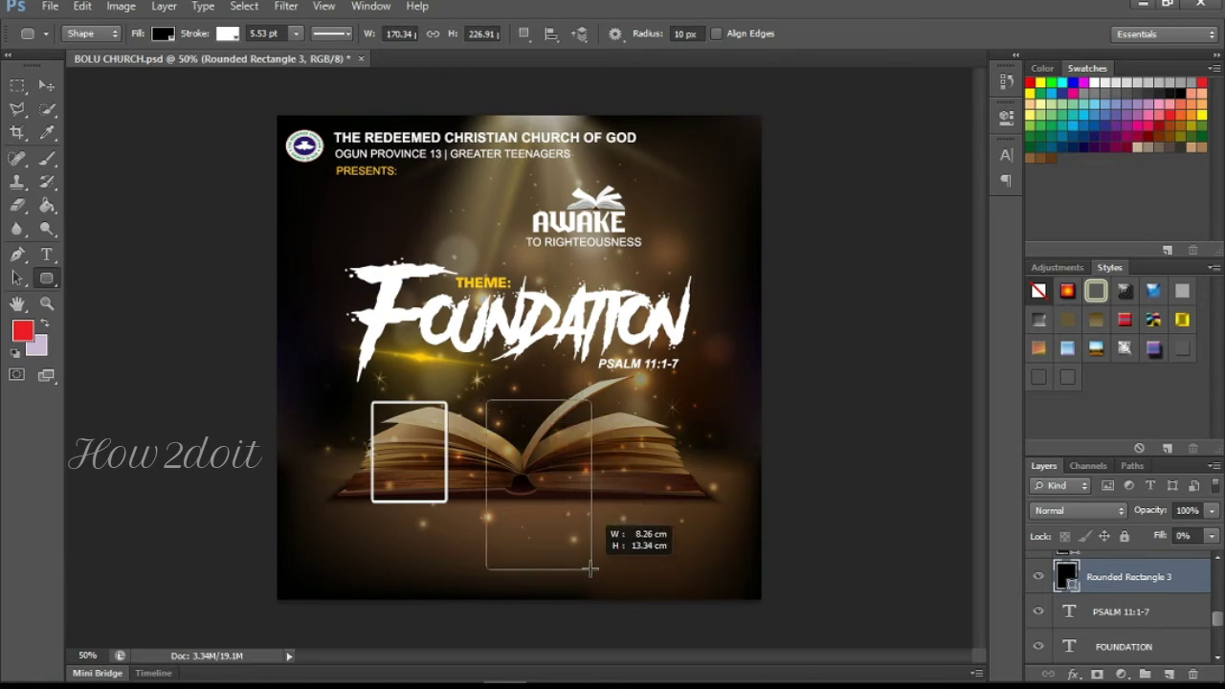
mouse_move(591, 569)
left_mouse_down()
mouse_move(605, 564)
mouse_move(593, 590)
left_mouse_up()
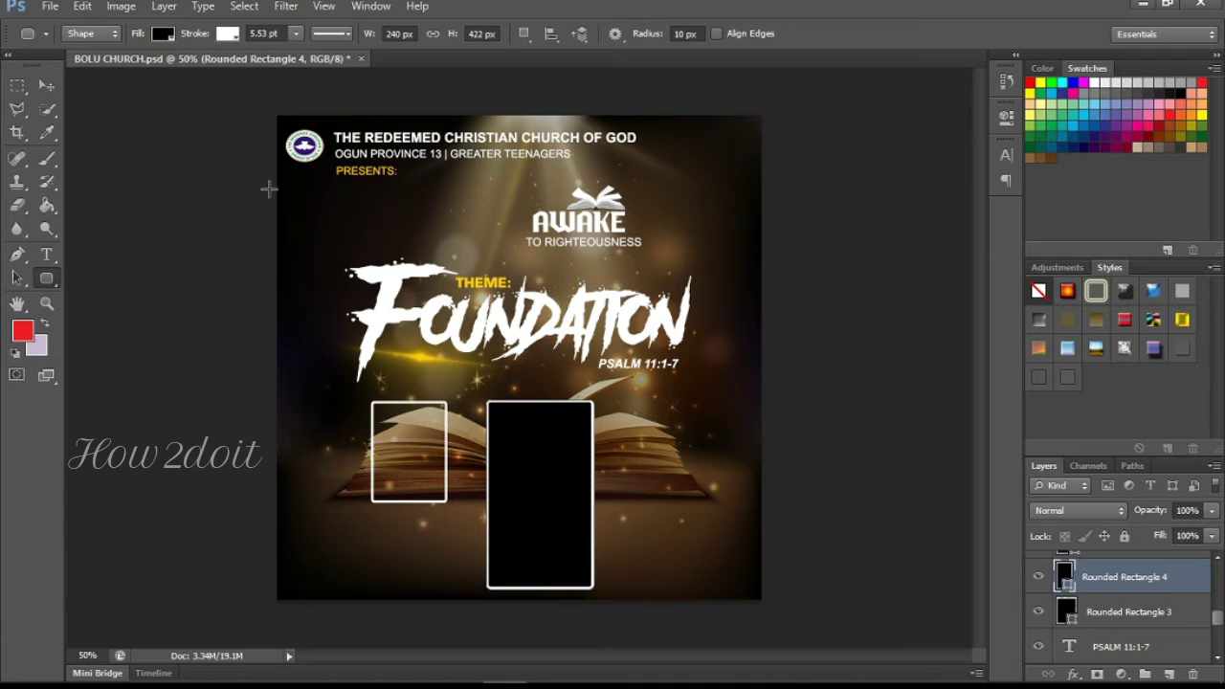
left_click(161, 36)
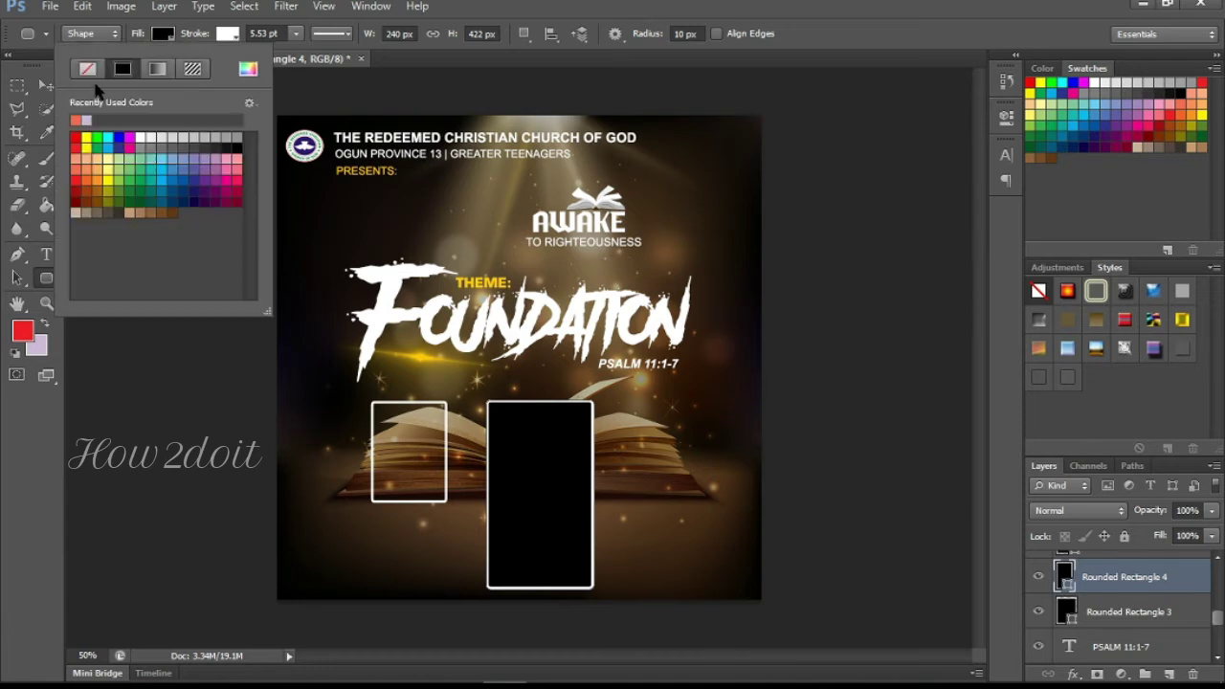
left_click(87, 70)
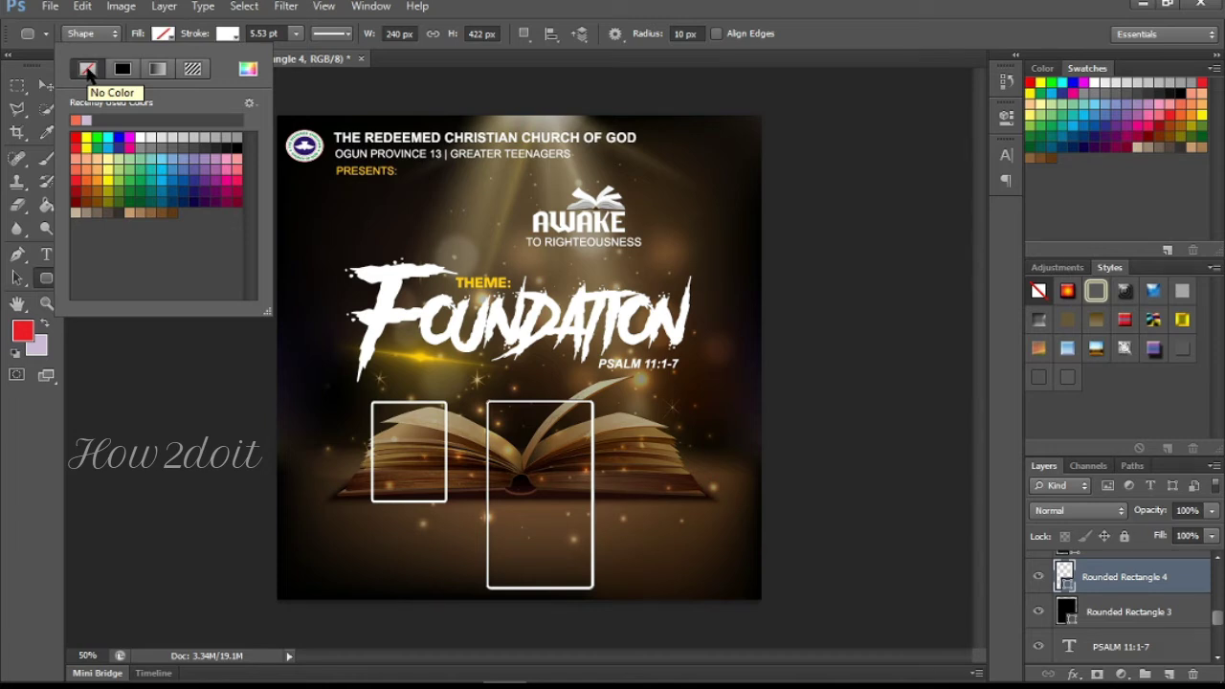
left_click(122, 69)
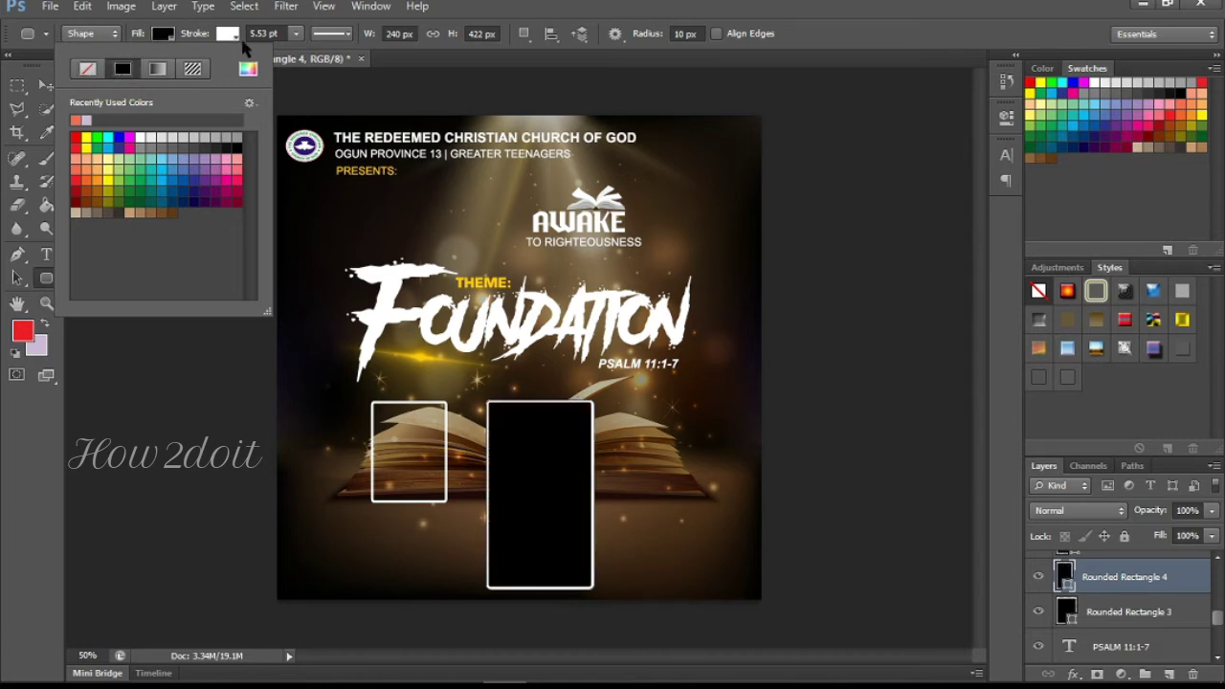
left_click(688, 4)
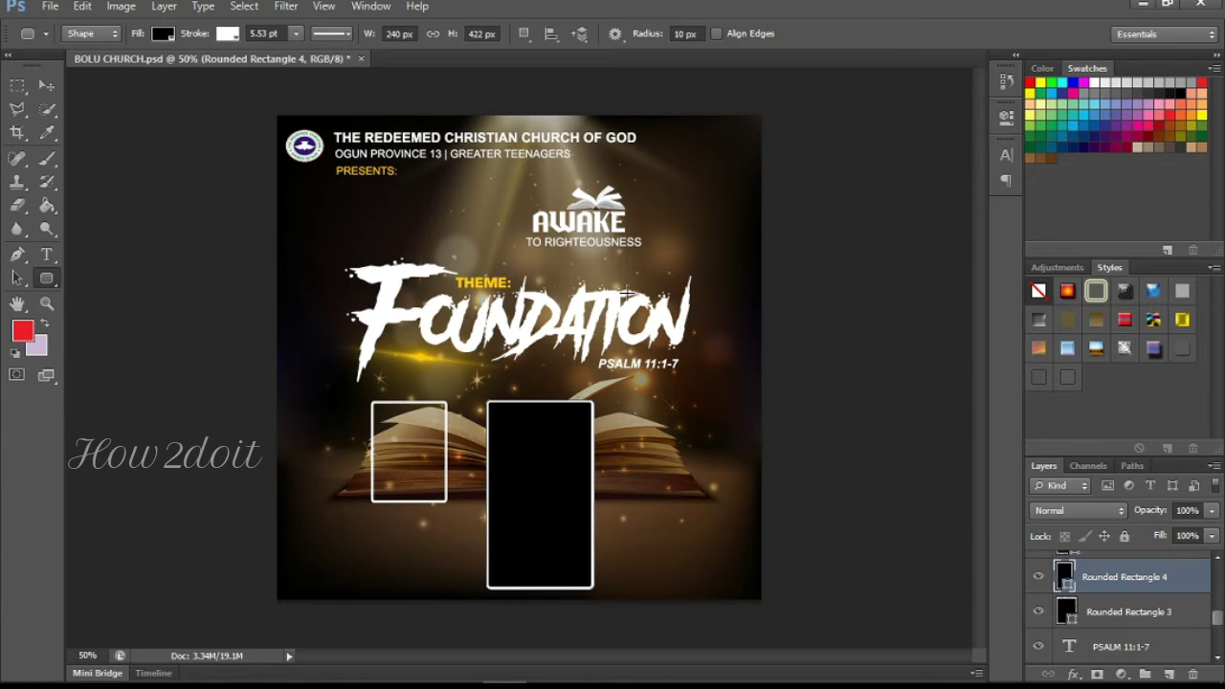
Step: Reduce the layer Fill of the newly drawn rounded rectangle to 0% so only its white stroke shows
left_click(1211, 536)
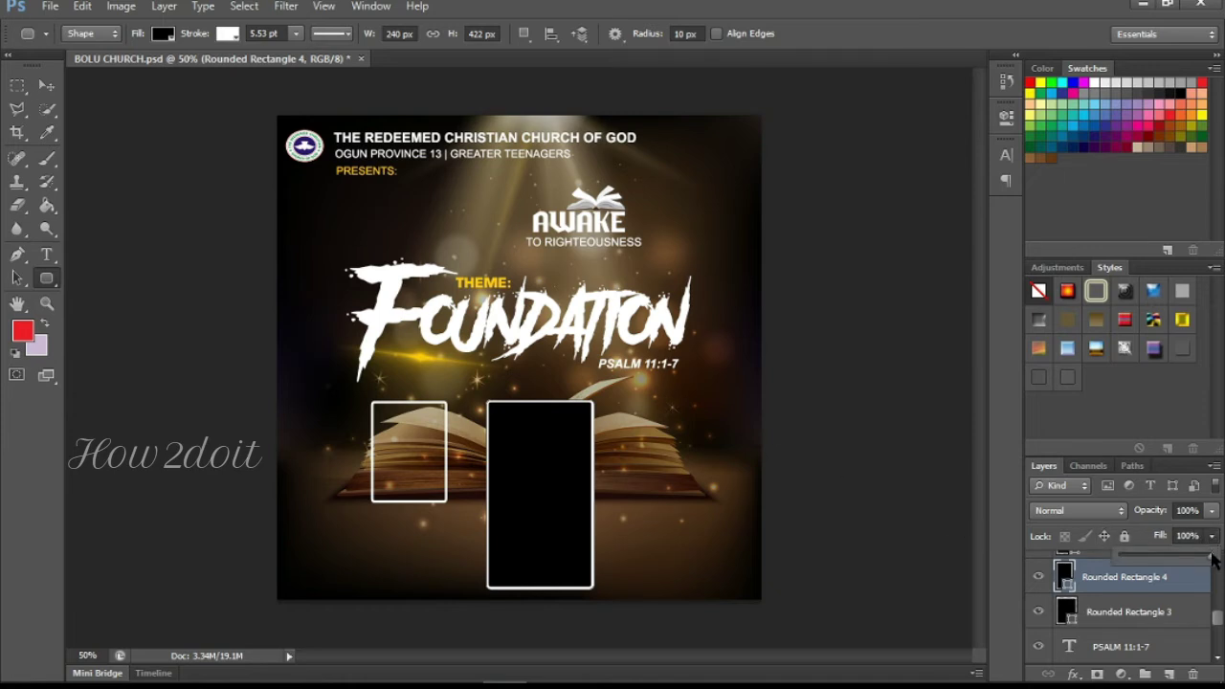
left_click_drag(1213, 559, 1043, 557)
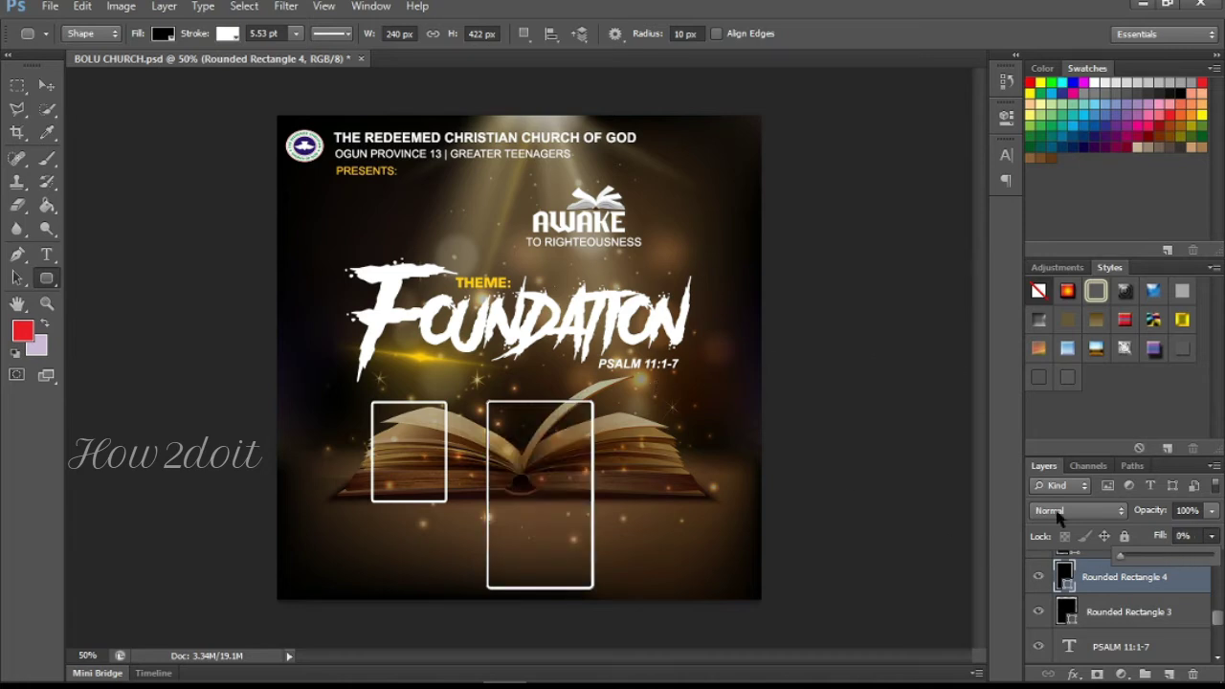
left_click(1209, 540)
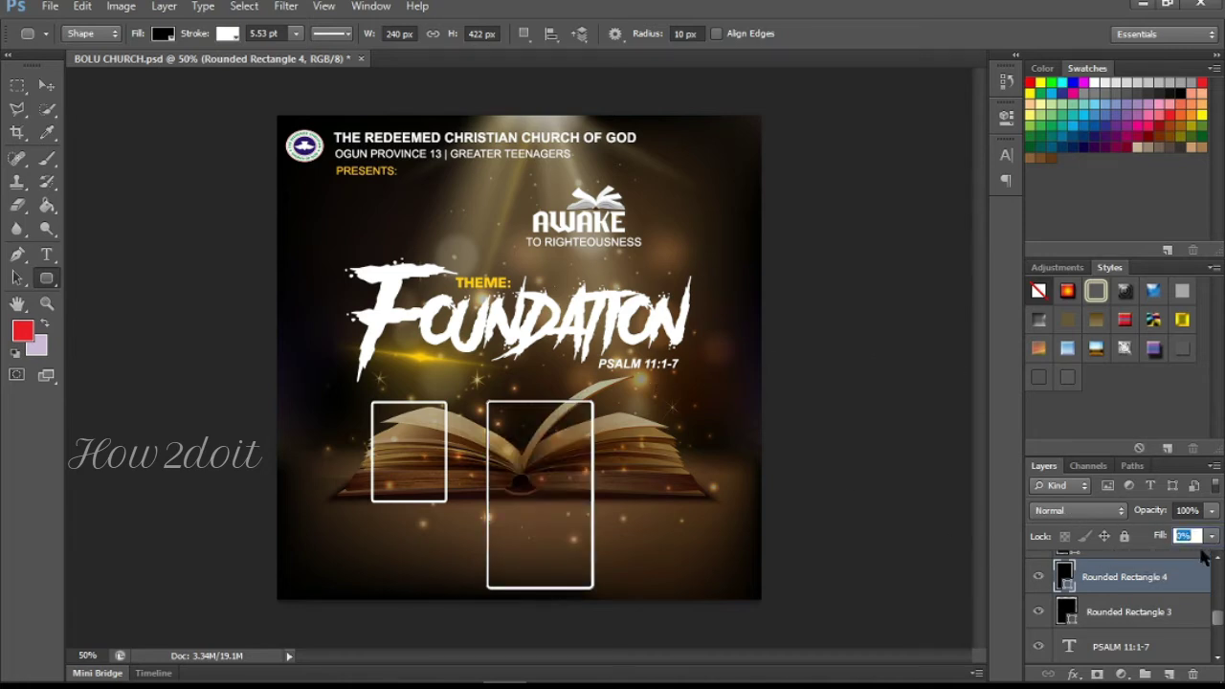
left_click(1209, 540)
Step: Undo the Fill change and the drawing of the new rounded rectangle
left_click(1113, 586)
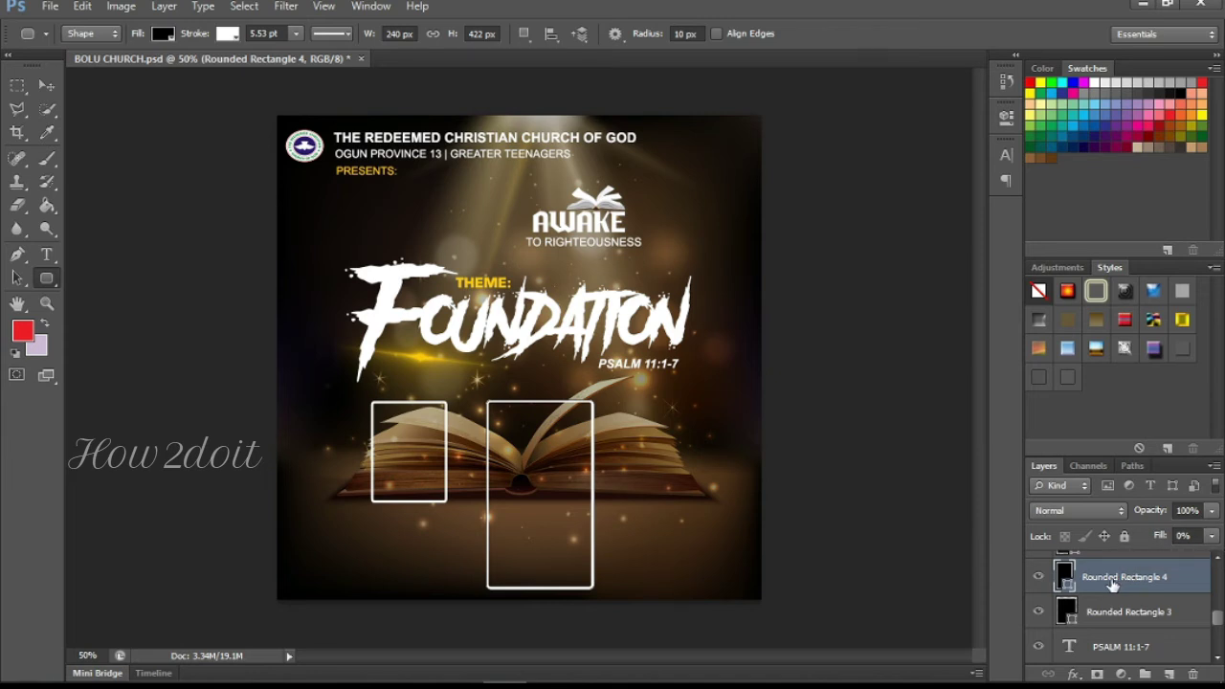
key("ctrl+alt+z")
key("ctrl+alt+z")
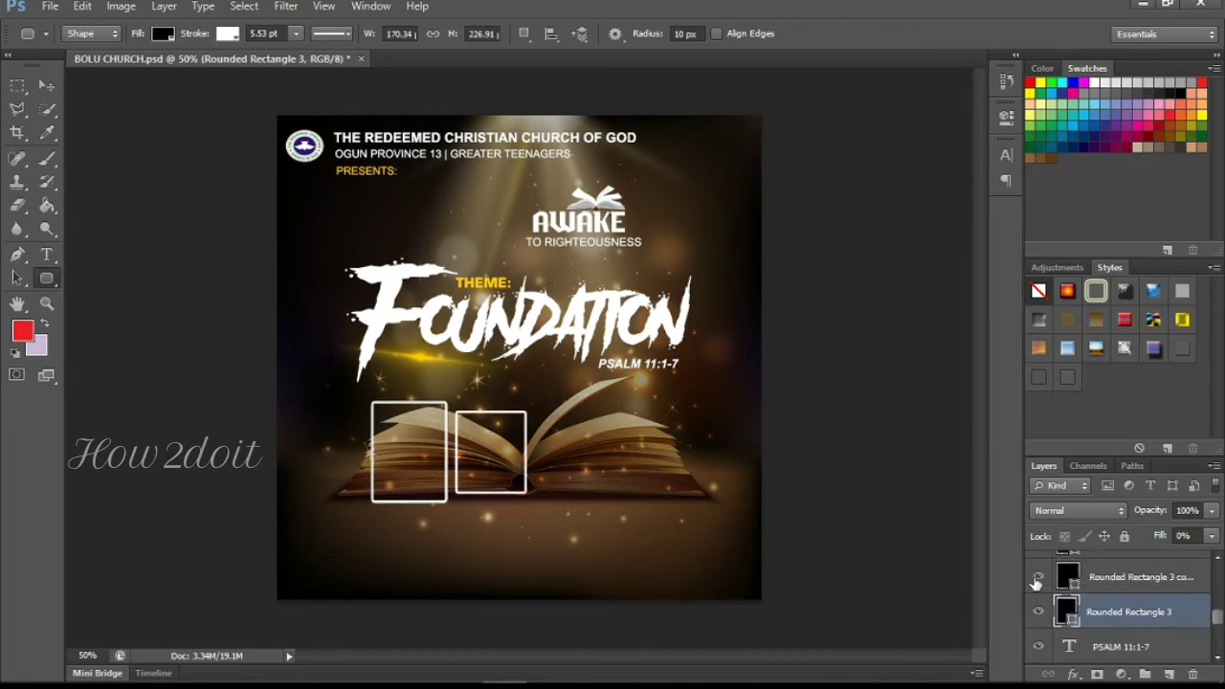
Step: Make the three copies of the Rounded Rectangle 3 layer visible beside the first frame
left_click(1037, 582)
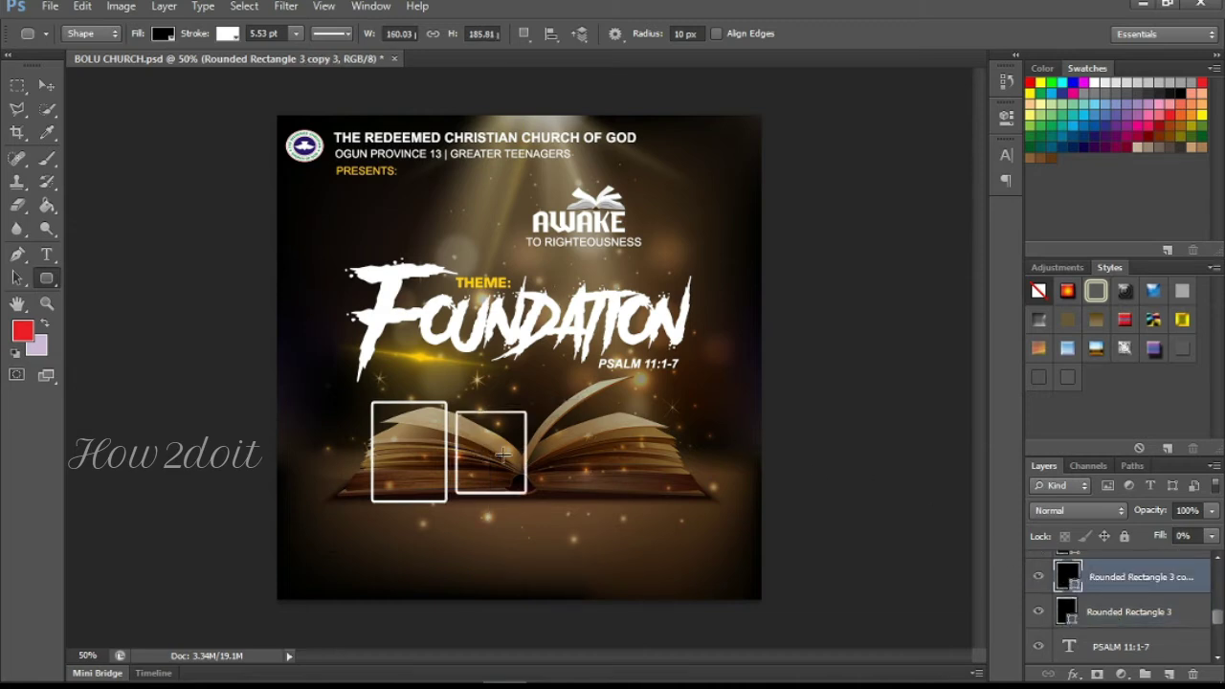
left_click(1219, 560)
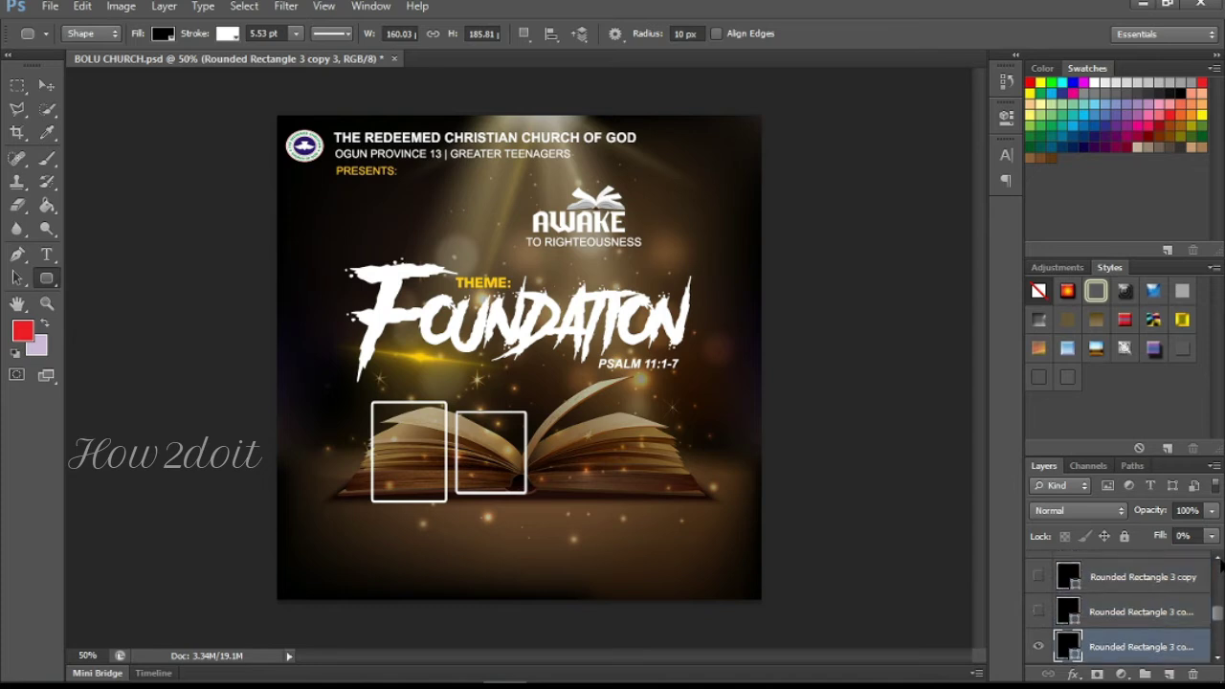
left_click(1038, 612)
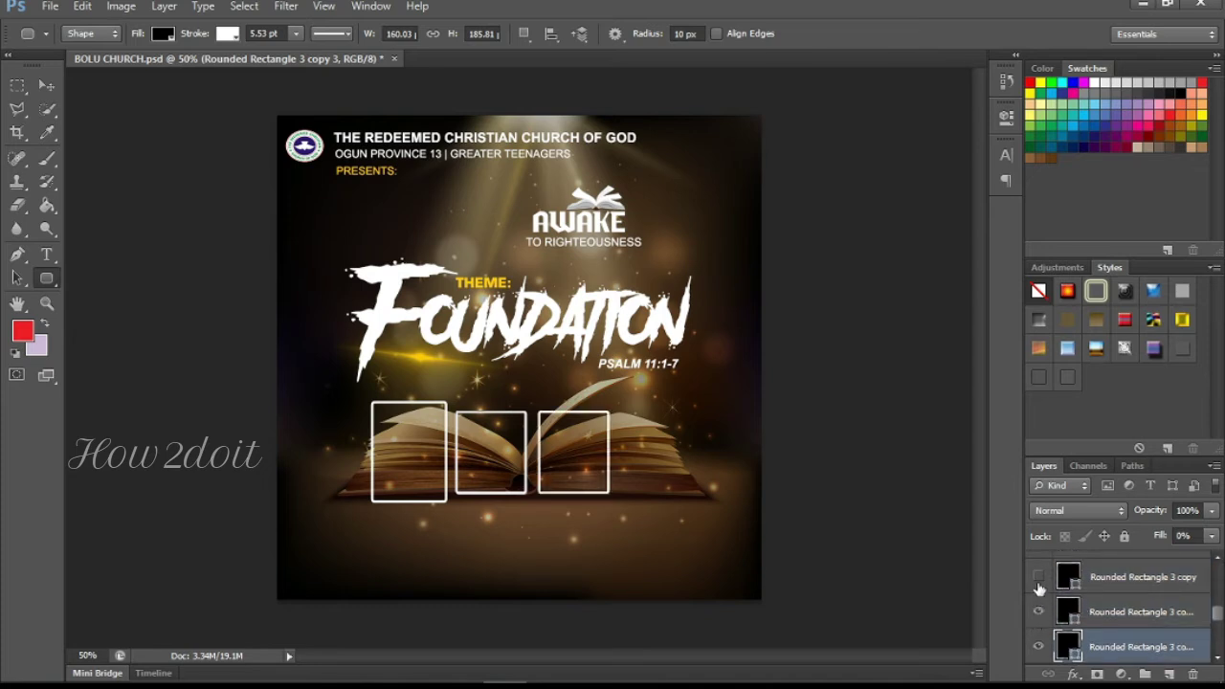
left_click(1039, 579)
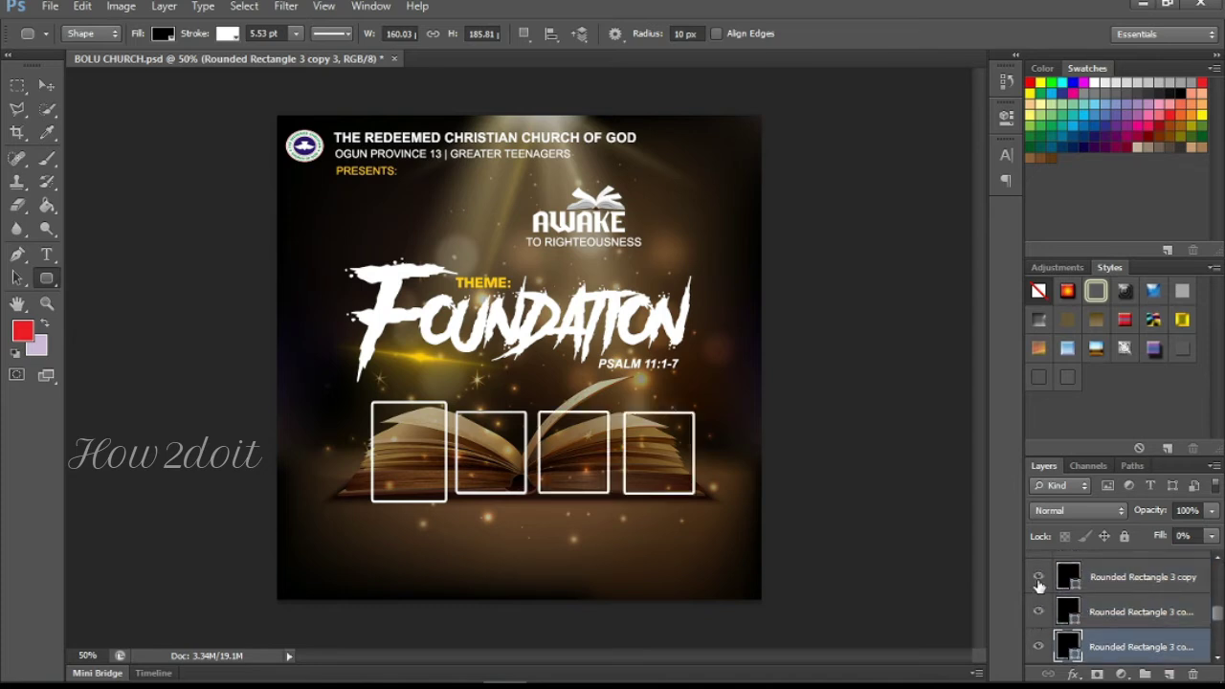
Step: Make the pastor's name text layer directly above the Rounded Rectangle 3 copy layer visible
left_click(1217, 561)
left_click(1218, 561)
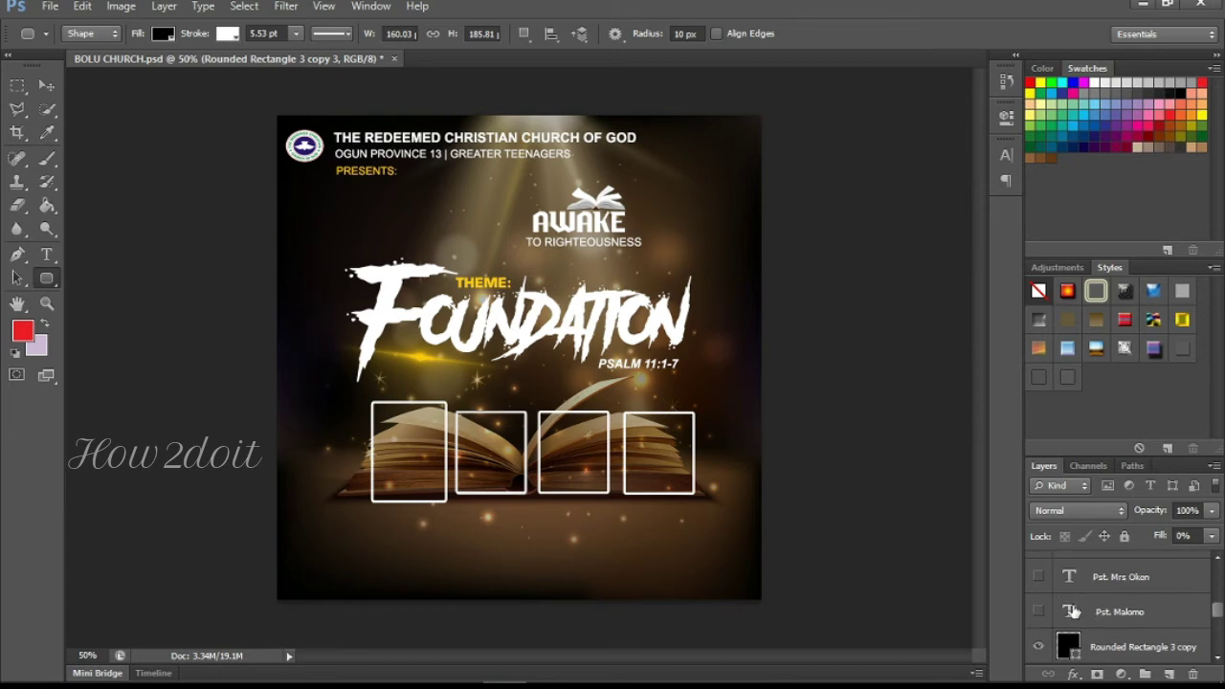
left_click(1037, 613)
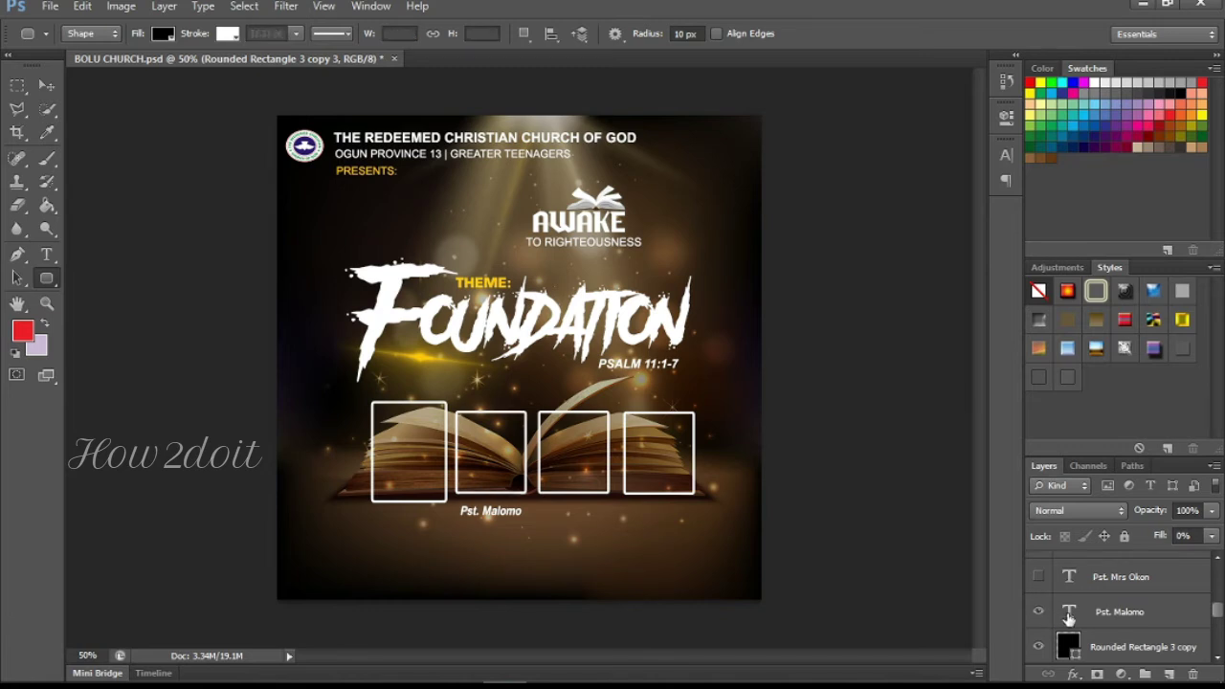
Step: Examine the font of the pastor's name text under the second frame without changing it
left_click(1069, 617)
double_click(1069, 617)
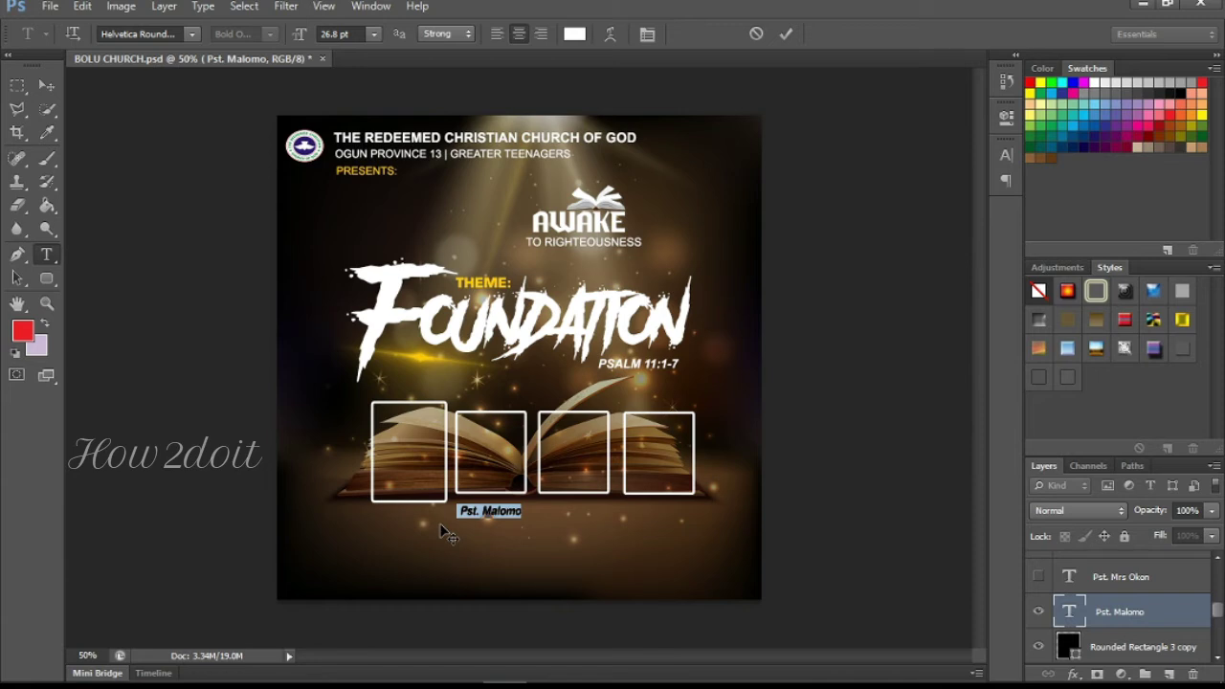
left_click(193, 35)
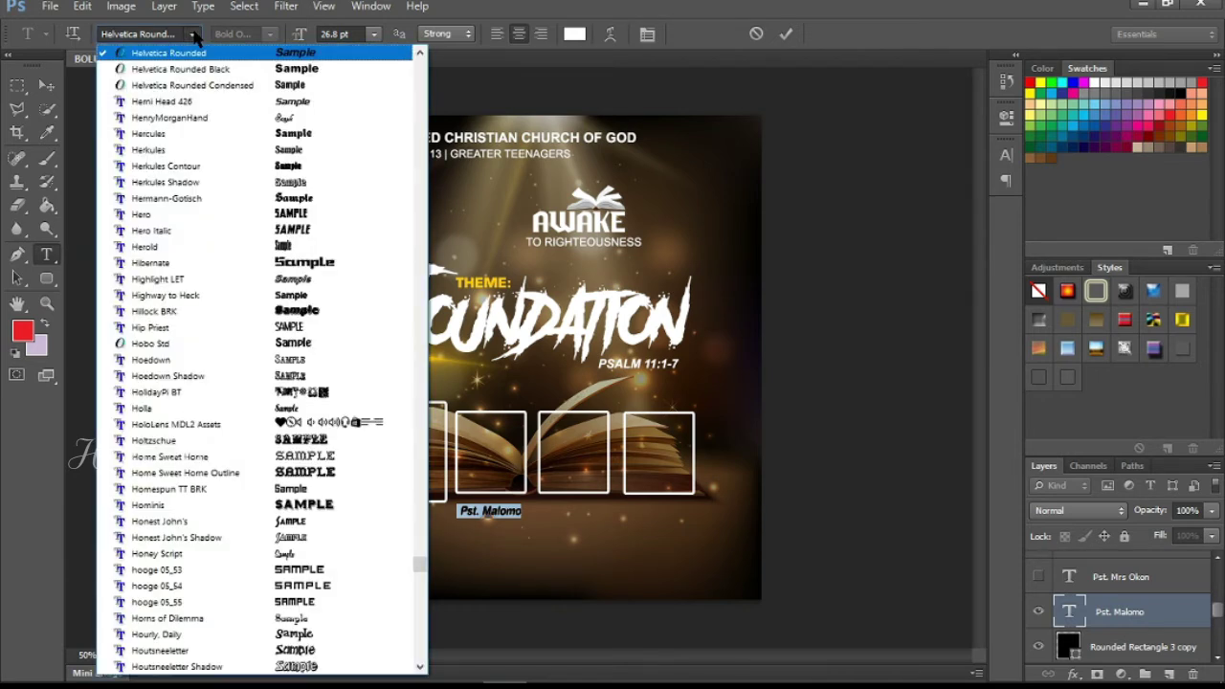
left_click(193, 34)
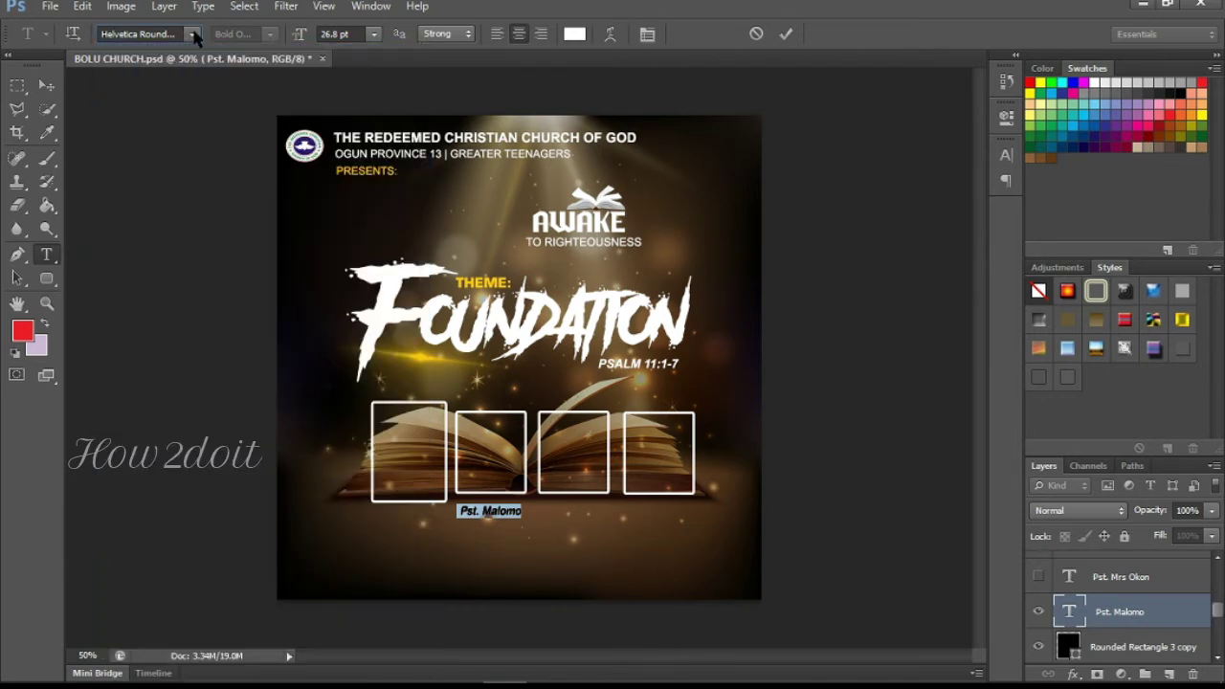
left_click(785, 36)
key("u")
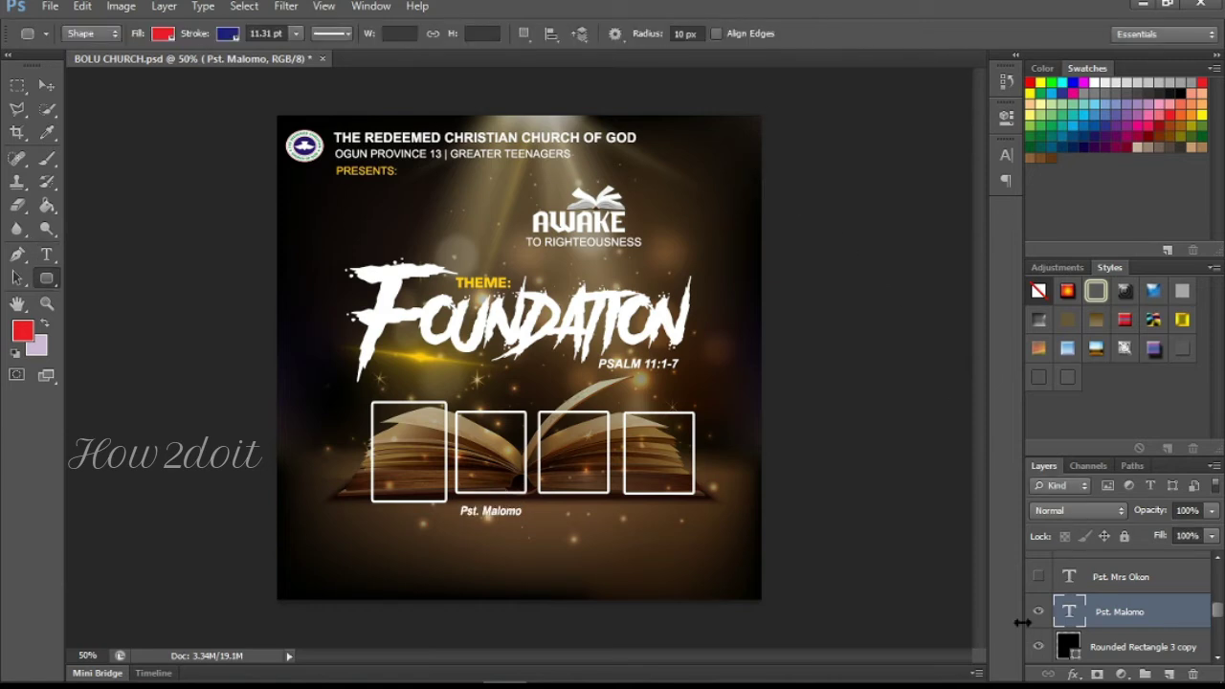
Step: Make the three remaining name text layers under the photo frames and the yellow PRESIDENT title layer visible
left_click(1038, 577)
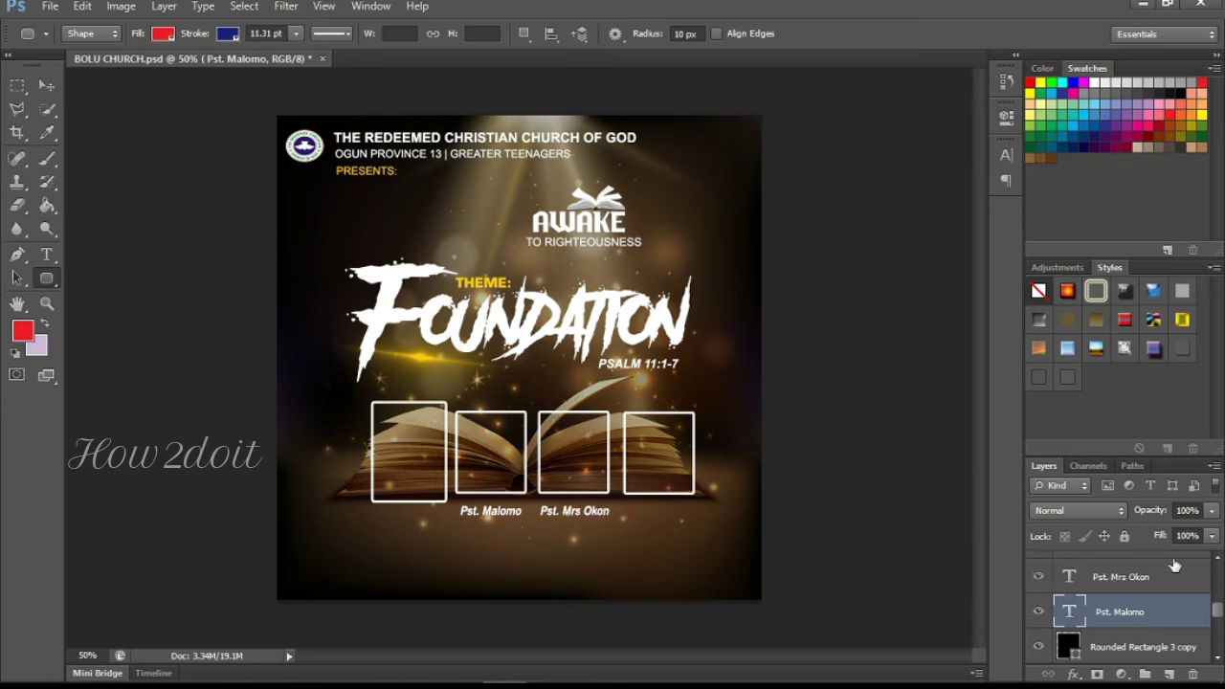
scroll(1214, 572, "up", 1)
left_click(1040, 612)
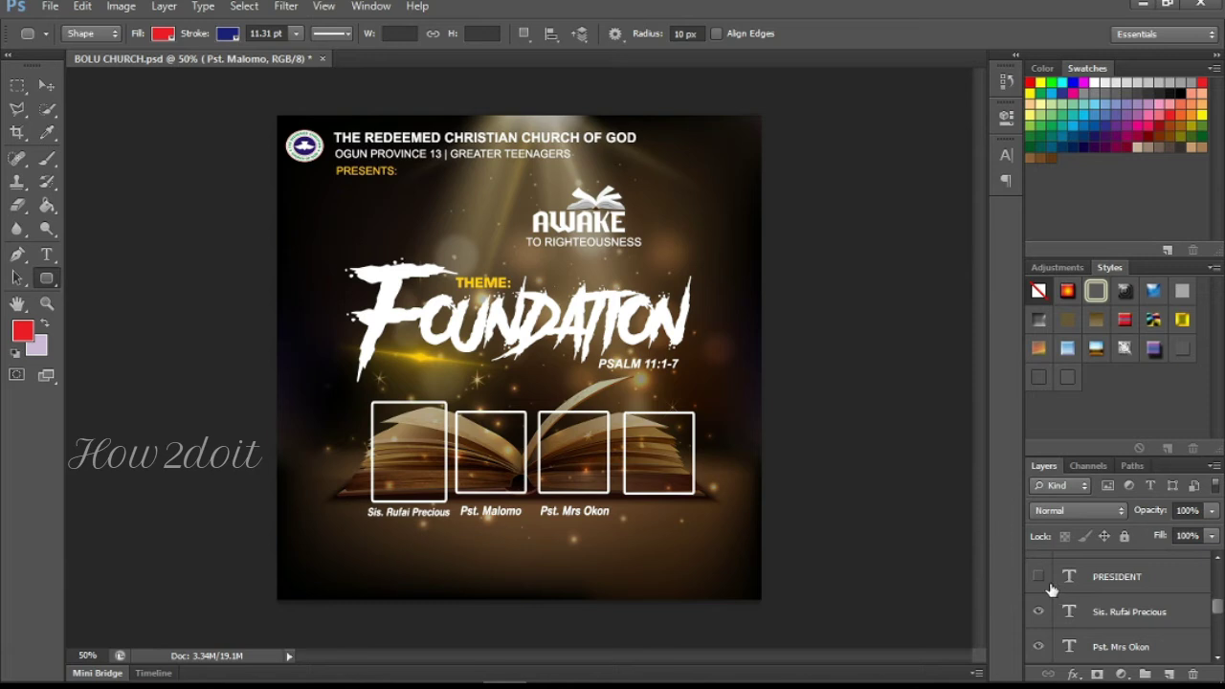
left_click(1041, 580)
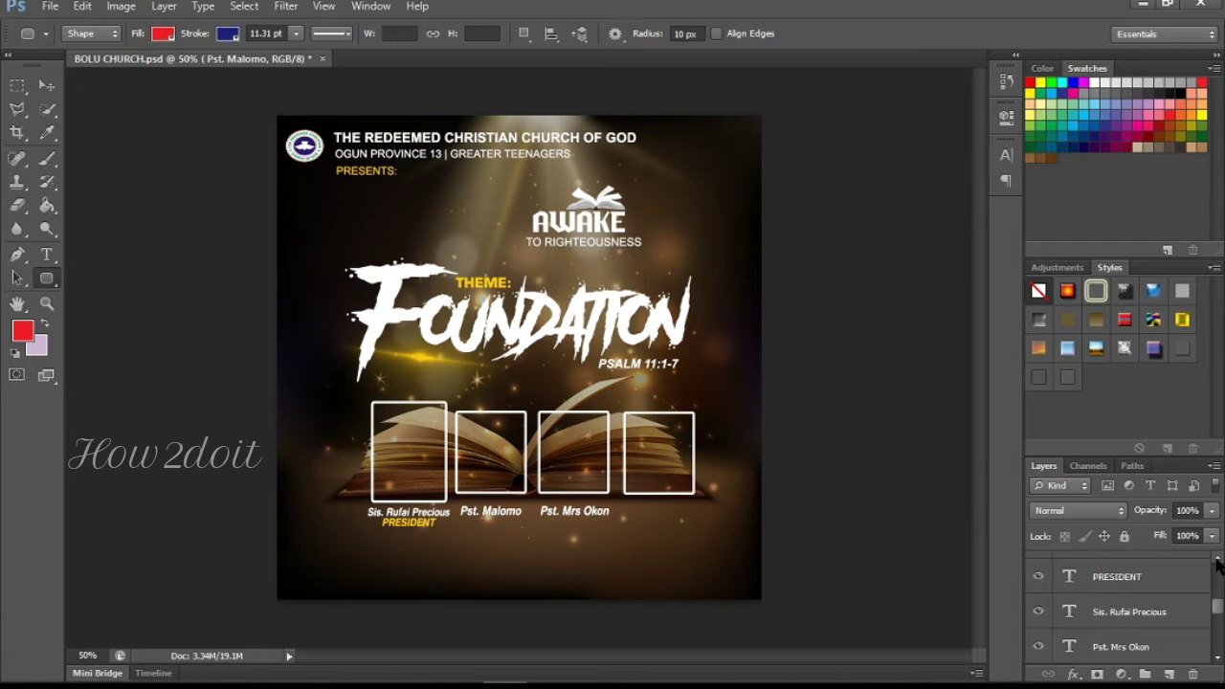
left_click(1218, 563)
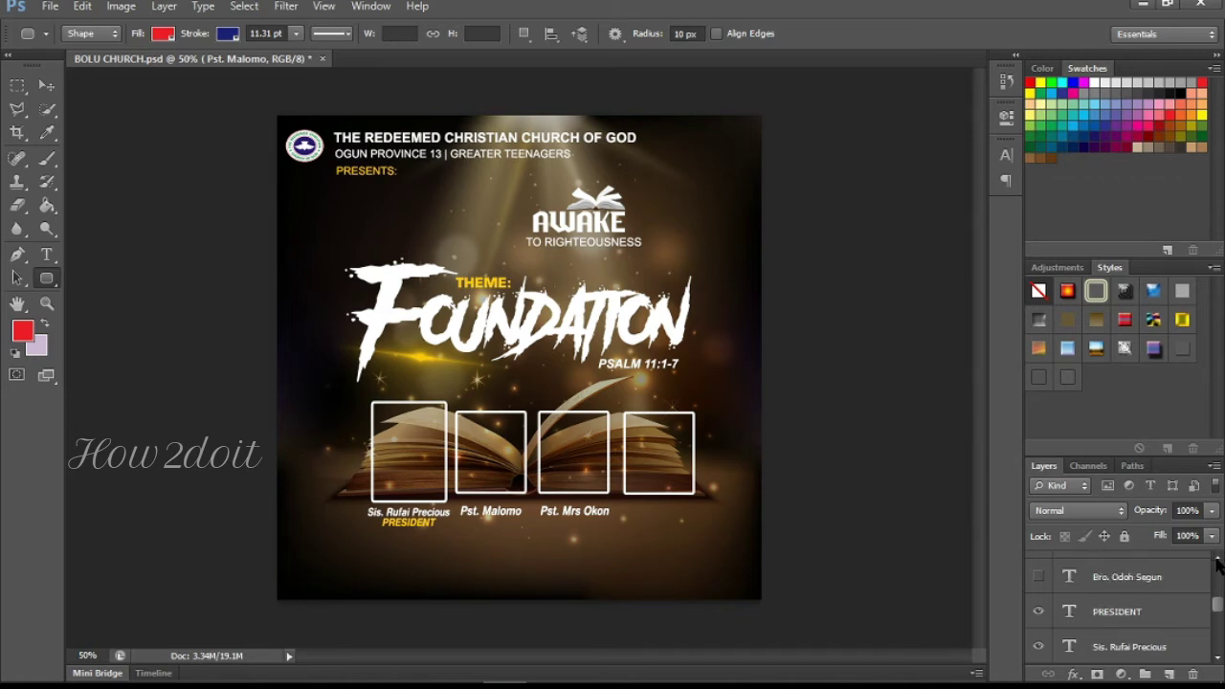
left_click(1040, 578)
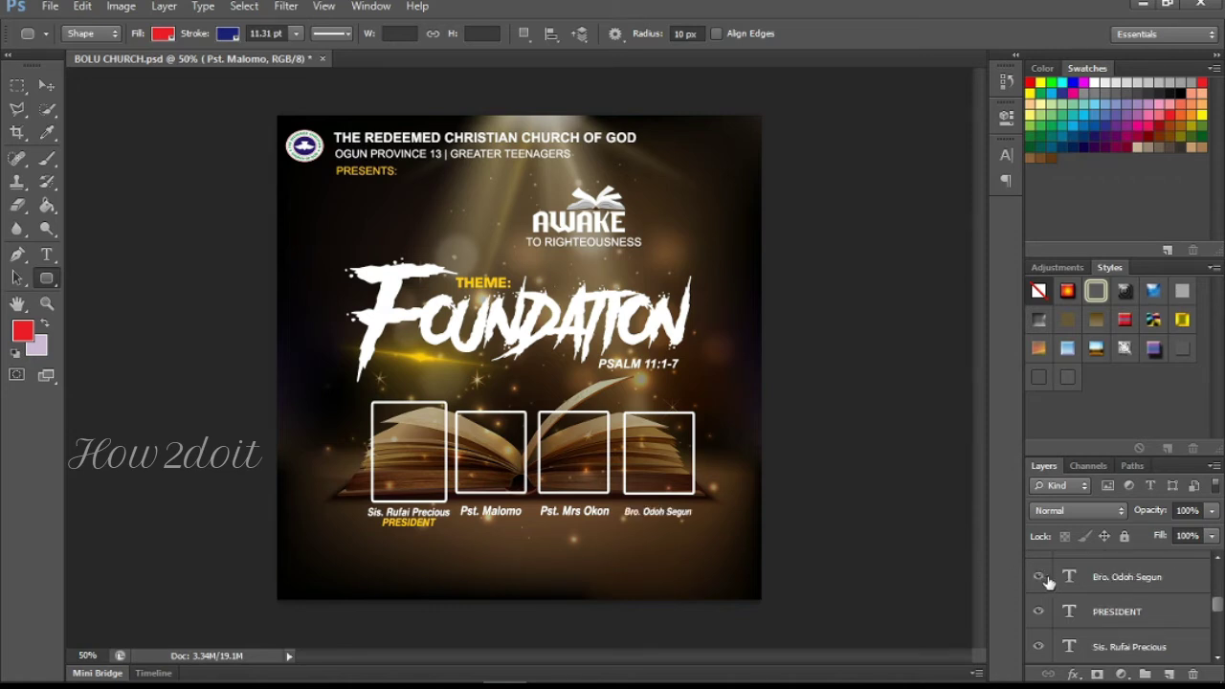
Step: Select the Rounded Rectangle 1 layer and make this yellow bar visible beside the first photo frame
left_click(1217, 559)
left_click(1217, 558)
left_click(1130, 611)
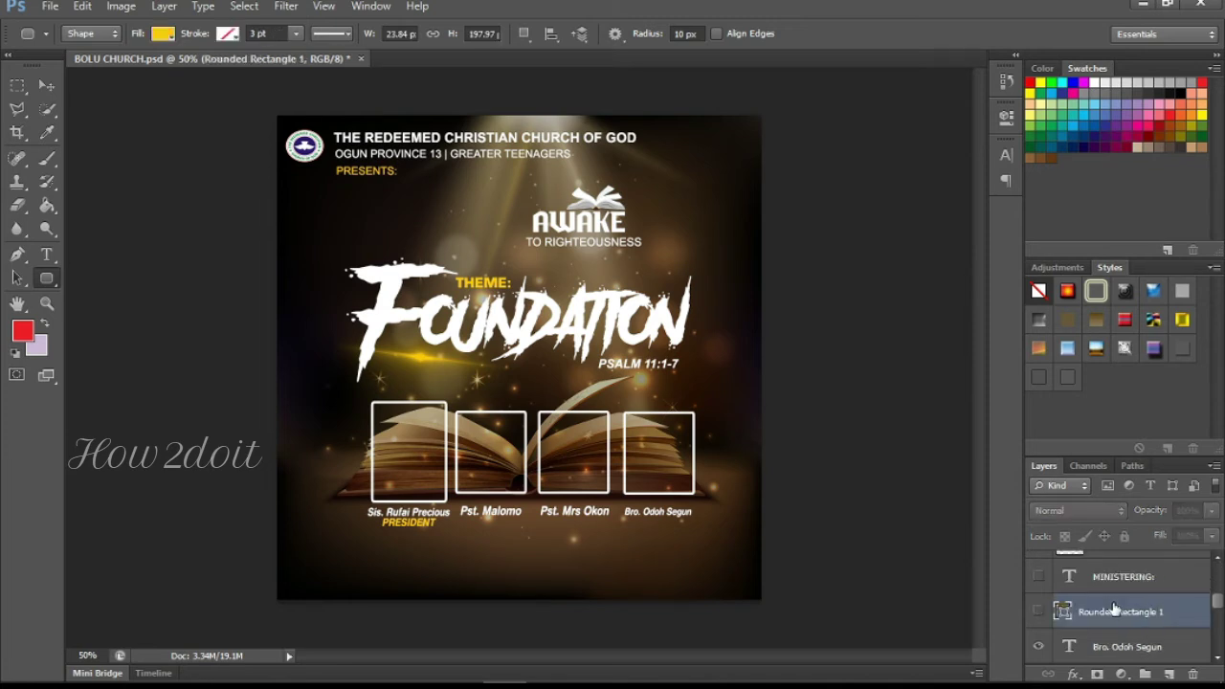
left_click(1038, 611)
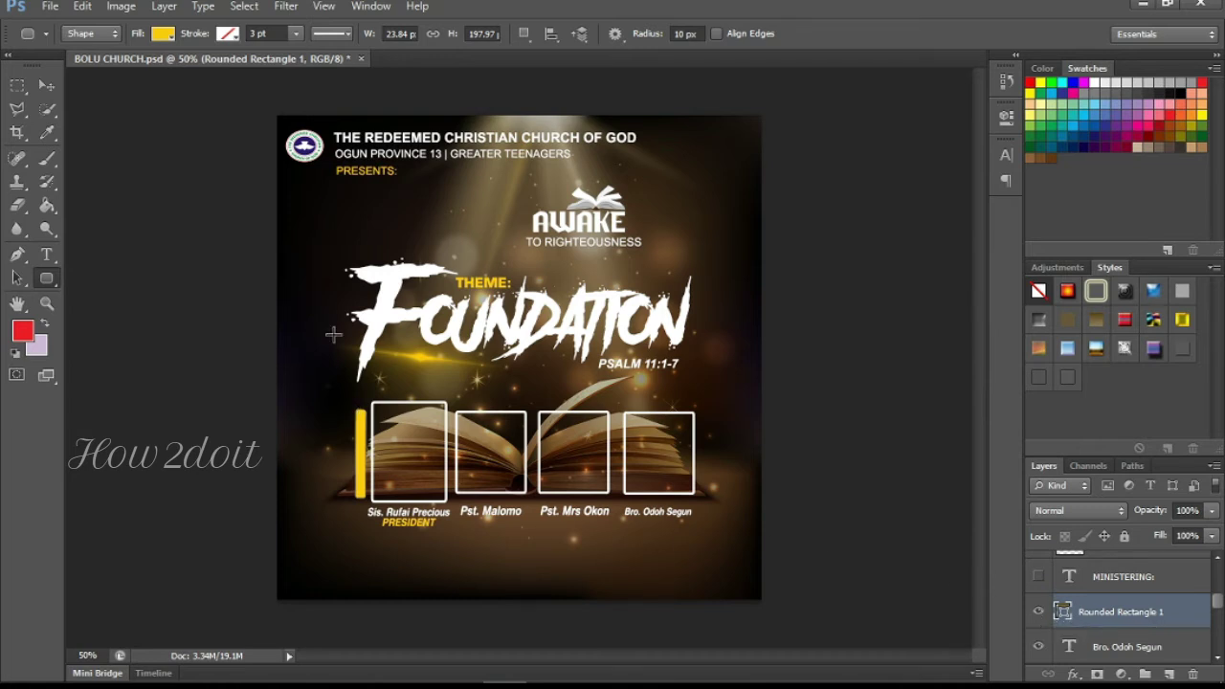
Step: Draw a trial yellow rounded rectangle of about 30 by 384 px near the flyer's left edge and undo it
left_click(163, 34)
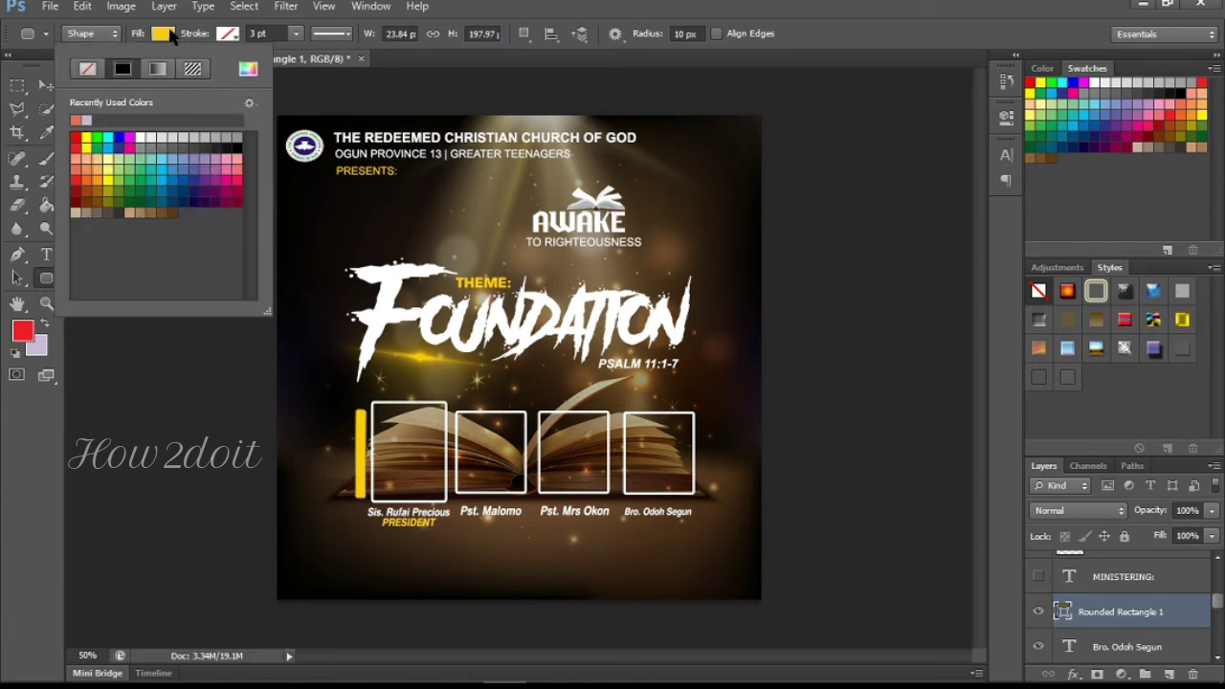
left_click(171, 36)
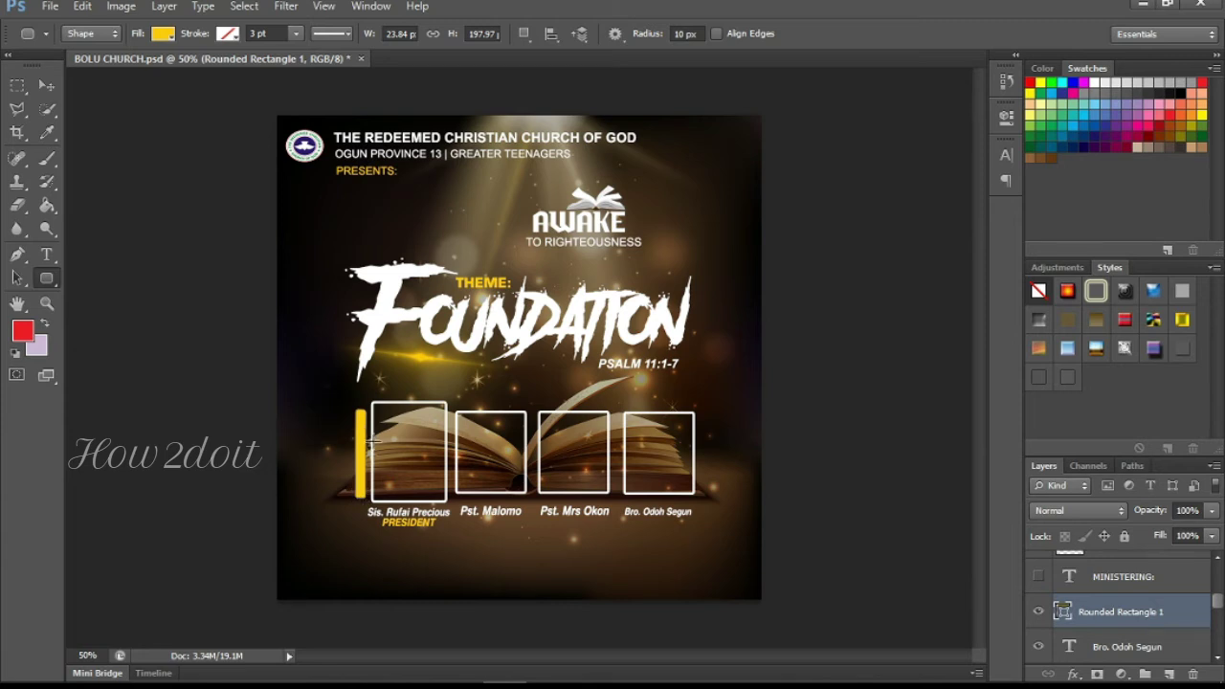
left_click_drag(296, 392, 308, 565)
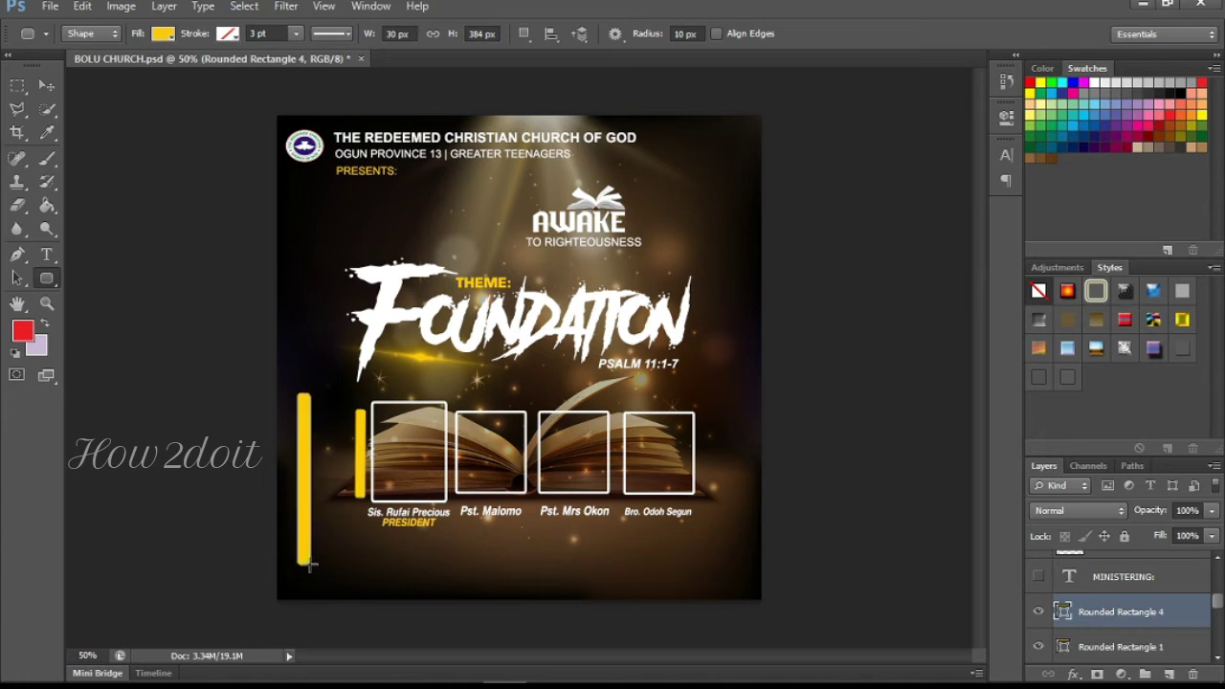
key("ctrl+z")
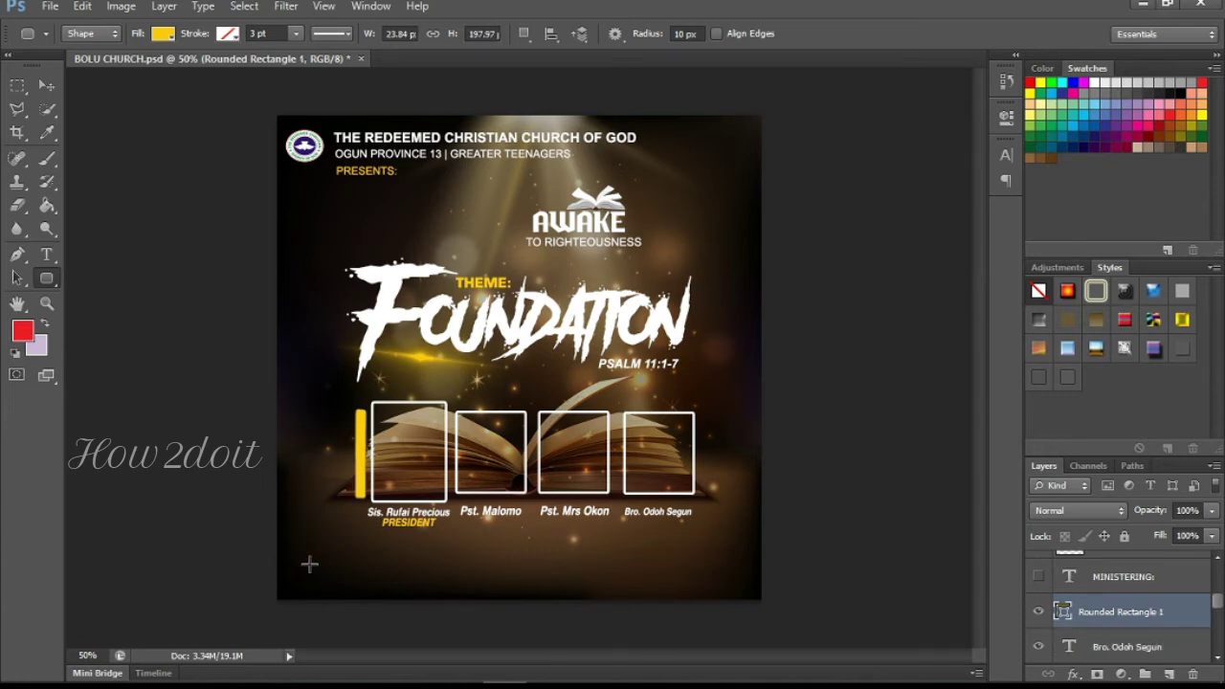
Step: Make the MINISTERING: text layer, the Rounded Rectangle 2 layer and its copy visible on the yellow bar
left_click(1037, 584)
left_click(1077, 578)
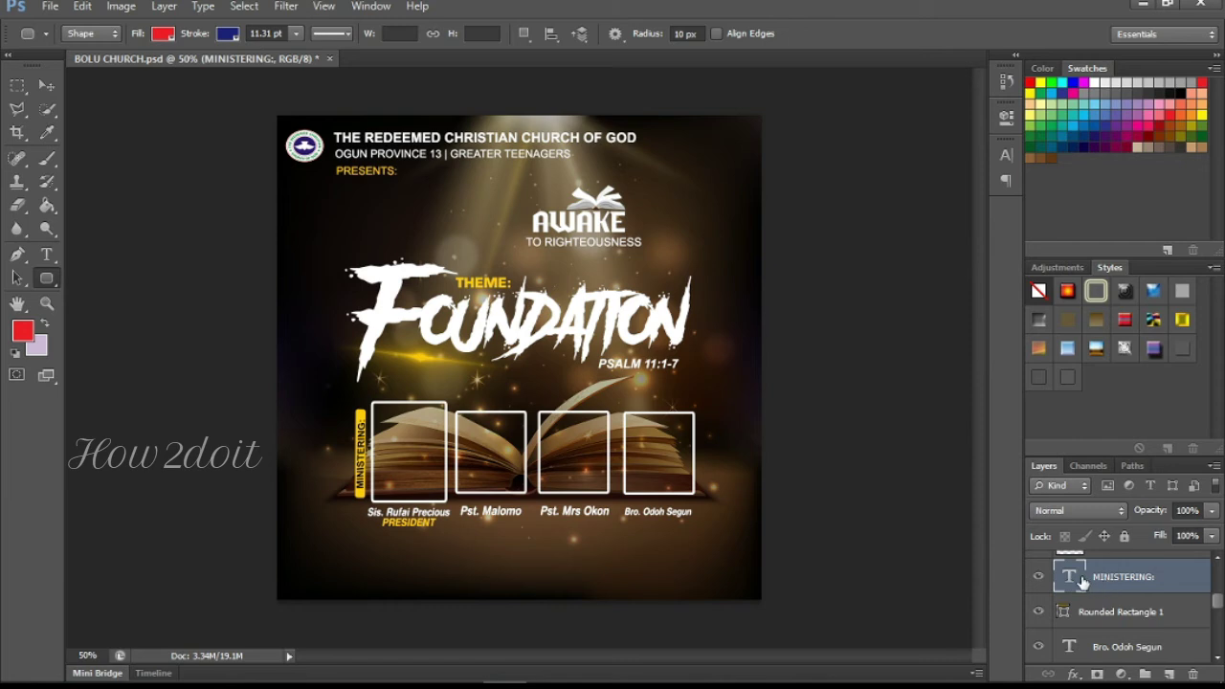
scroll(1216, 567, "up", 2)
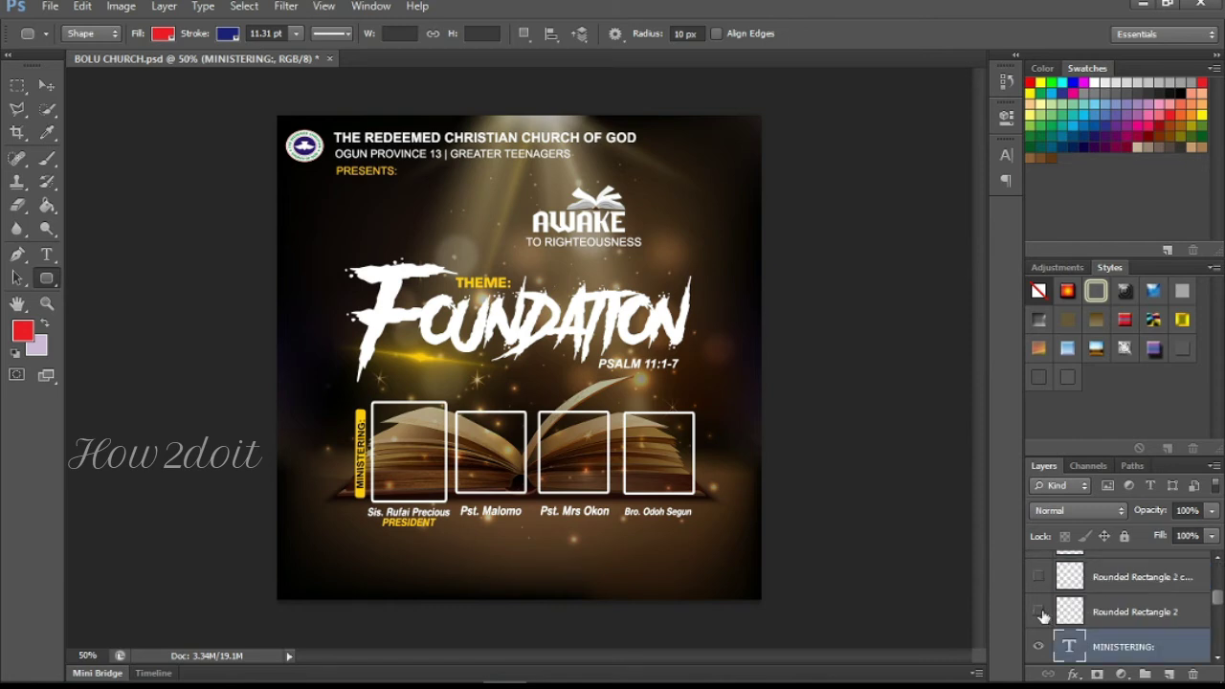
left_click(1042, 612)
left_click(1039, 578)
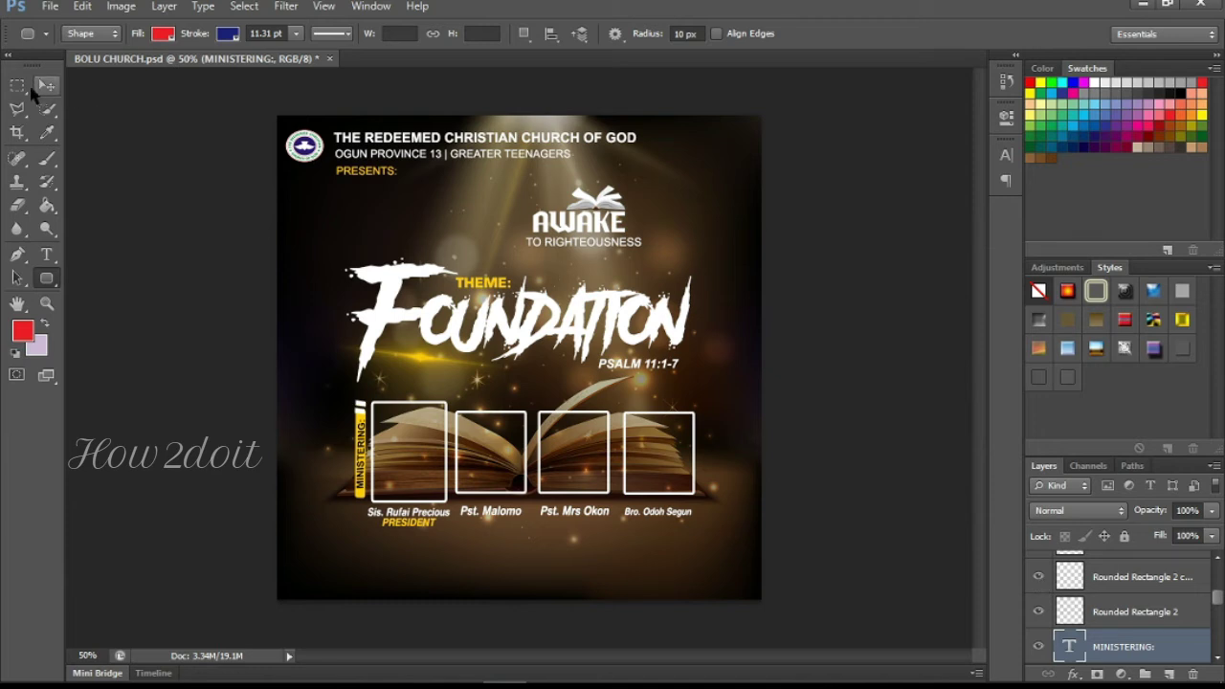
left_click(17, 86)
left_click_drag(346, 388, 381, 426)
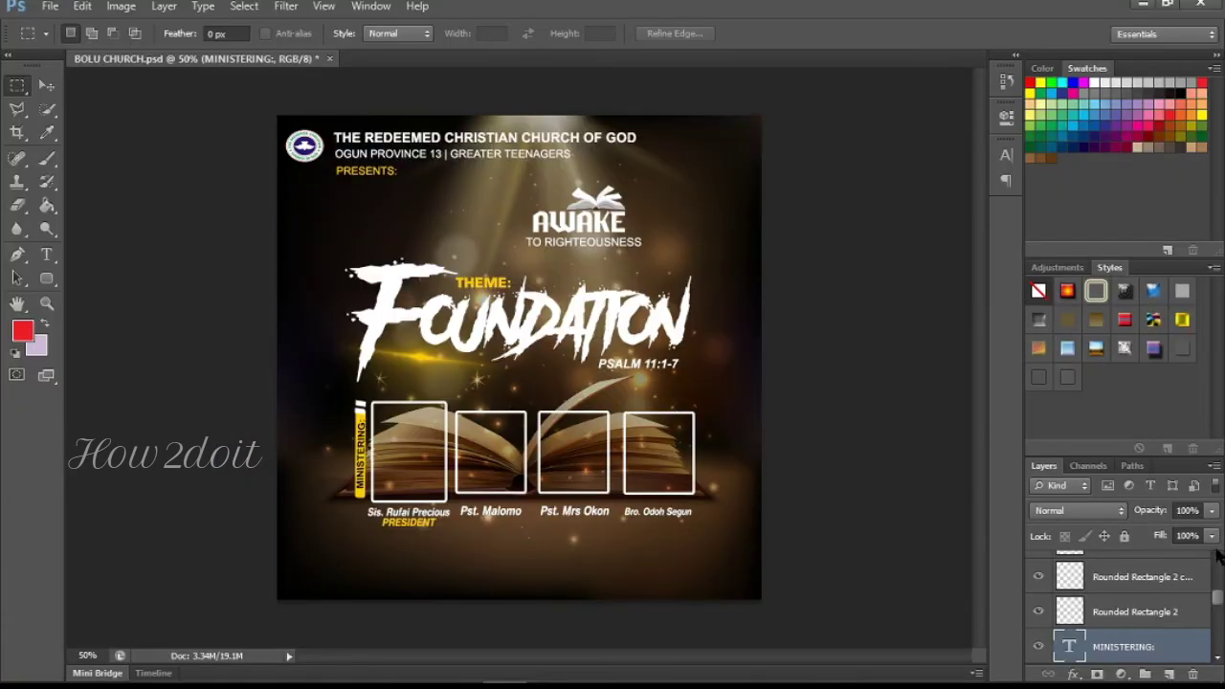
Step: Make the portrait on Layer 6 visible inside the first photo frame
left_click(1217, 557)
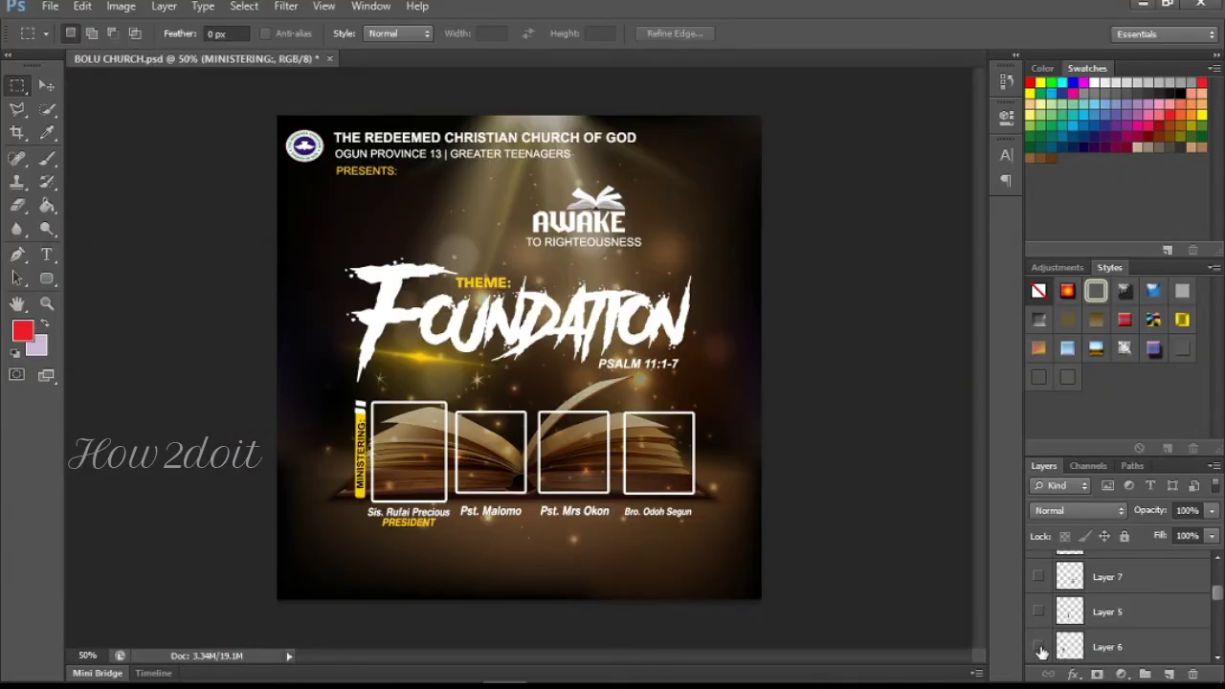
left_click(1039, 647)
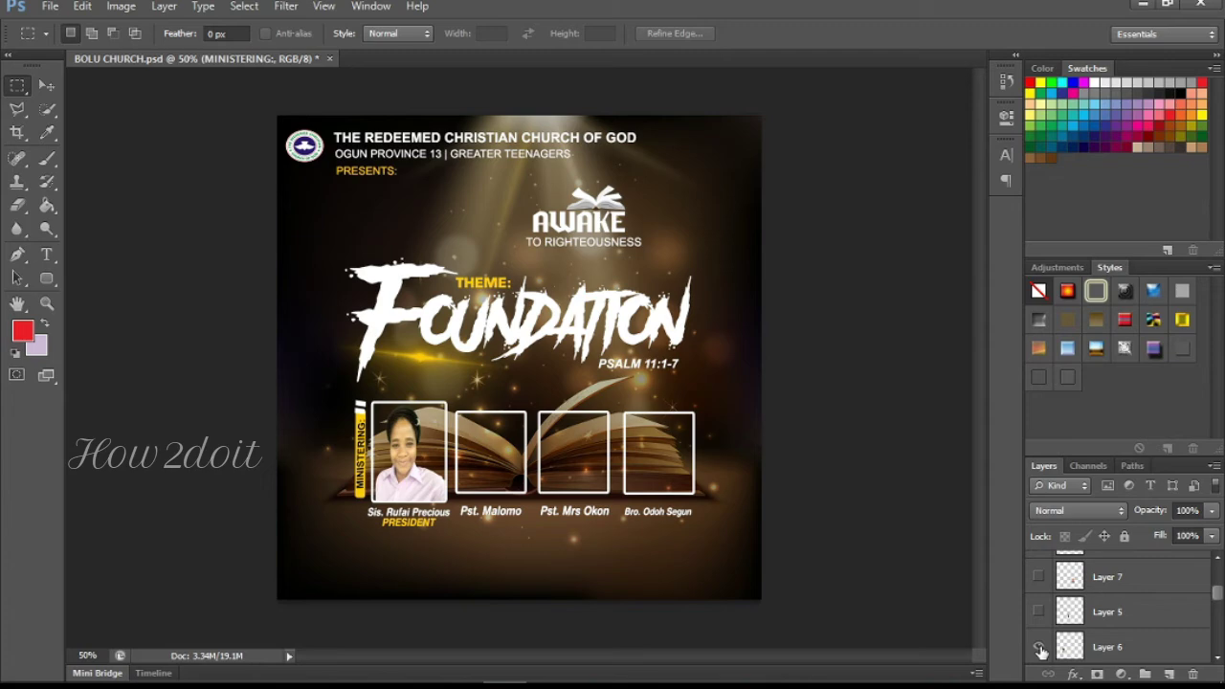
scroll(1041, 651, "down", 3)
Step: Open the portrait photo 3c02ee922b07a37af5560cffcdf3895c.jpg and convert its locked Background into a regular layer
key("ctrl+o")
double_click(653, 251)
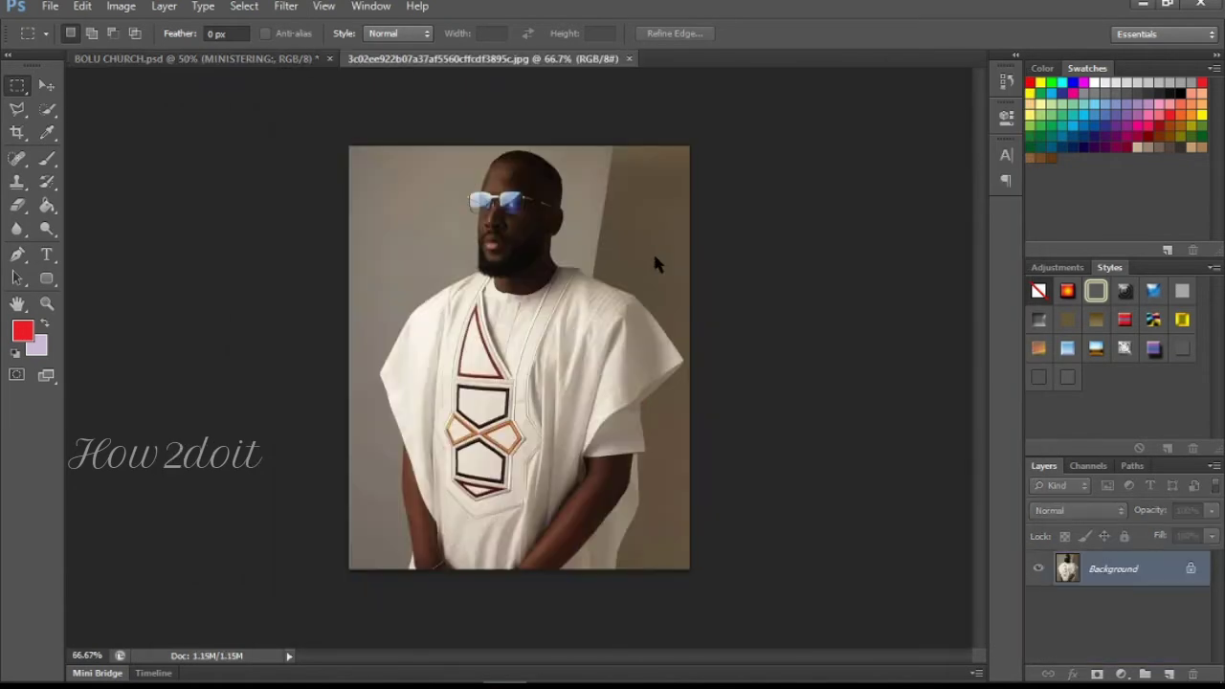
double_click(1157, 577)
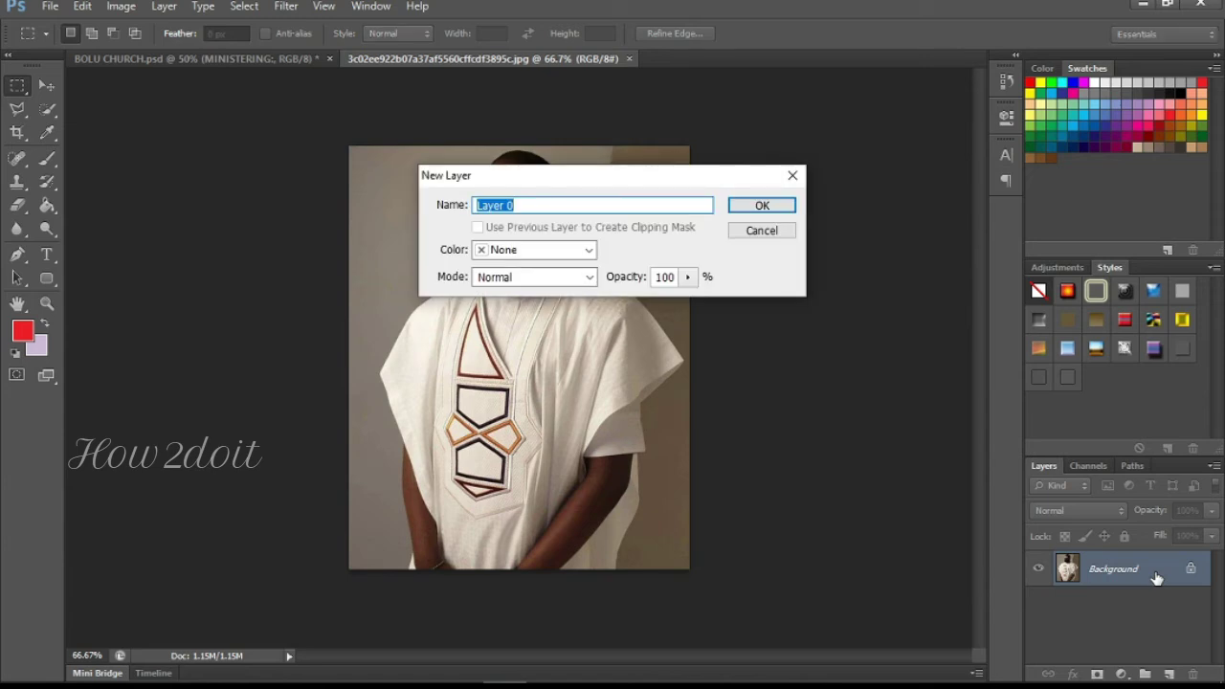
key("Return")
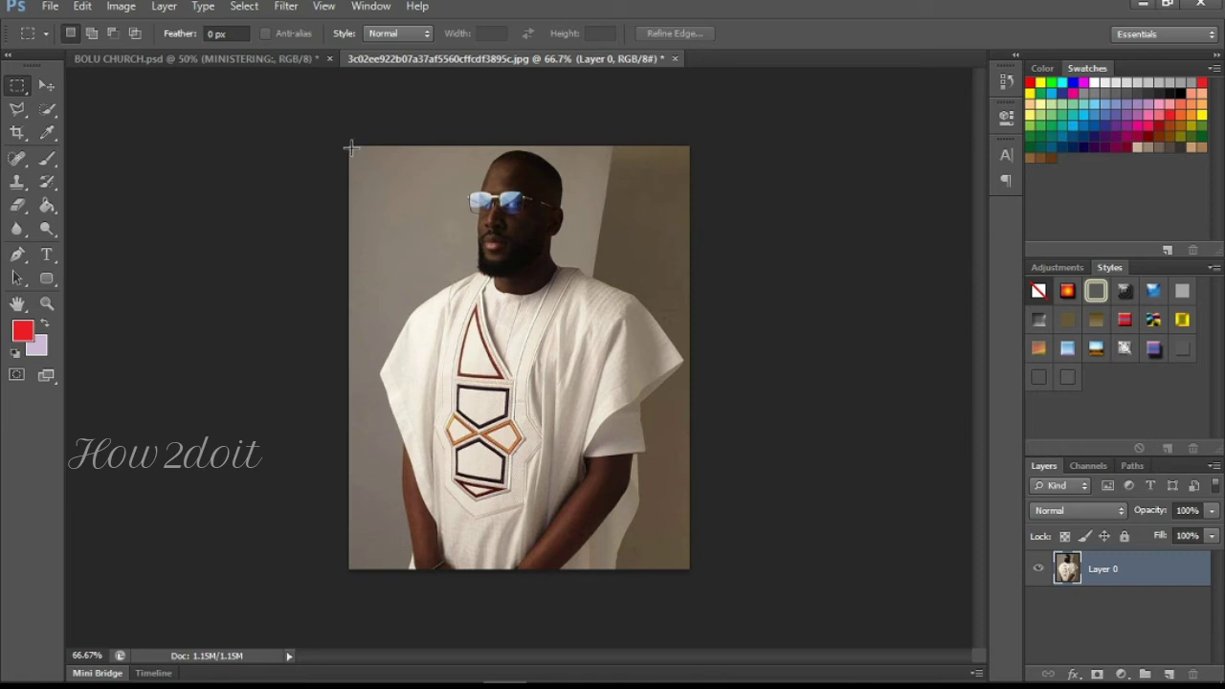
Step: Delete the lower third of the photo by inverting a rectangular selection around the man's head and chest, and deselect
left_click_drag(348, 146, 720, 424)
right_click(544, 346)
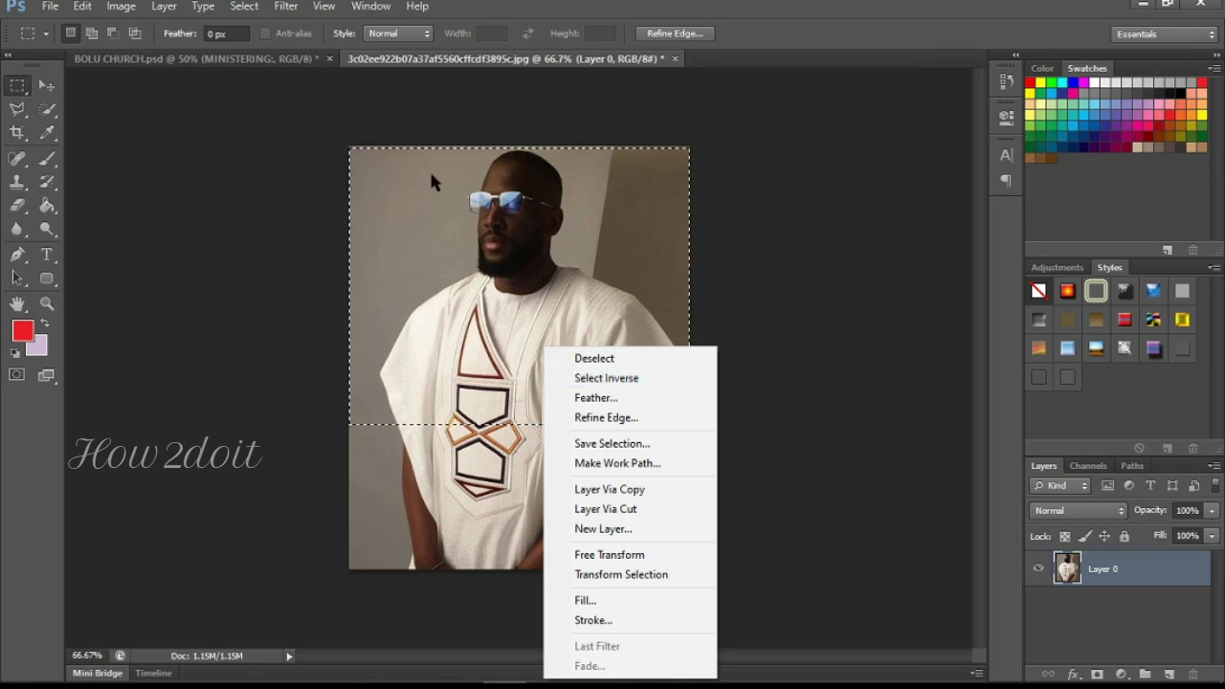
left_click(637, 380)
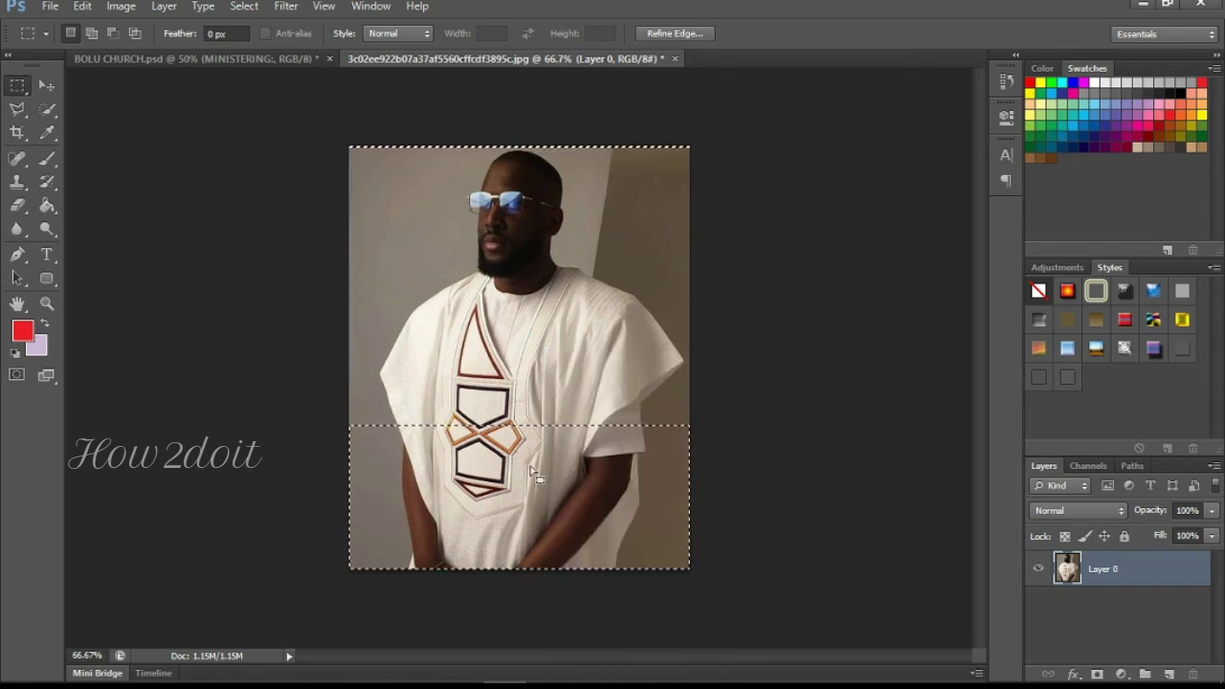
key("Delete")
key("ctrl+d")
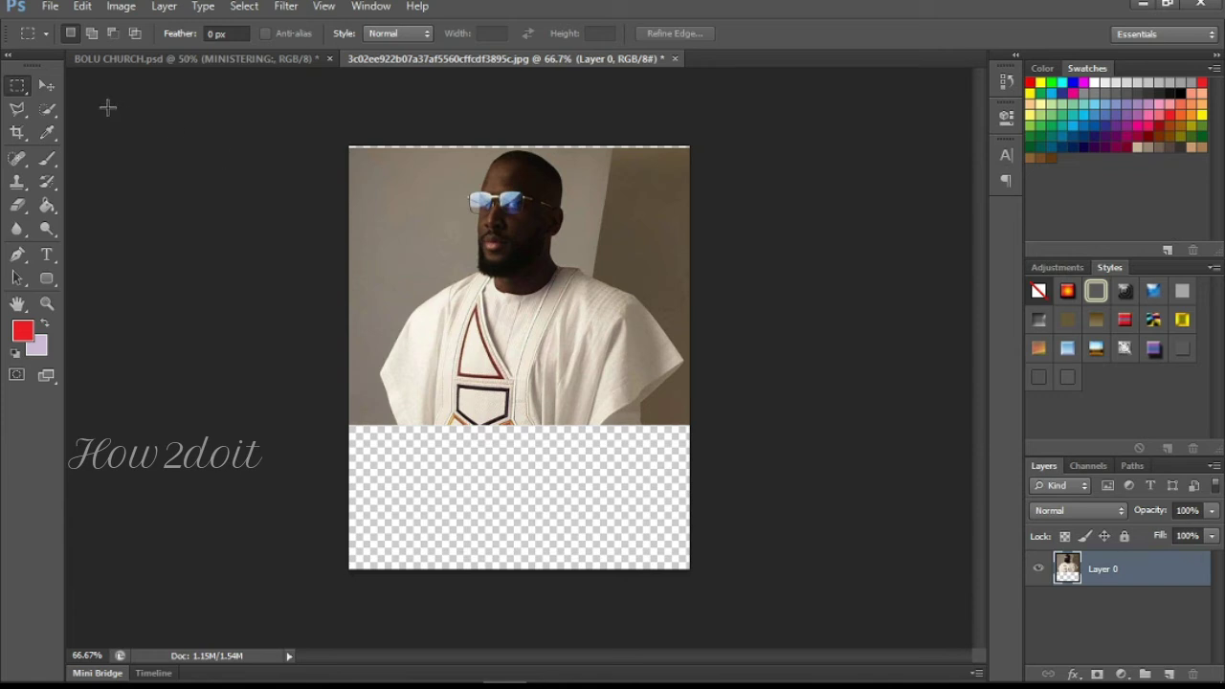
Step: Select the wall background on both sides of the man, including the lower right corner, with the Quick Selection tool
left_click(57, 111)
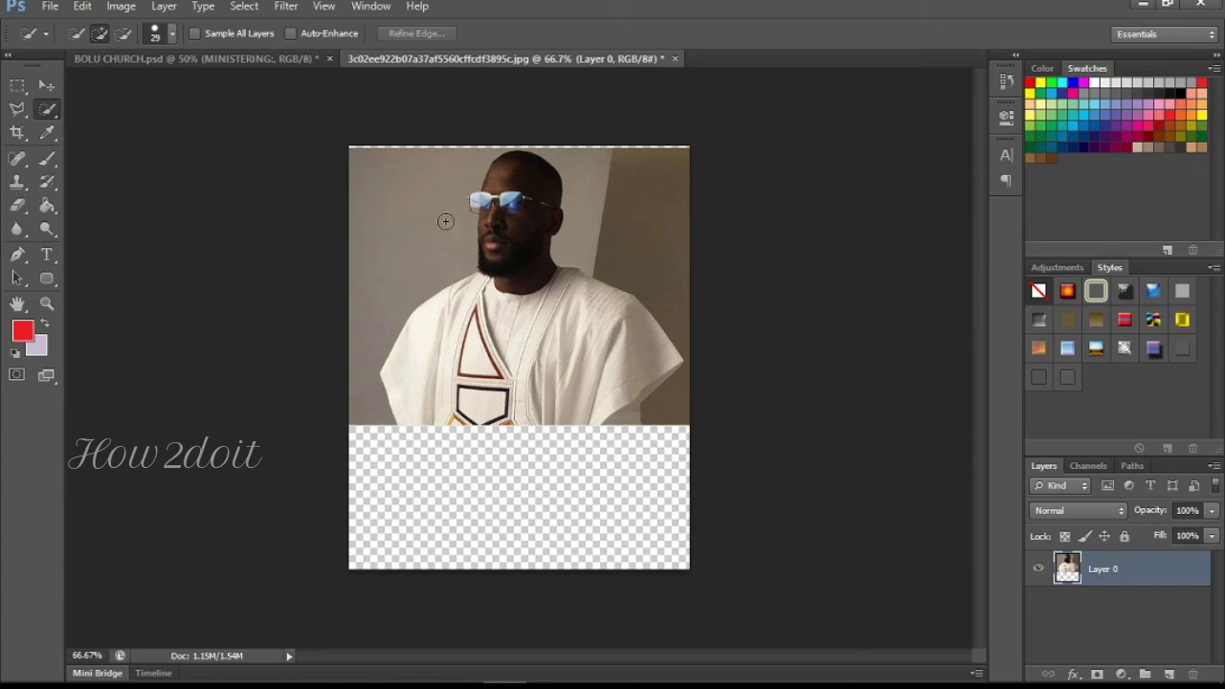
left_click(405, 193)
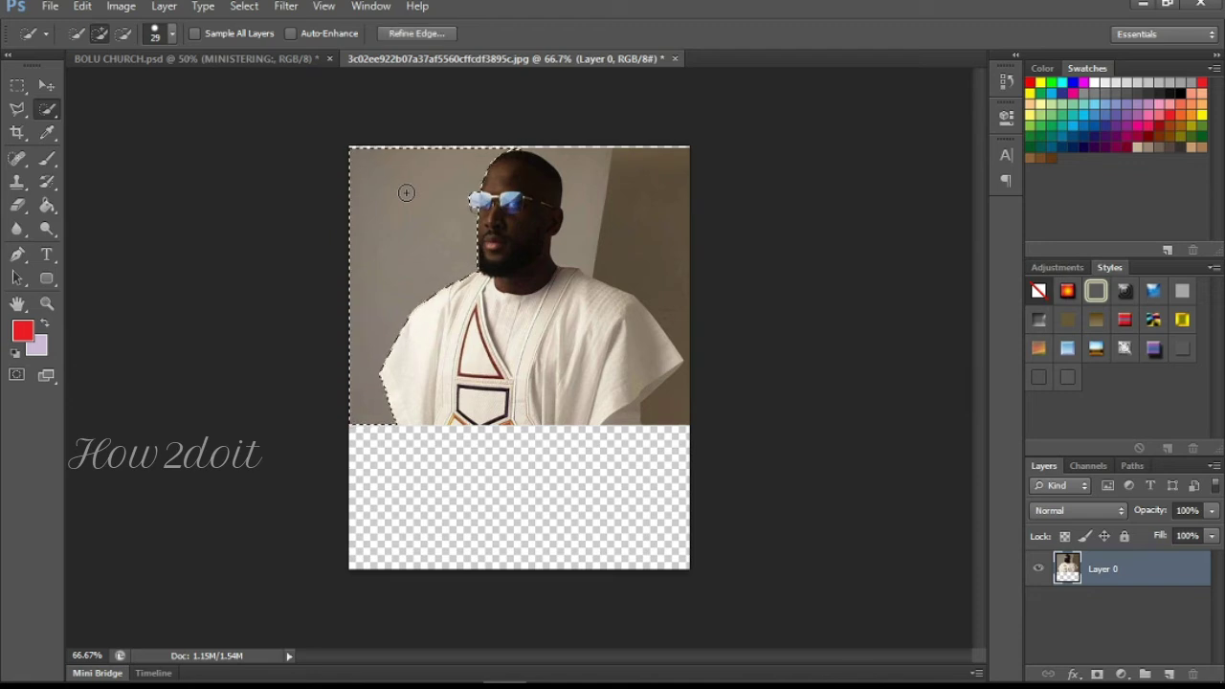
left_click(643, 182)
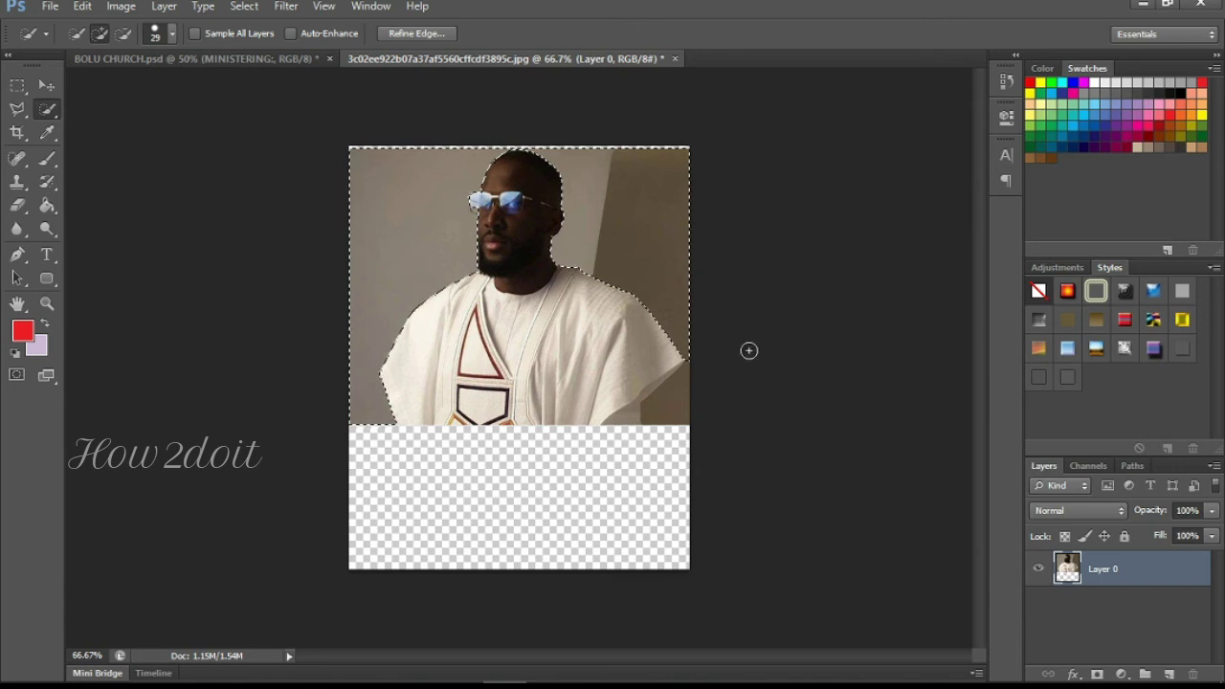
left_click(677, 421)
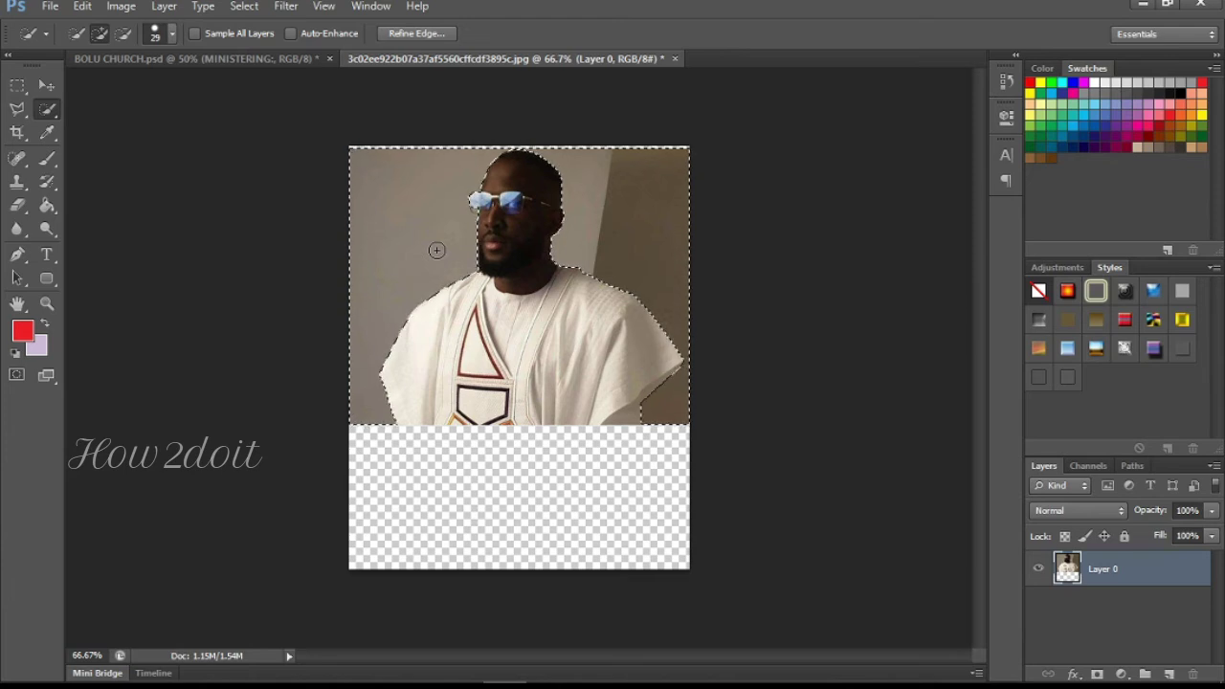
Step: Try deleting the background with the robe's right side also selected, and restore the background-only selection
left_click(615, 332)
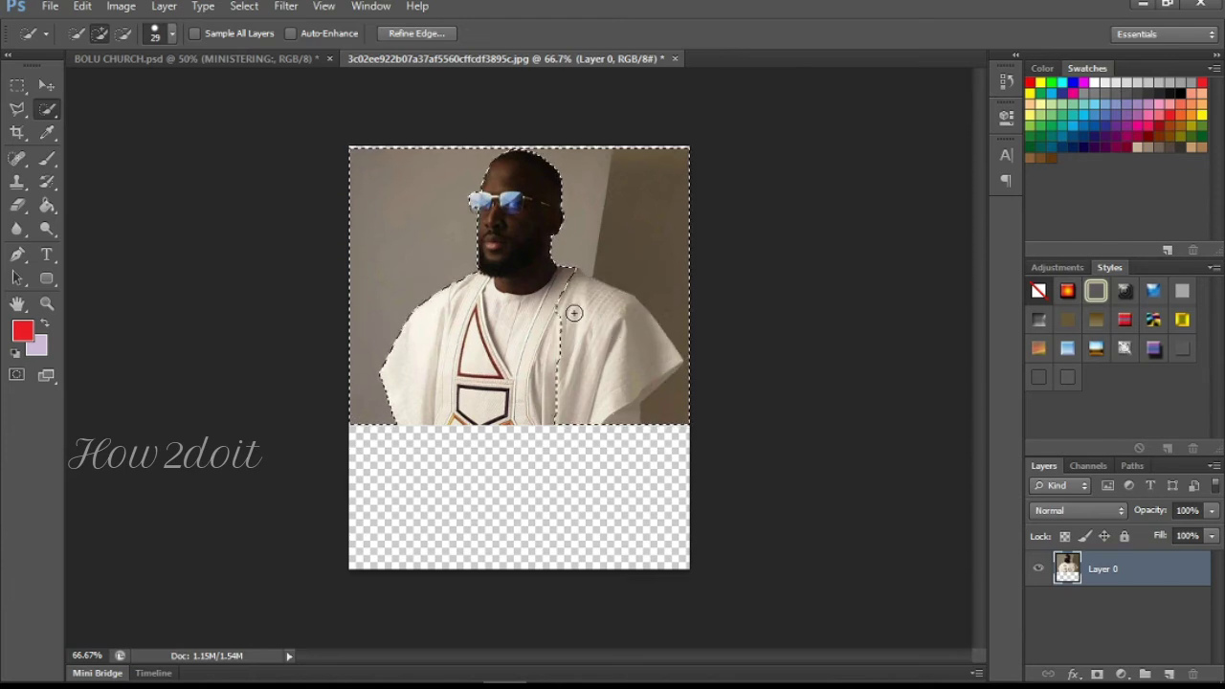
key("Delete")
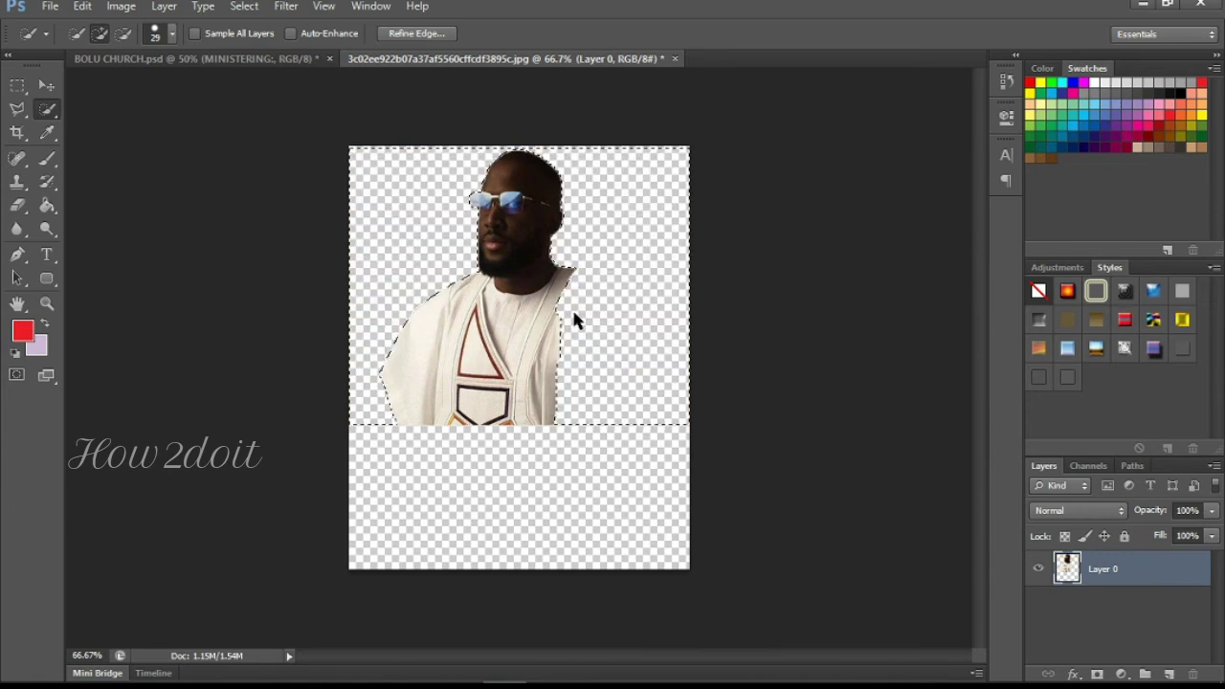
key("ctrl+z")
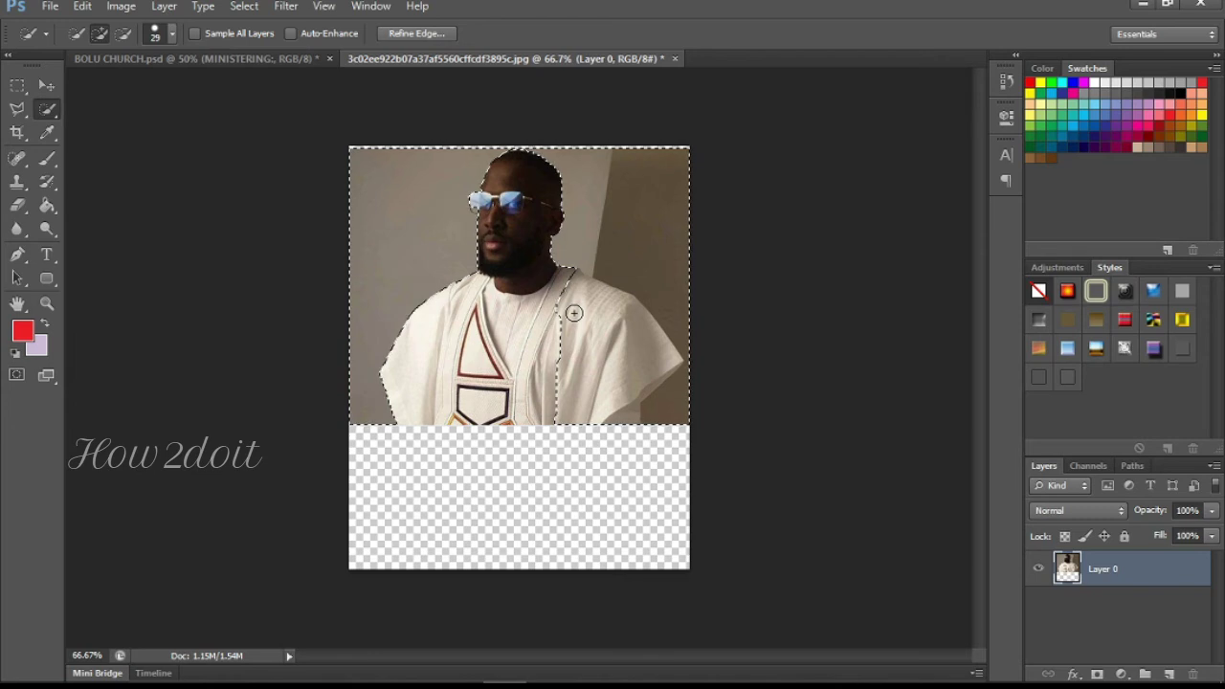
key("alt")
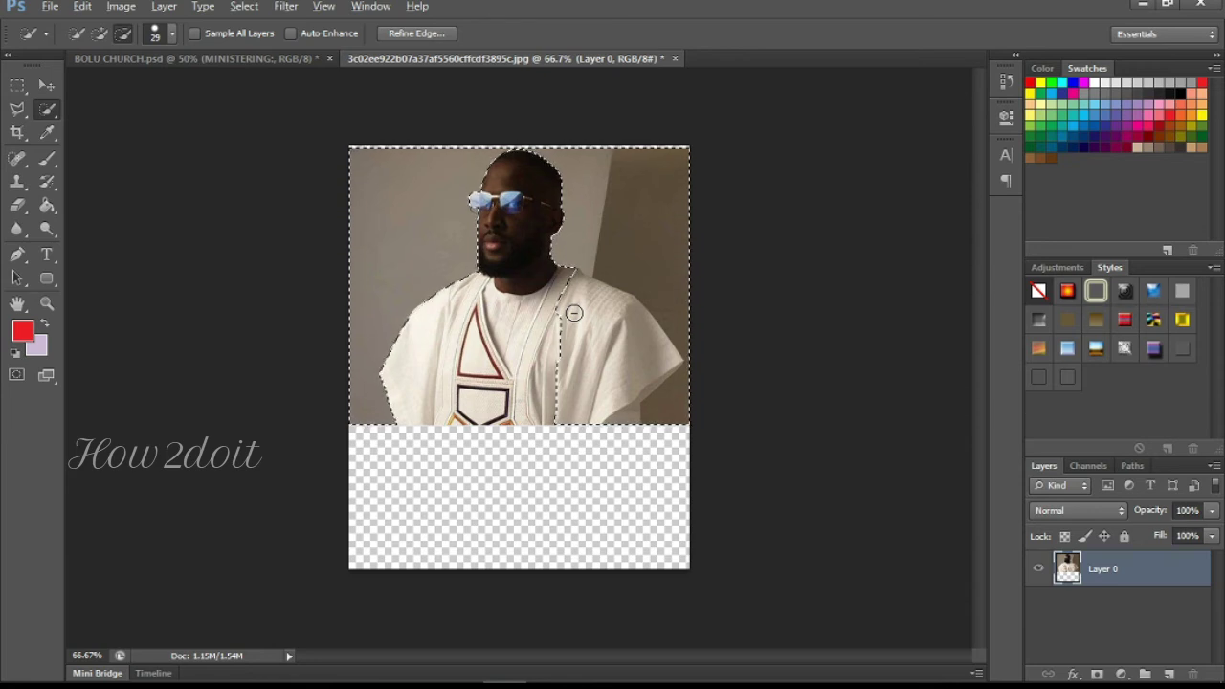
mouse_move(563, 296)
left_mouse_down()
mouse_move(593, 283)
mouse_move(627, 321)
mouse_move(622, 333)
left_mouse_up()
key("ctrl+z")
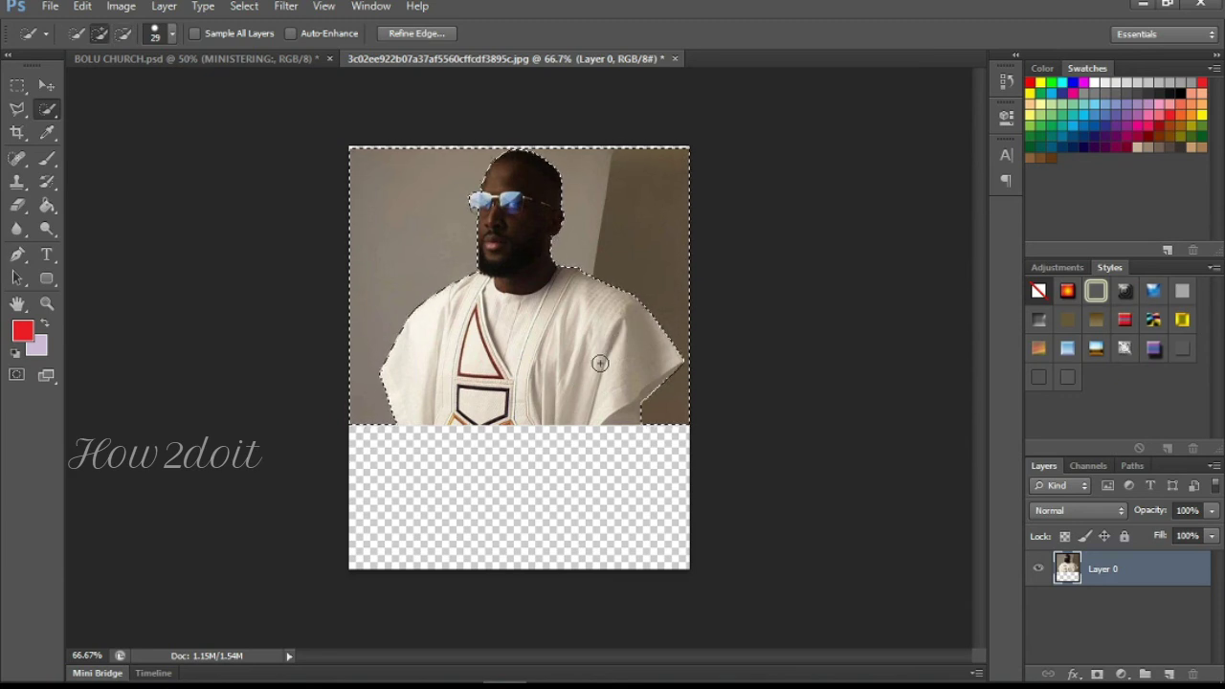
Step: Delete the selected background and place the cut-out man in the BOLU CHURCH.psd flyer over the photo frames
key("Delete")
key("ctrl+d")
key("v")
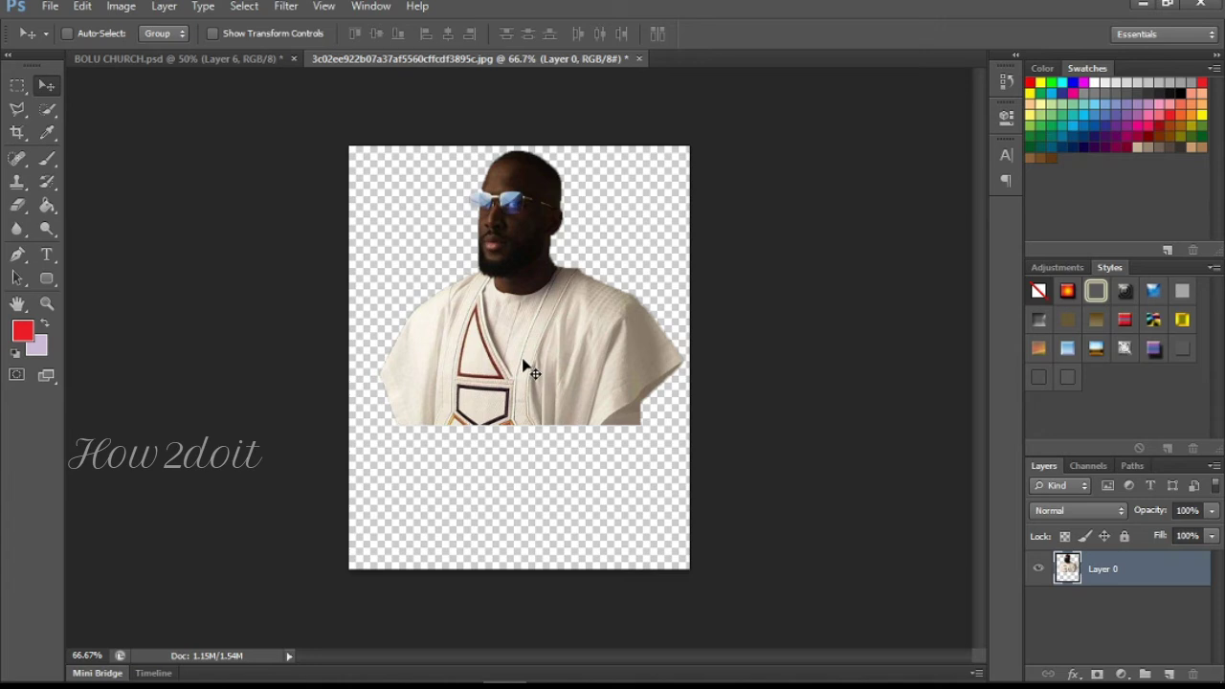
left_click_drag(525, 364, 505, 446)
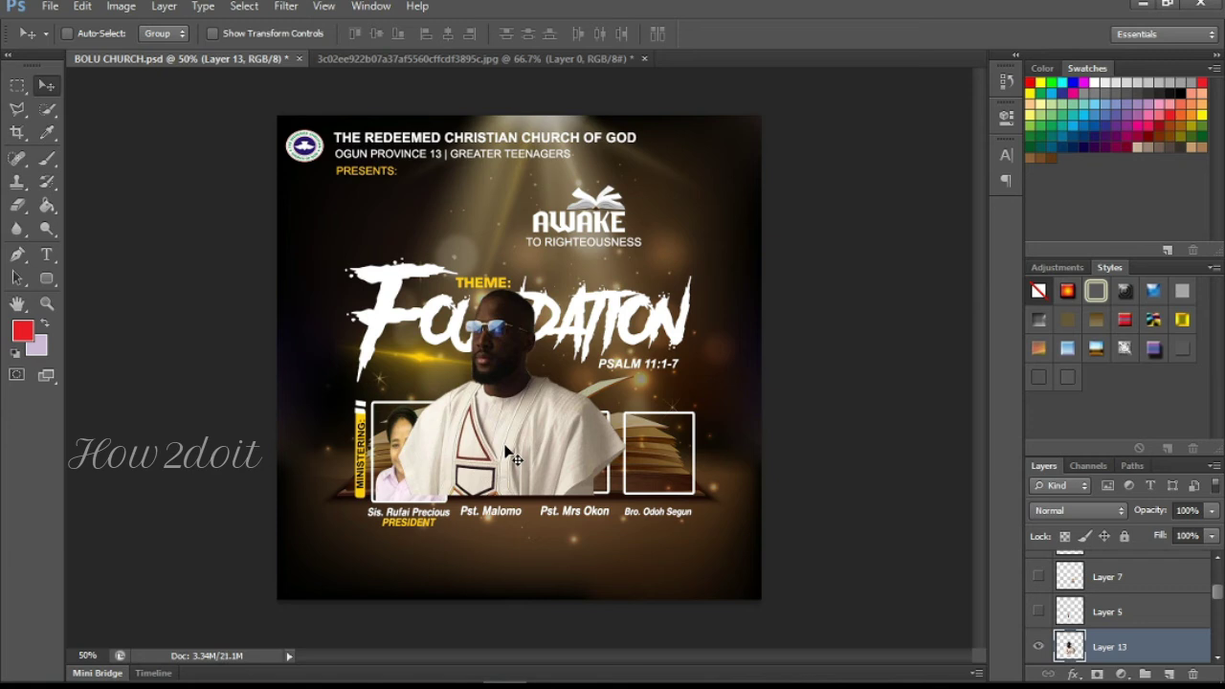
Step: Scale the cut-out man down to fit inside the second photo frame, and delete his layer
key("ctrl+t")
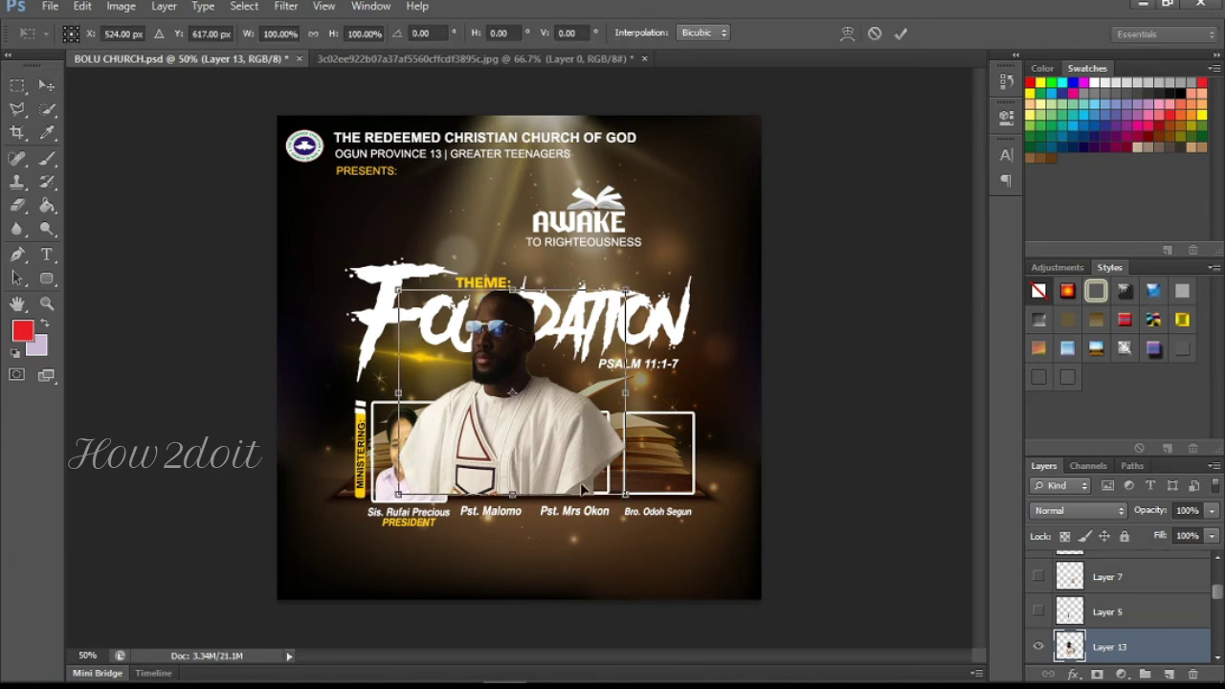
left_click_drag(625, 495, 522, 449)
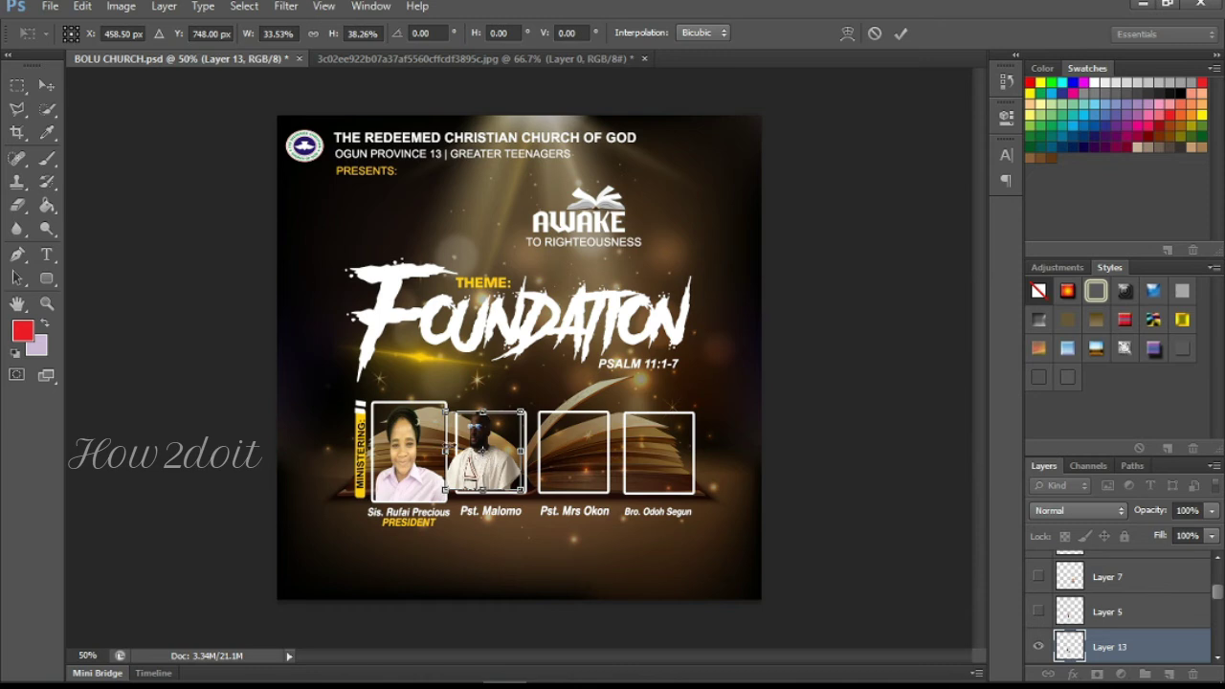
left_click_drag(446, 451, 457, 451)
key("Return")
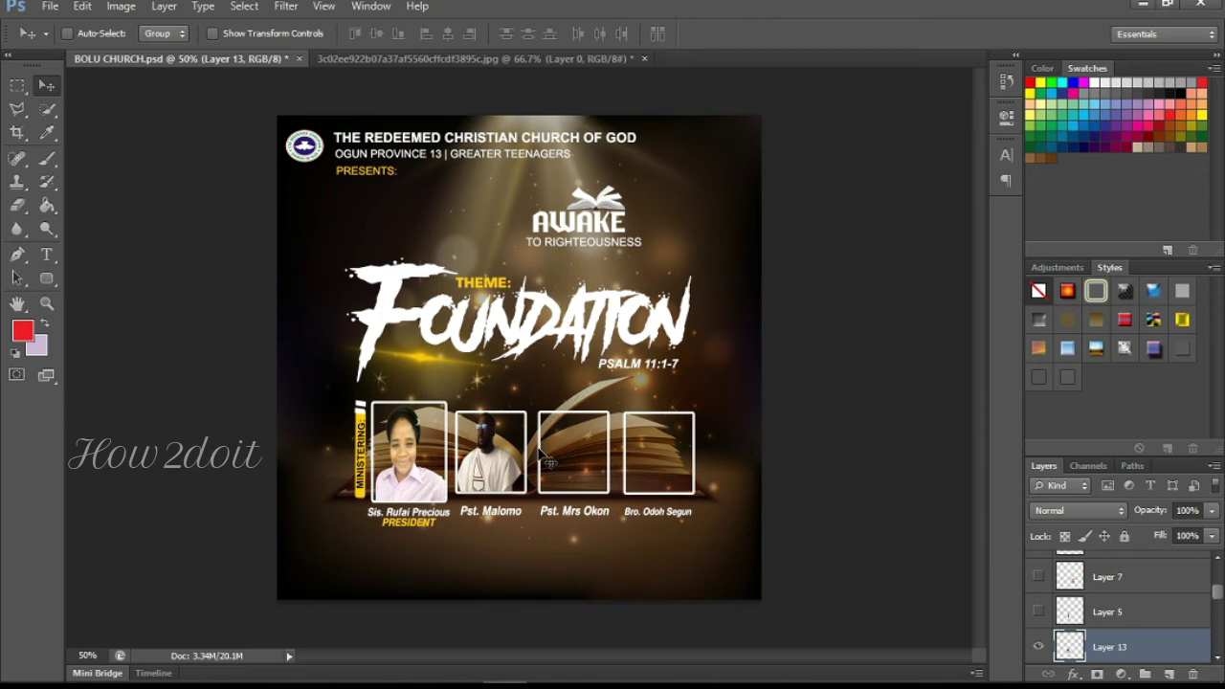
key("Delete")
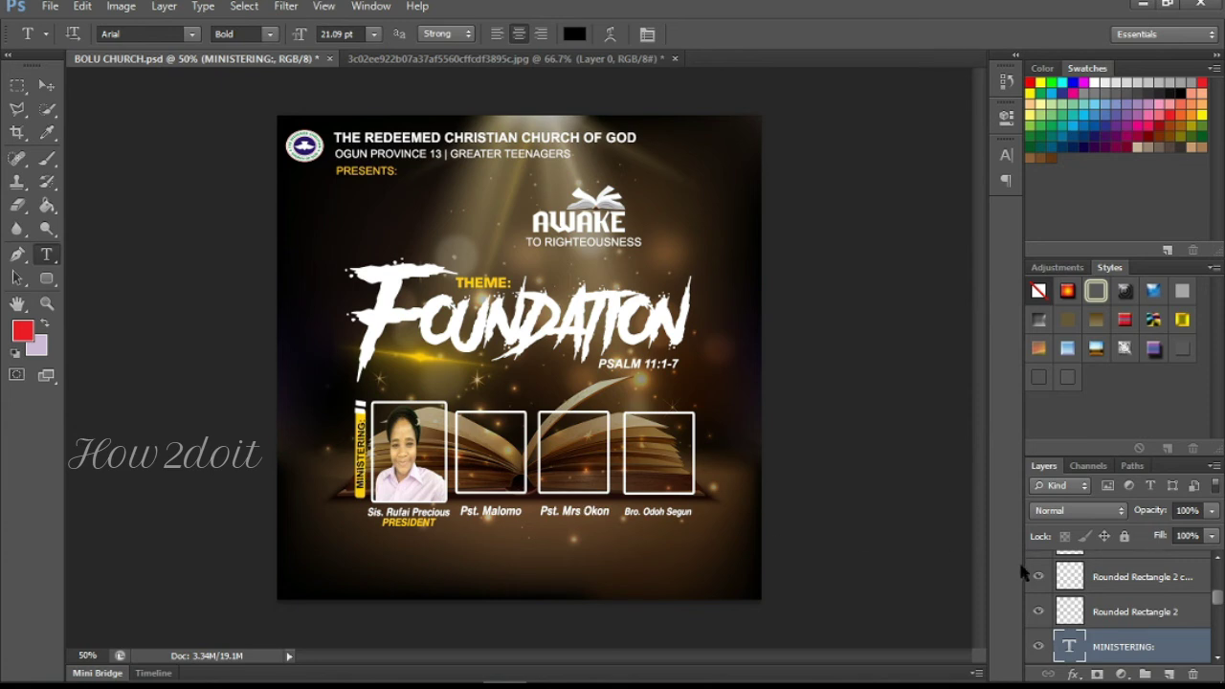
Step: Try adding white 30 pt vertical sample text beside the FOUNDATION title with the Vertical Type tool, and cancel it
right_click(46, 261)
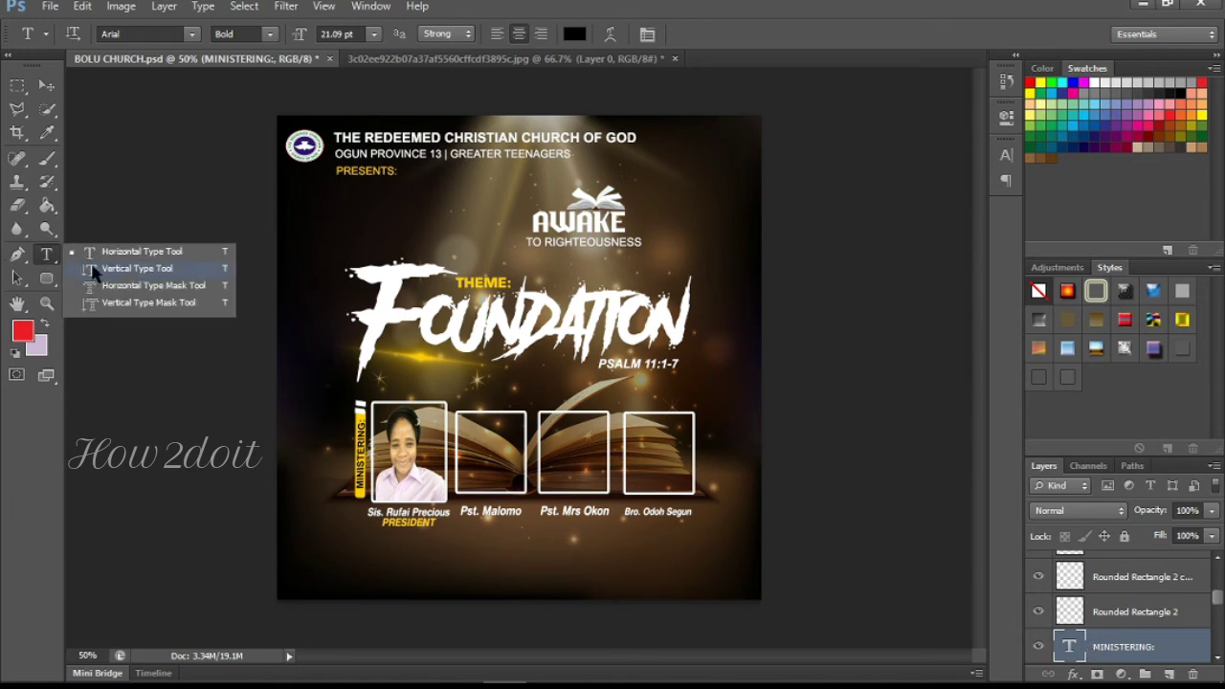
left_click(134, 268)
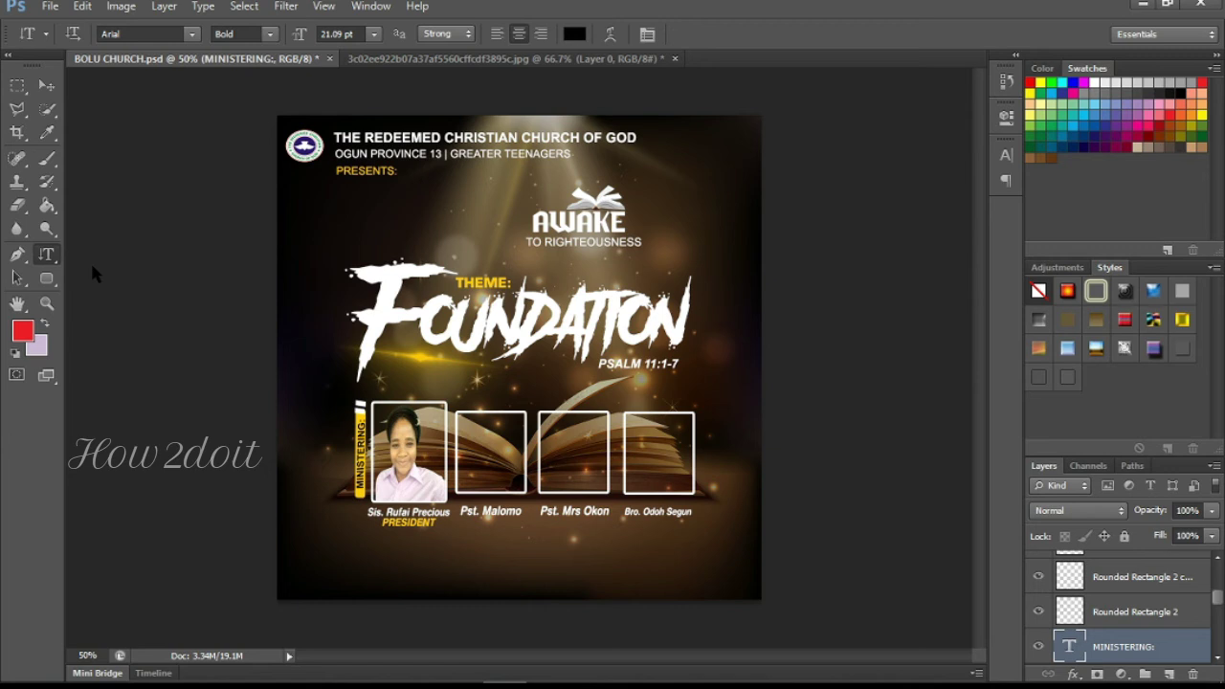
left_click(382, 412)
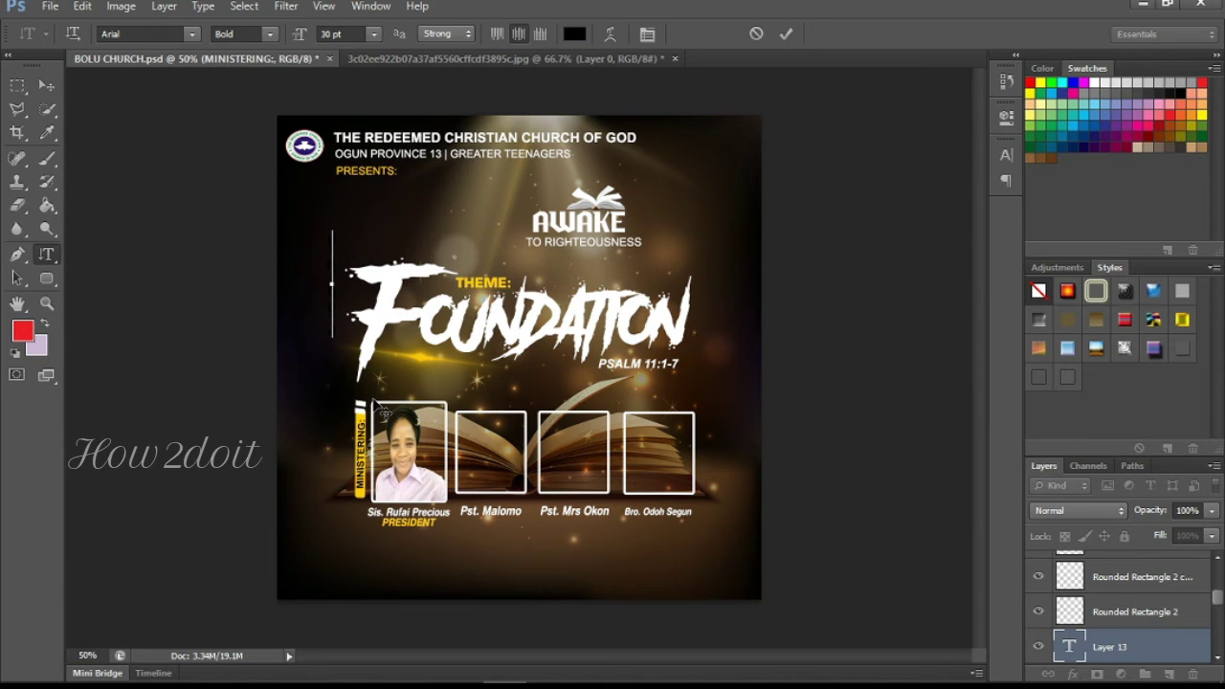
left_click(575, 35)
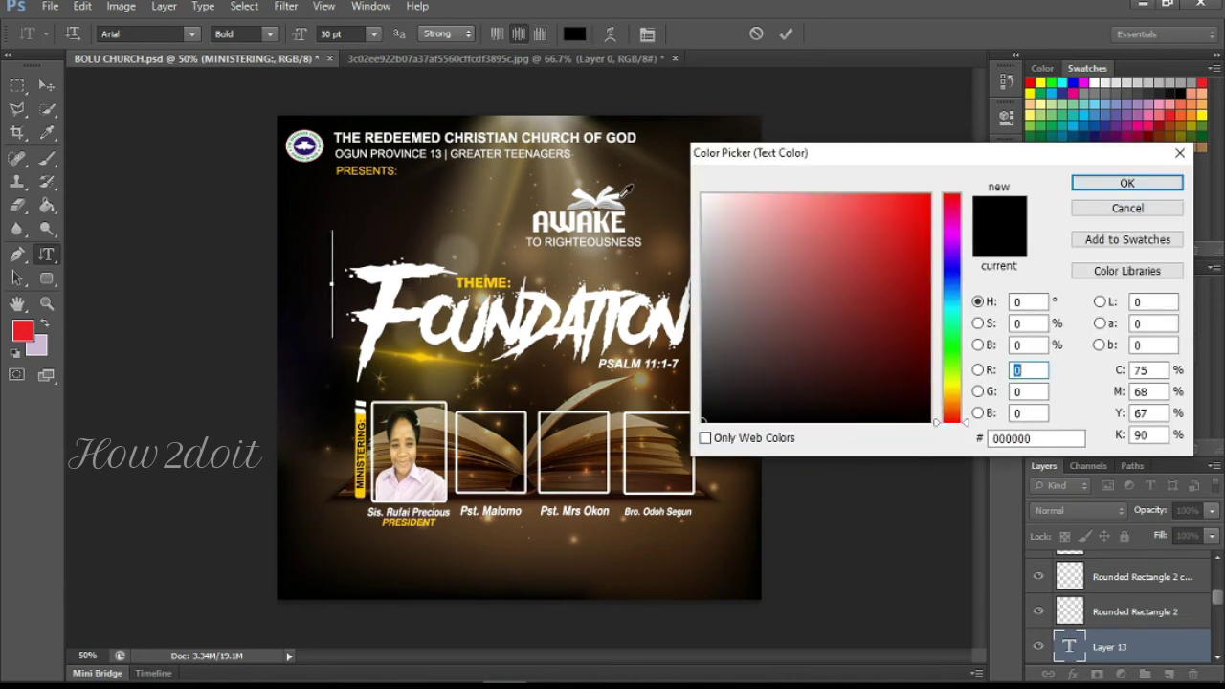
left_click(705, 195)
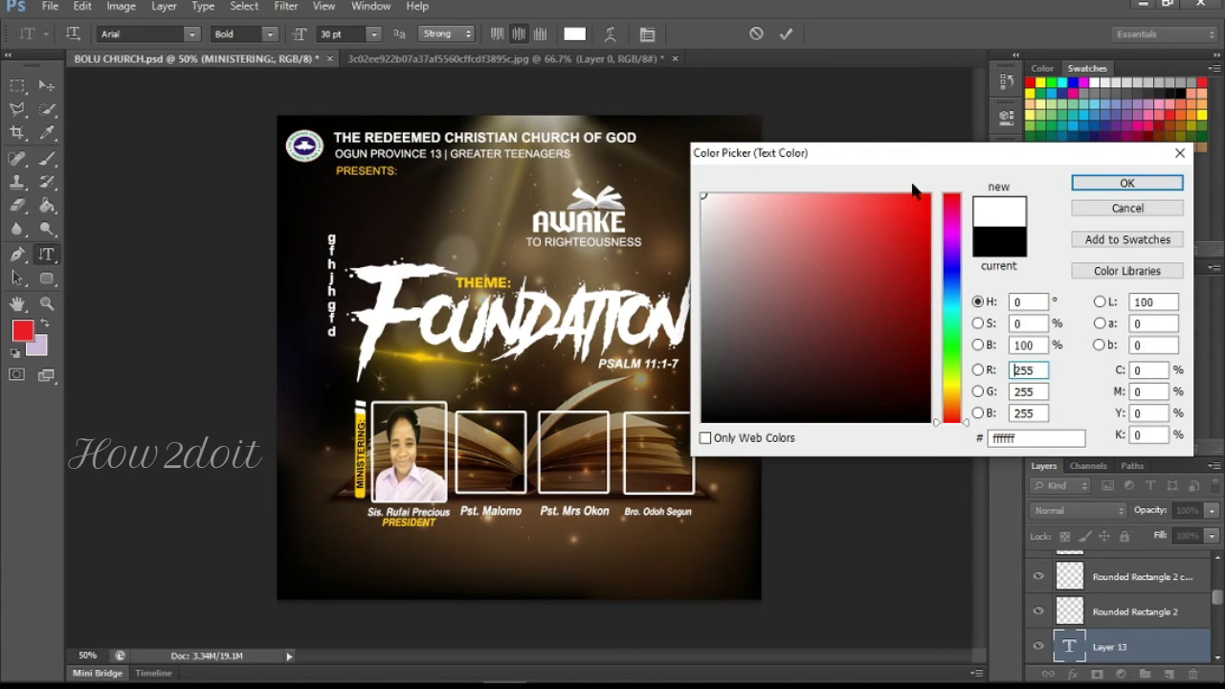
left_click(1125, 184)
left_click(325, 335)
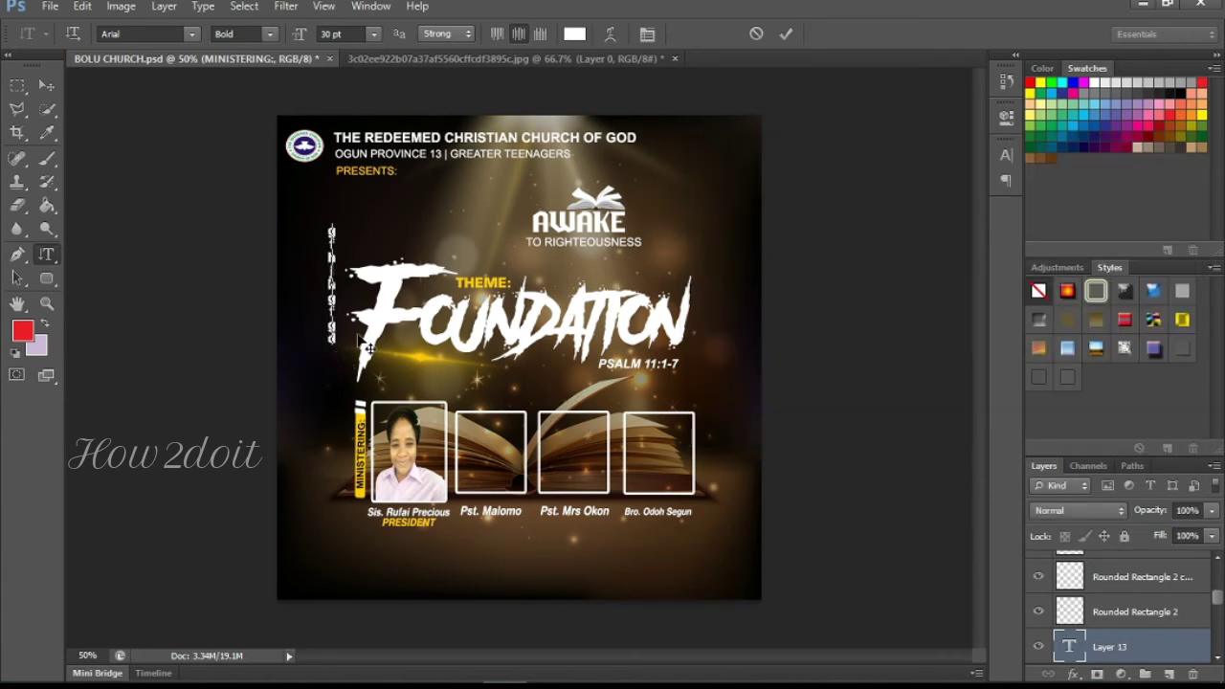
left_click_drag(342, 372, 362, 416)
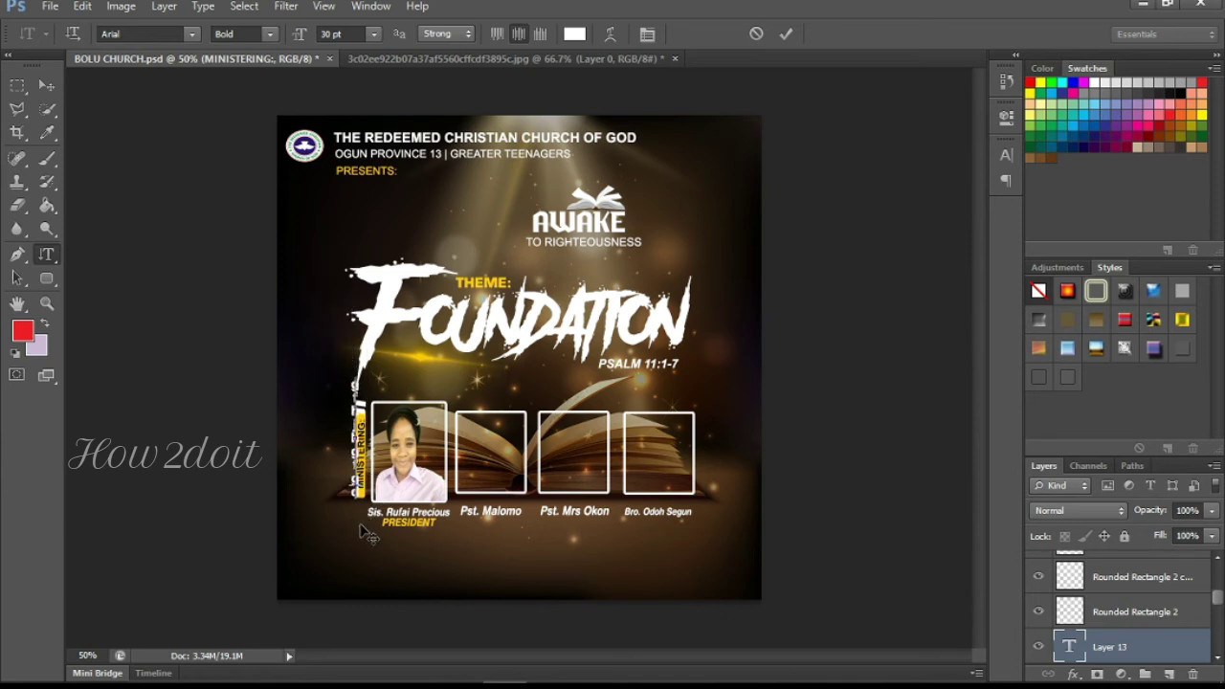
left_click_drag(371, 536, 343, 496)
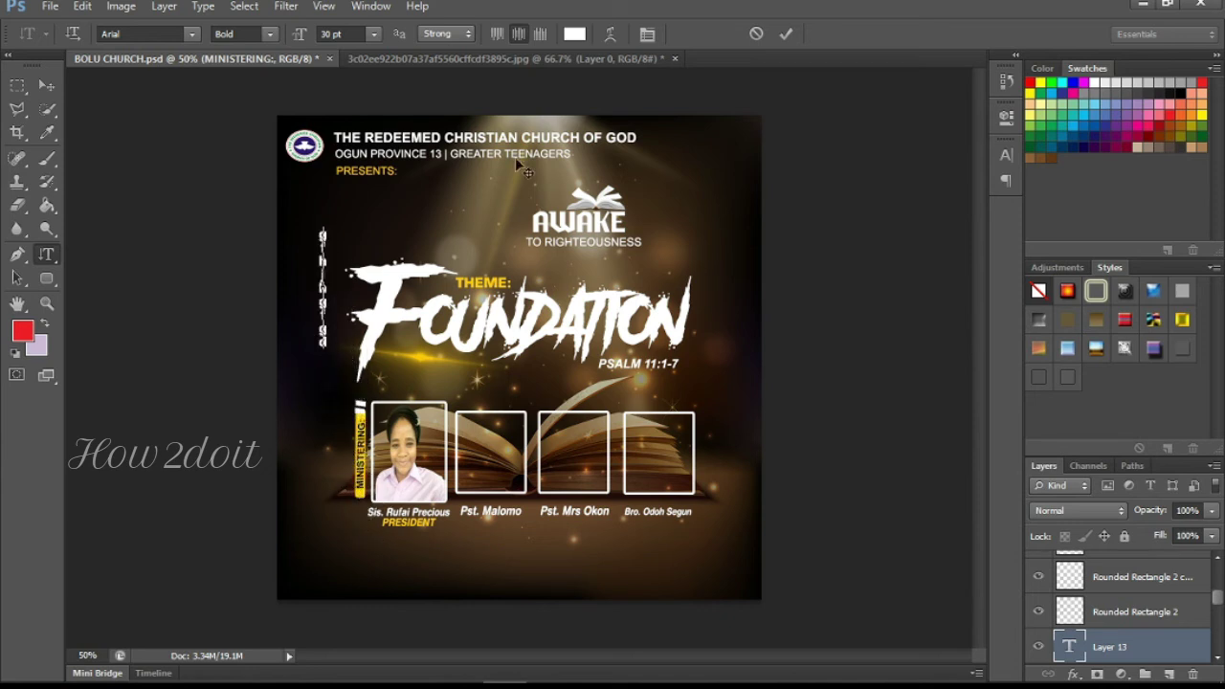
left_click(751, 35)
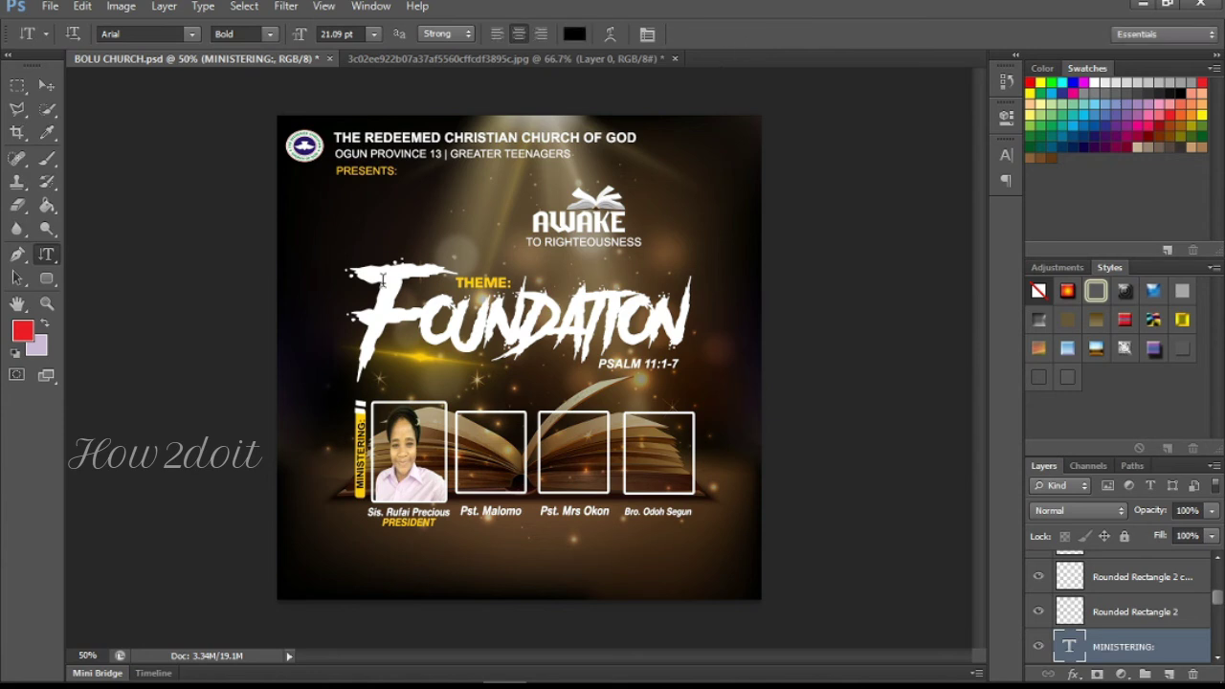
Step: Show the portrait layers Layer 5, Layer 7 and Layer 8 in the second, third and fourth photo frames
key("v")
left_click(1039, 611)
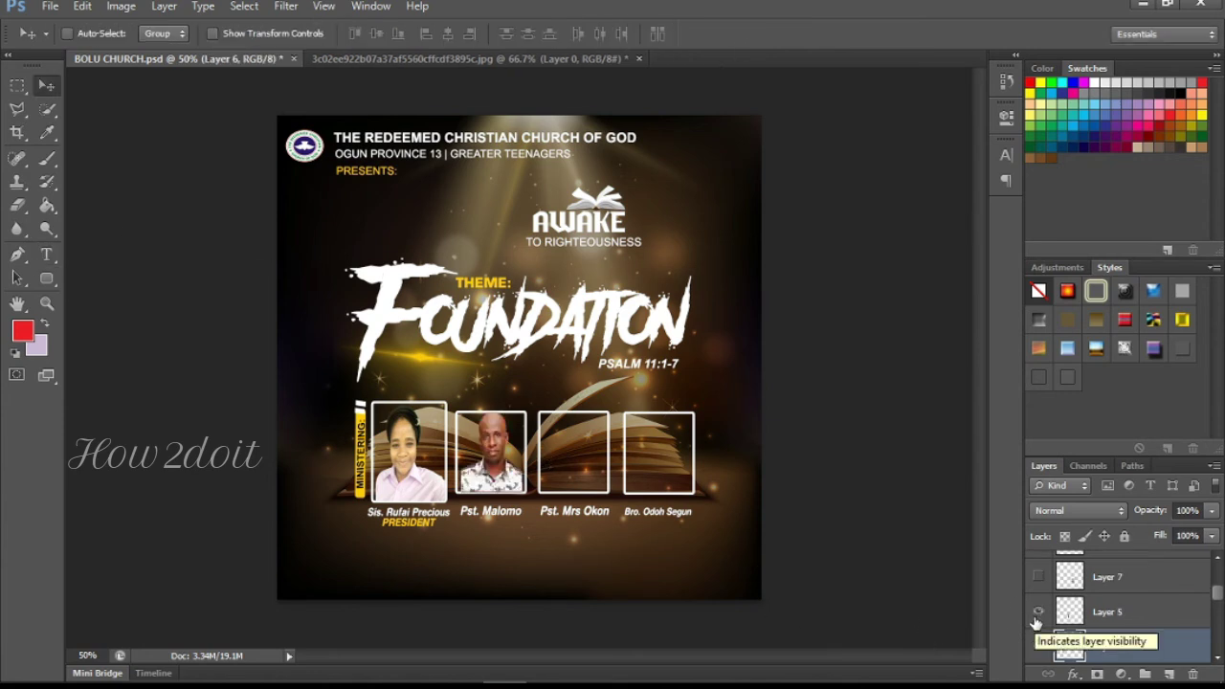
left_click(1038, 577)
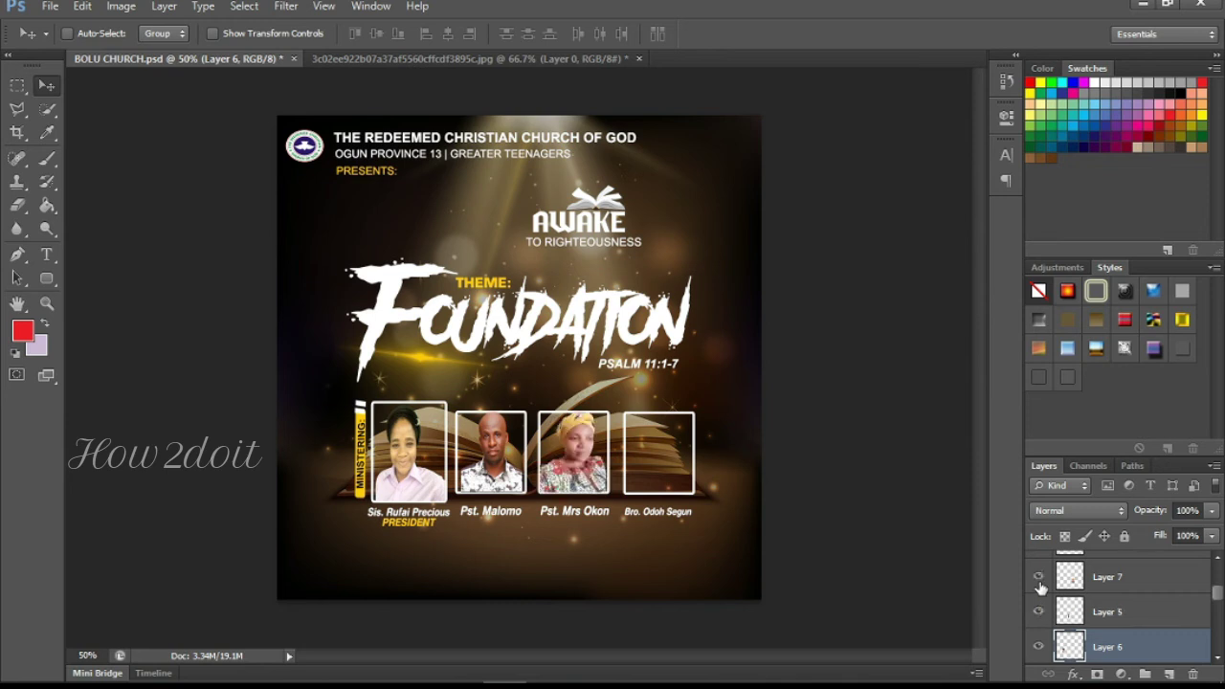
left_click(1219, 560)
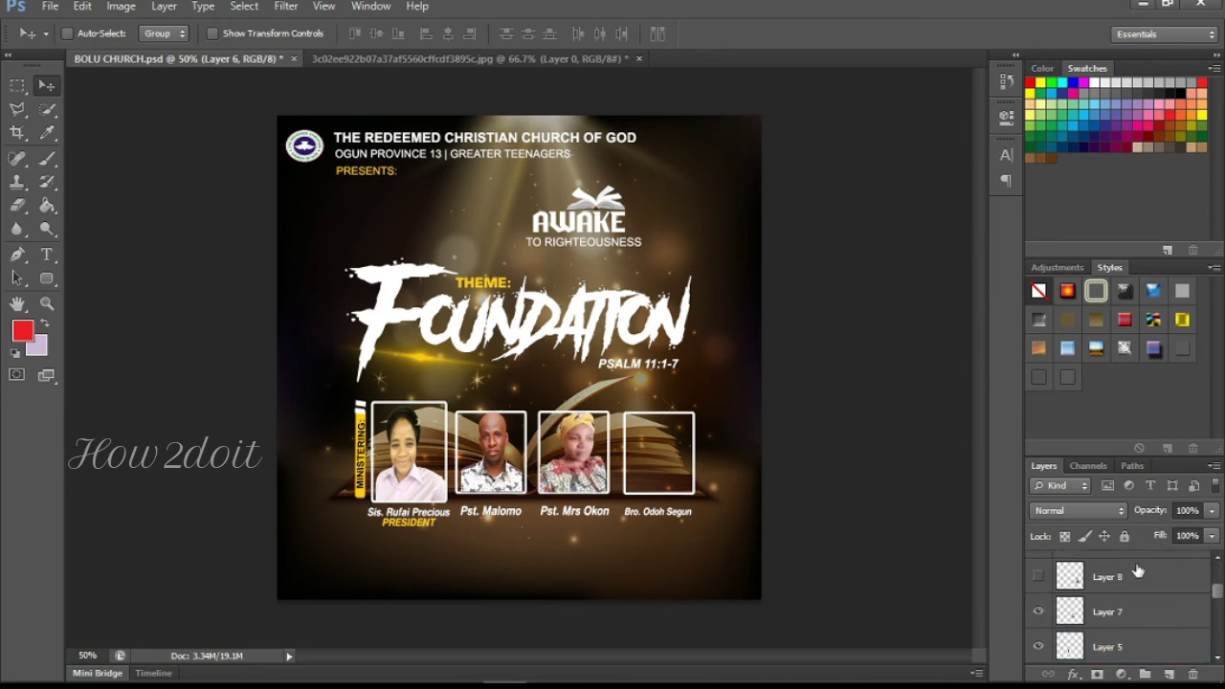
left_click(1039, 576)
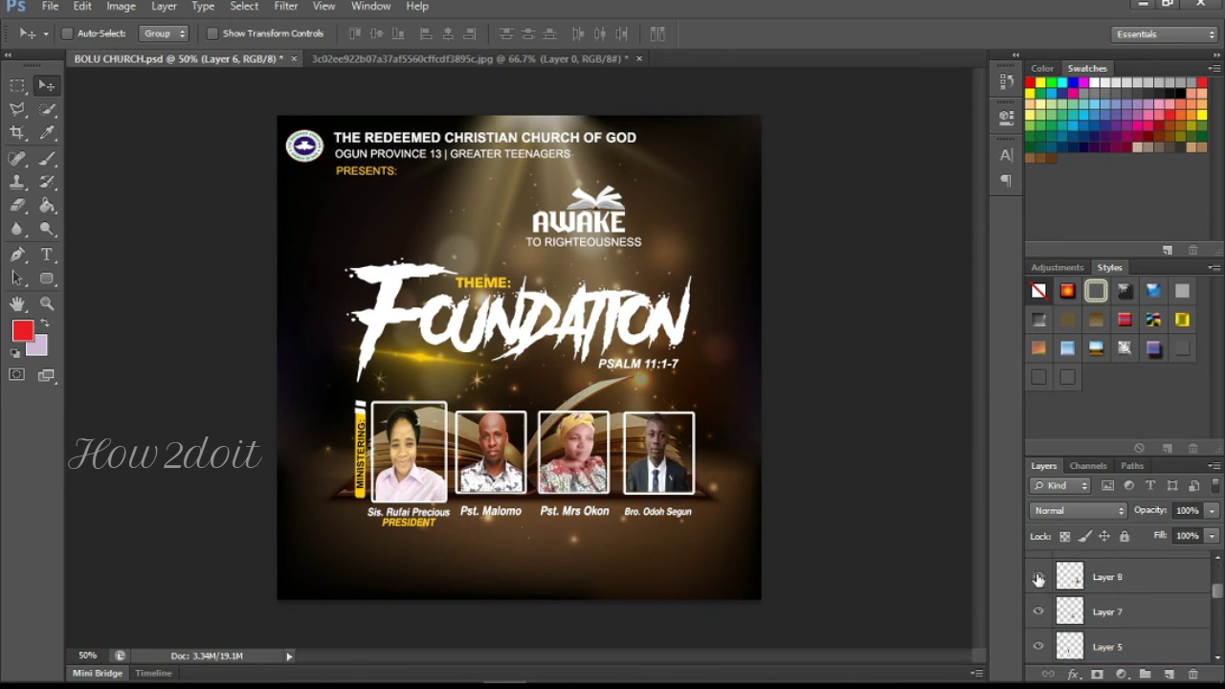
Step: Show the WhatsApp venue text and the Provincial Co-ordinator host text, and select the host text layer
left_click(1218, 560)
left_click(1218, 560)
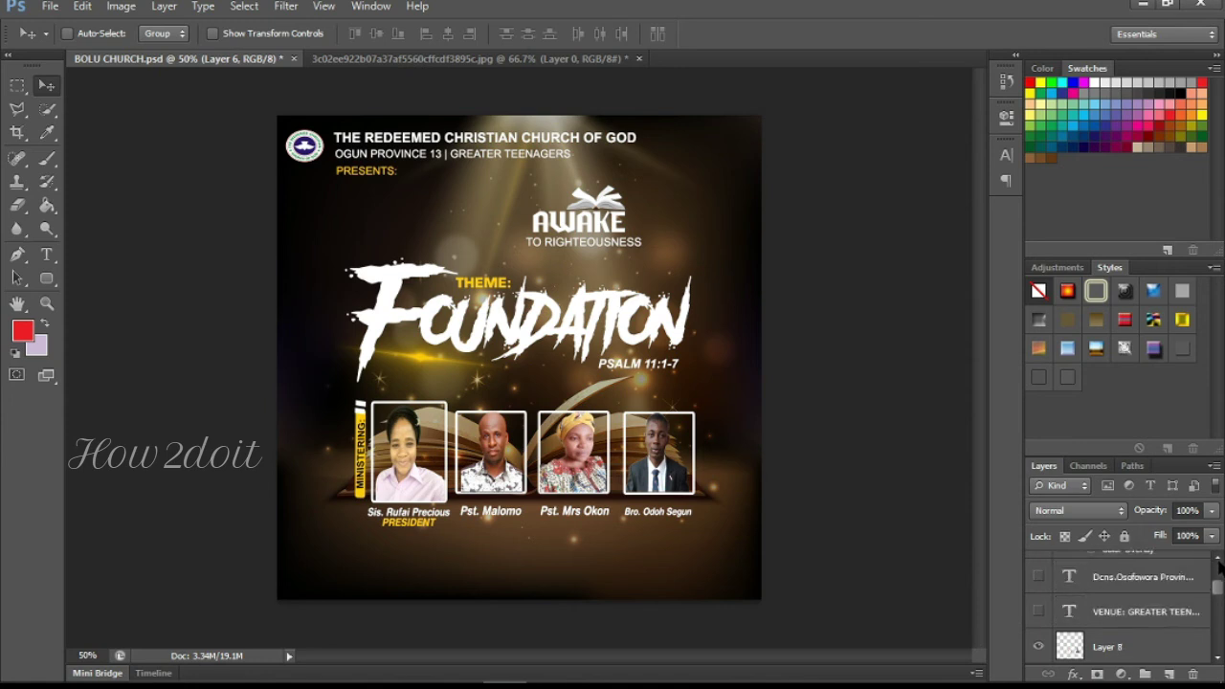
left_click(1039, 612)
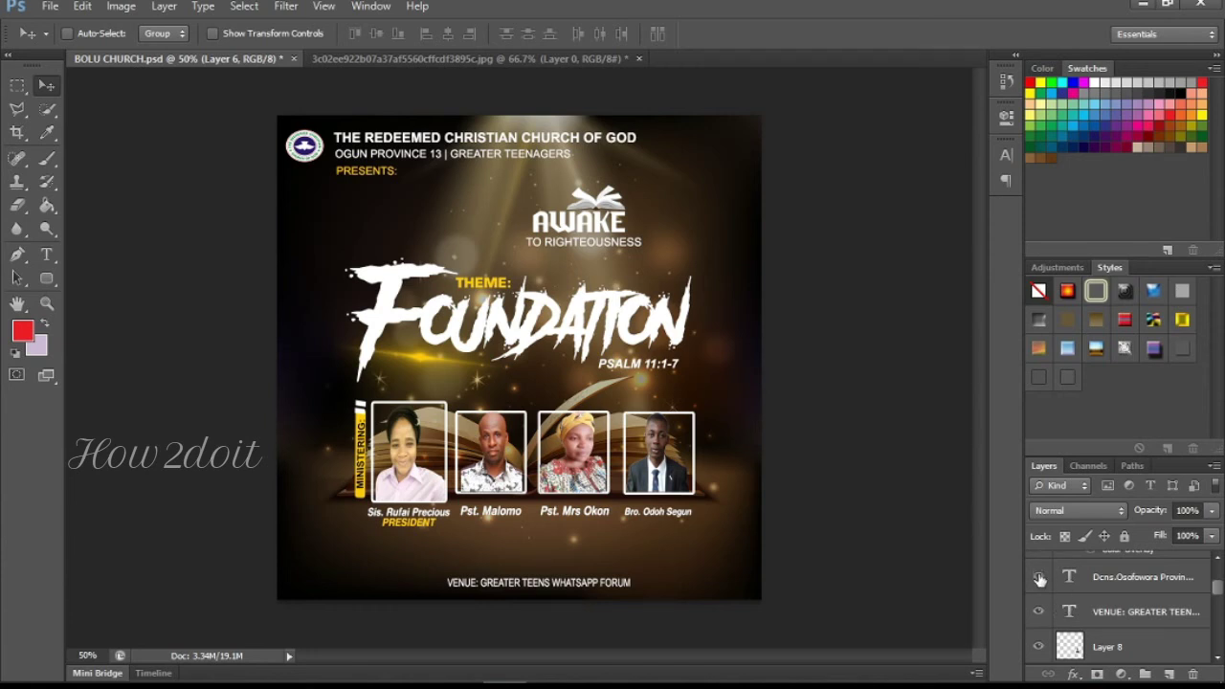
left_click(1039, 577)
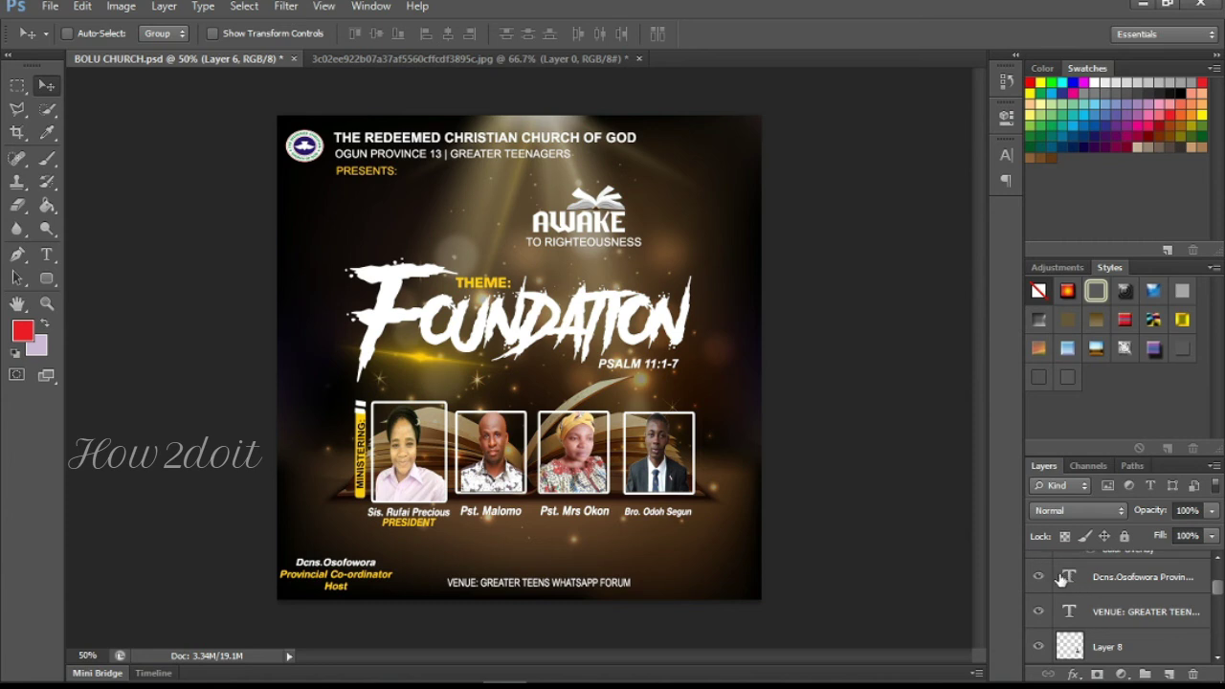
left_click(1068, 578)
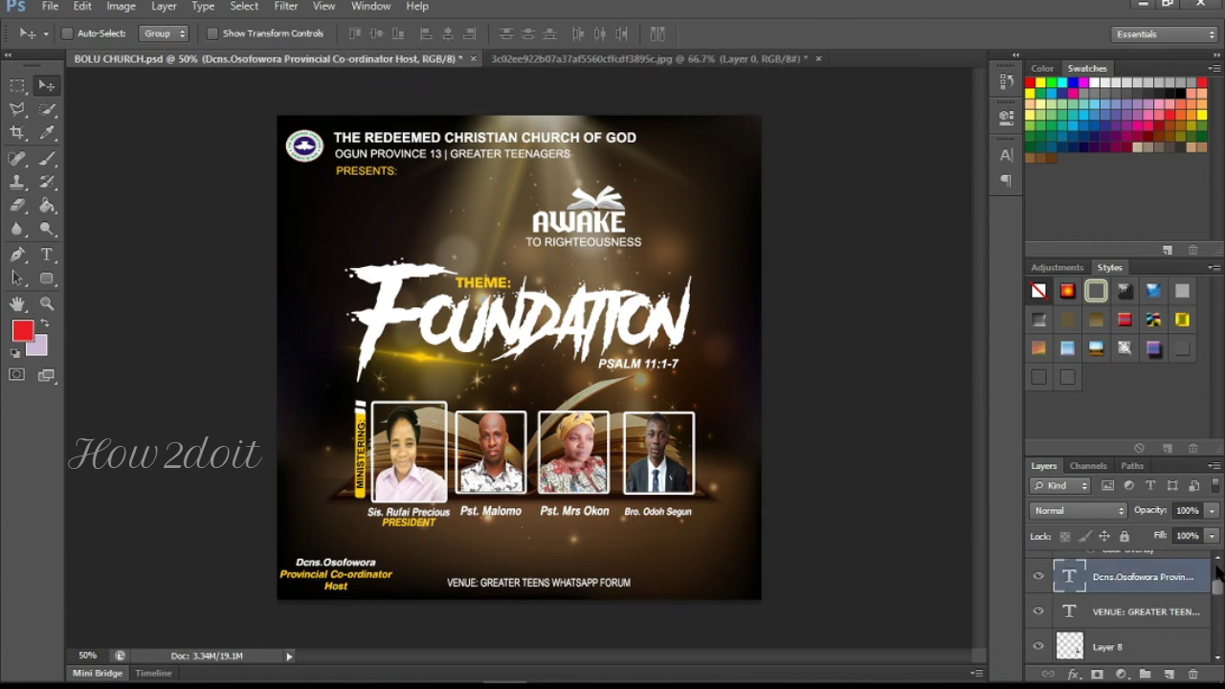
Step: Show the three social media icon layers, Layer 9, Layer 10 and Layer 11, beside the venue line
scroll(1219, 573, "up", 5)
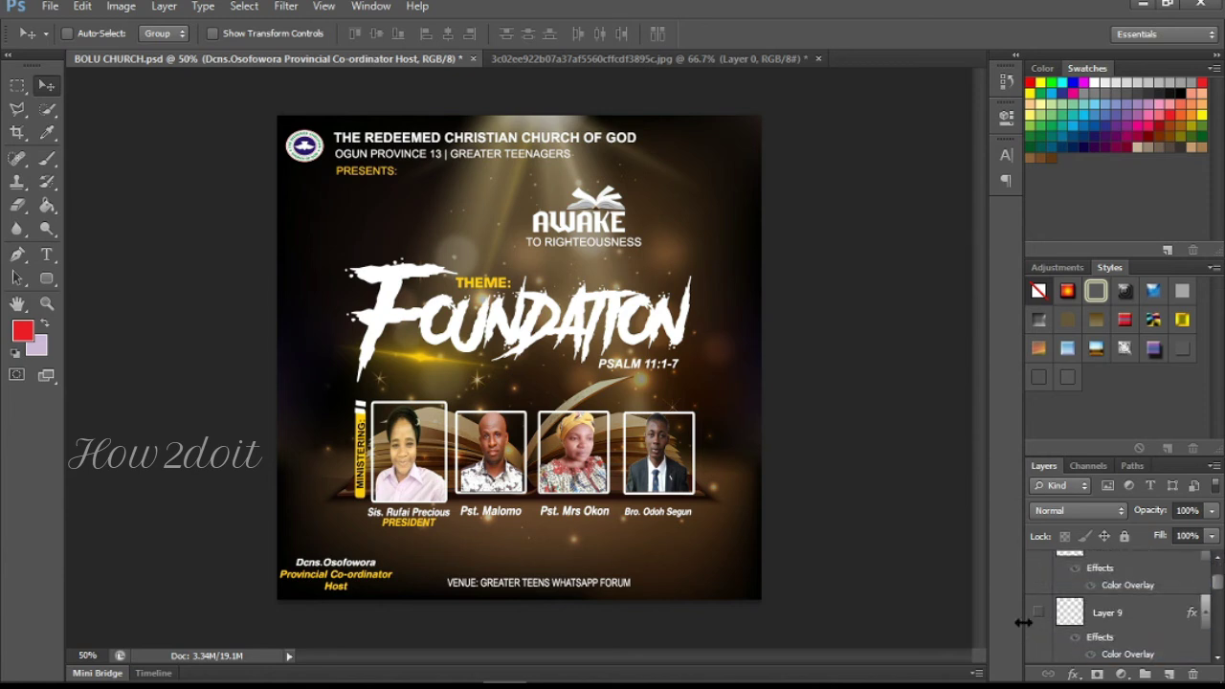
left_click(1038, 612)
left_click(1075, 638)
left_click_drag(1218, 580, 1219, 570)
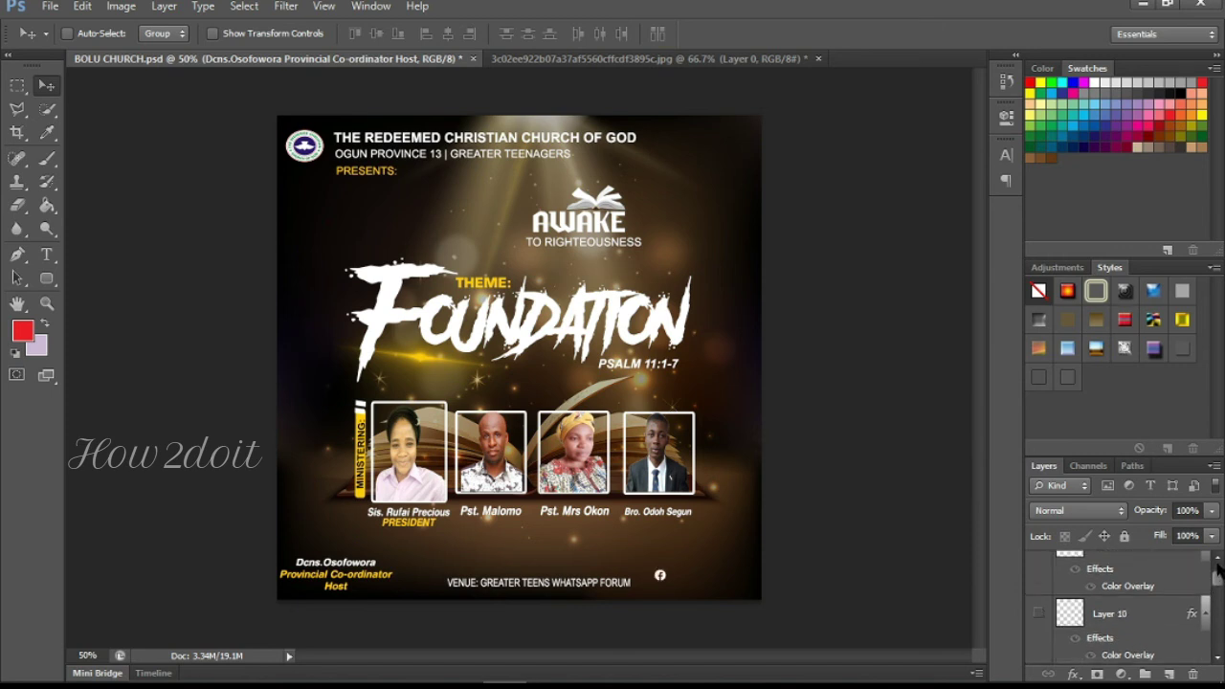
left_click(1038, 618)
scroll(1216, 566, "up", 2)
left_click(1038, 615)
Step: Show the 15th - 17th AUGUST 2020 date text and the greater teens_13 handle text
left_click(1039, 580)
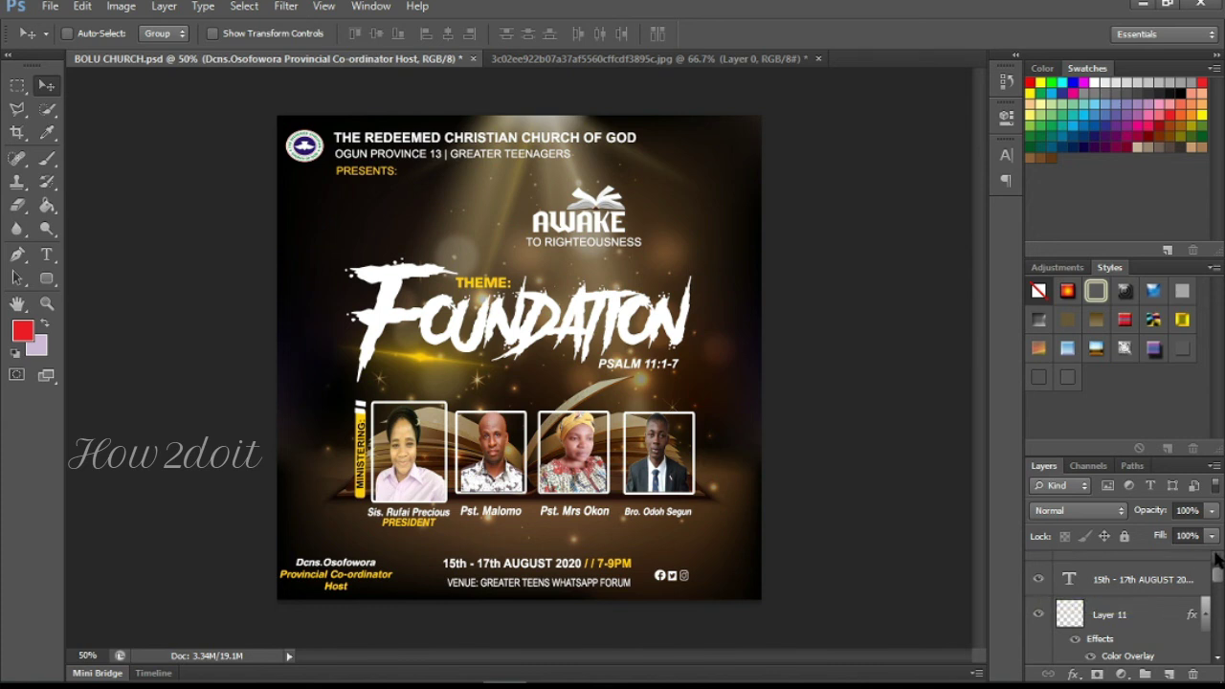
left_click(1217, 558)
left_click(1037, 569)
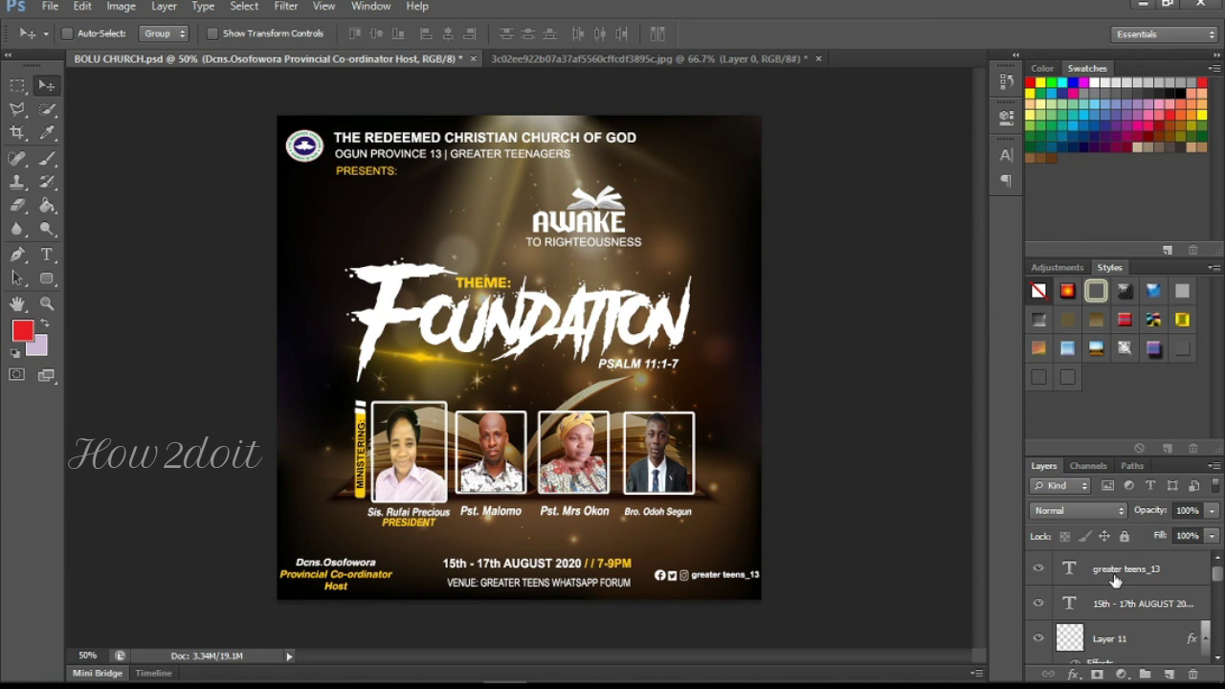
Step: Toggle the Color Overlay effect of the bottom Layer 1 to compare the flyer, and leave it switched on
left_click_drag(1216, 574, 1219, 640)
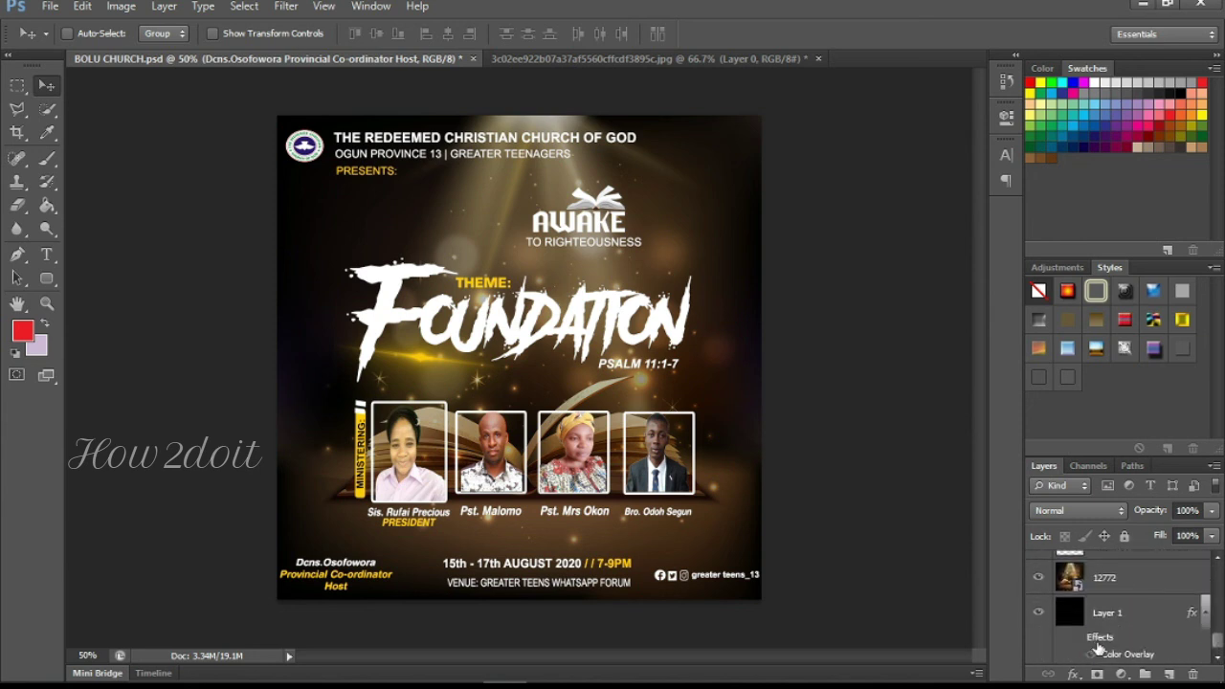
left_click(1076, 639)
left_click(1076, 640)
left_click(1076, 638)
left_click(1076, 639)
left_click(1076, 640)
Step: Go through the file formats for saving the flyer as a copy, keep the Photoshop format, and leave the save dialog
left_click(50, 7)
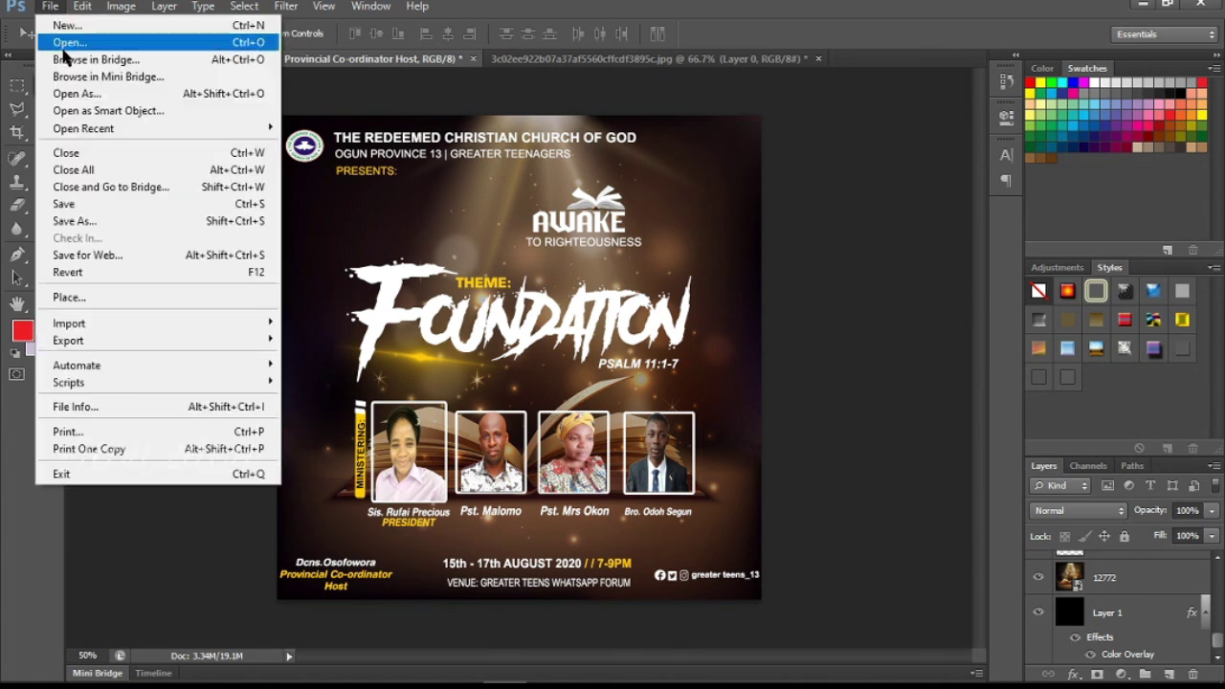
left_click(92, 228)
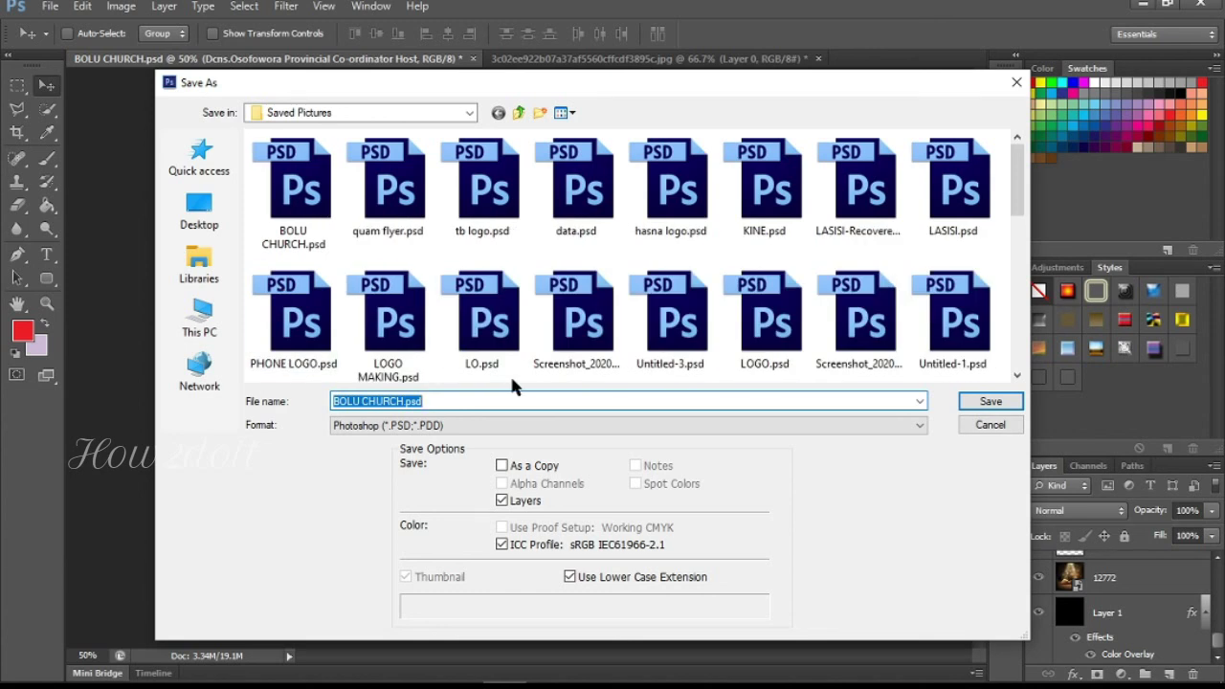
left_click(501, 466)
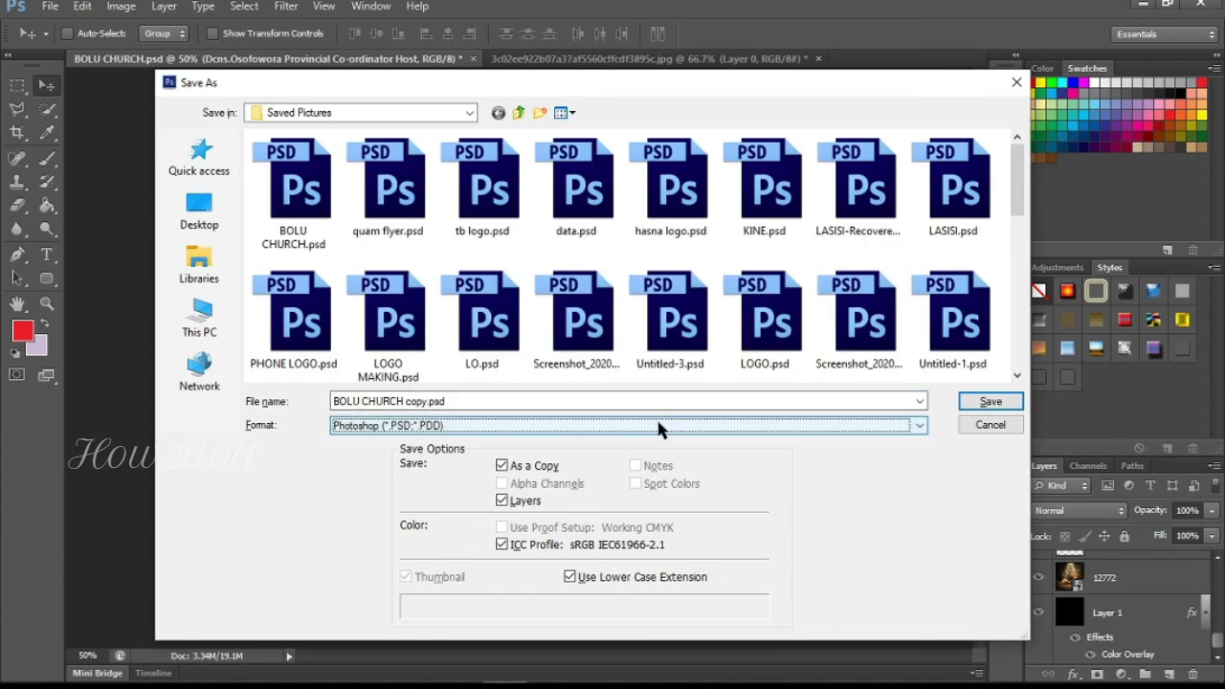
left_click(658, 426)
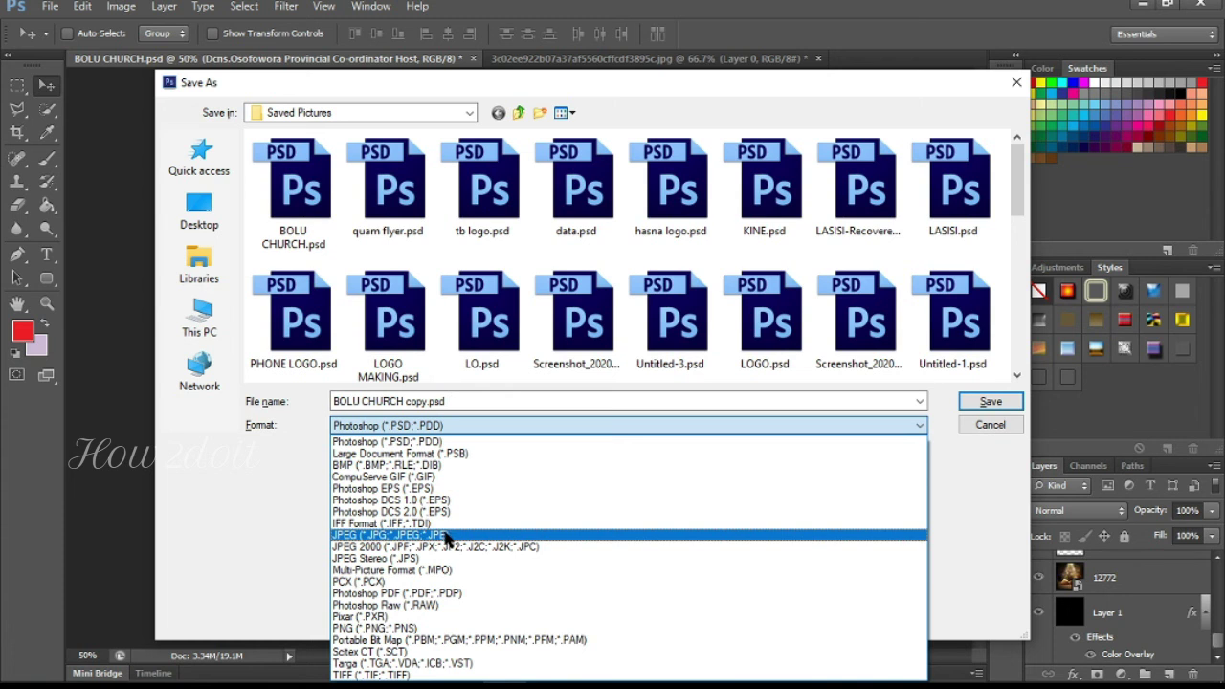
left_click(433, 424)
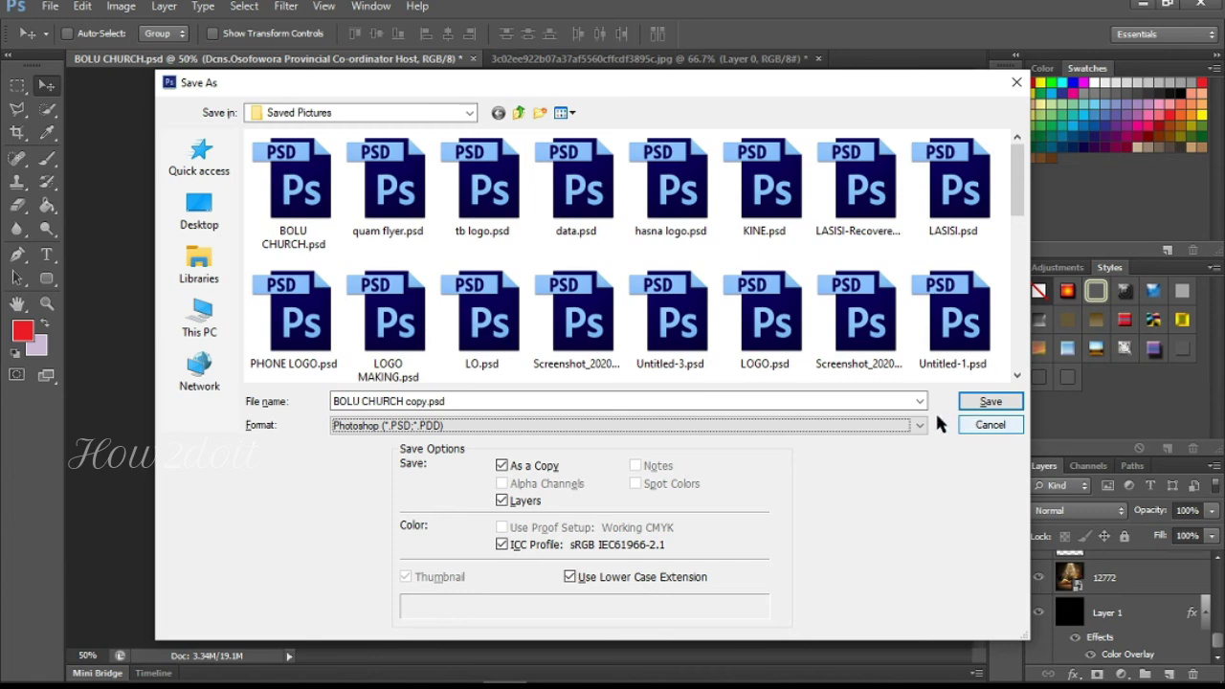
key("Return")
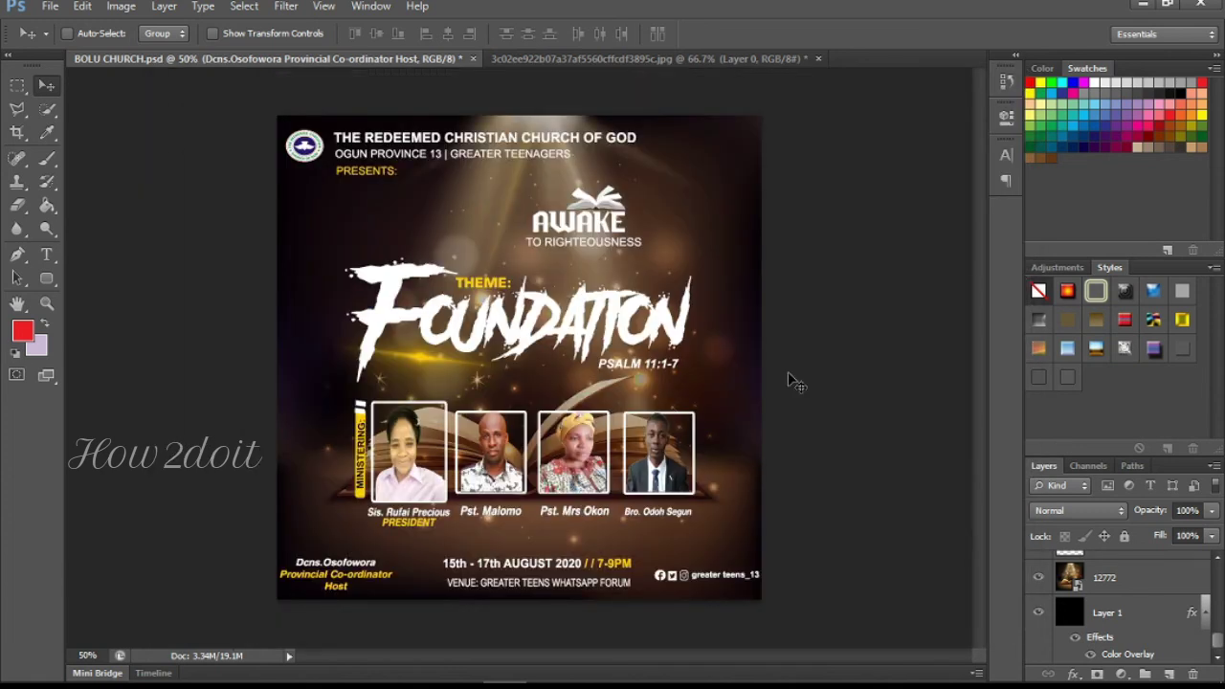